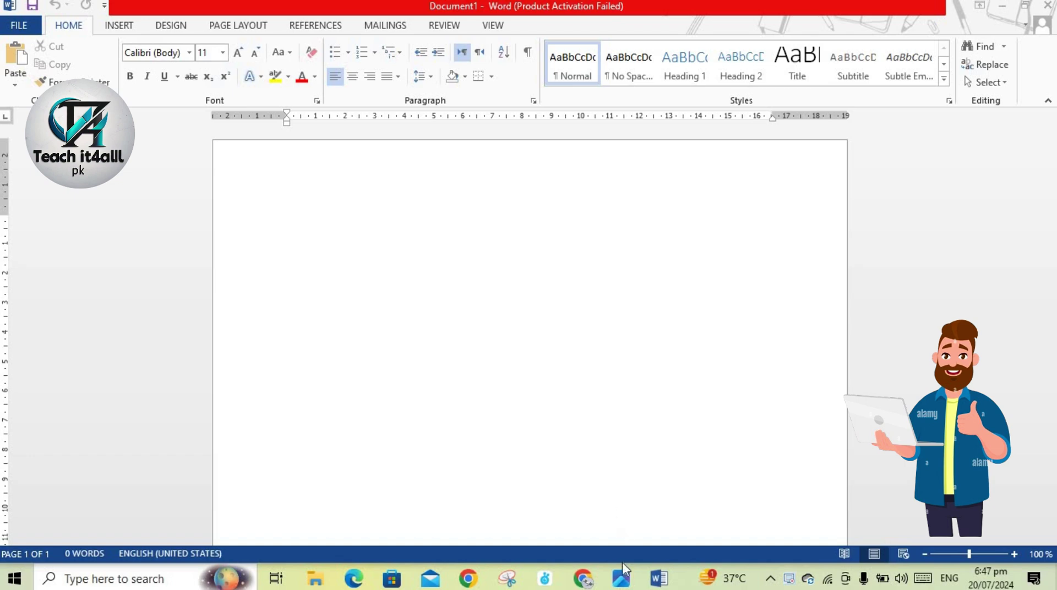
- Check the sample cash bill image, then make the page A5 (14.8 cm x 21 cm)
click(619, 584)
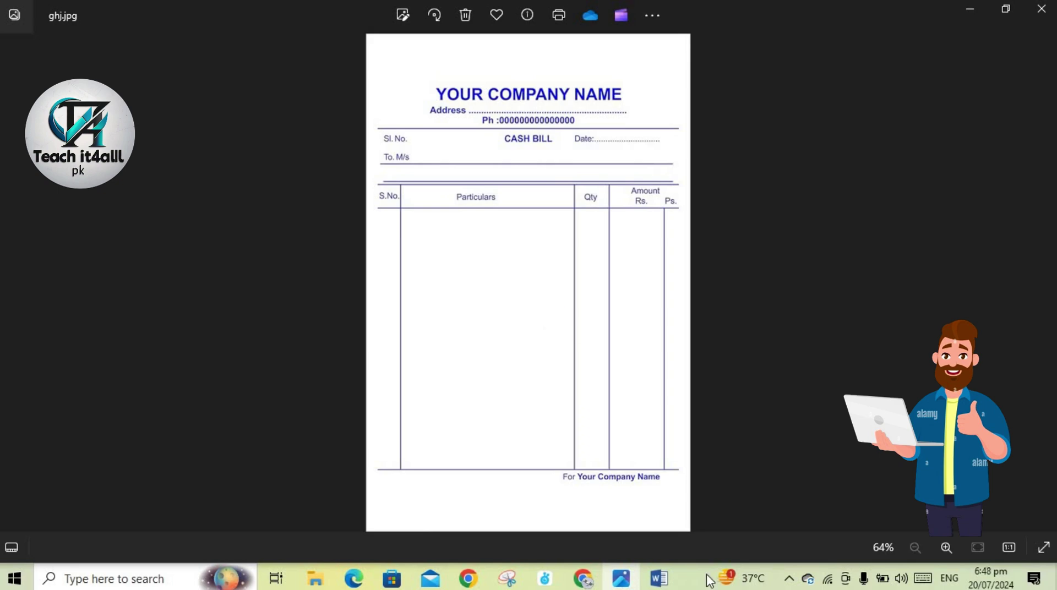
click(659, 578)
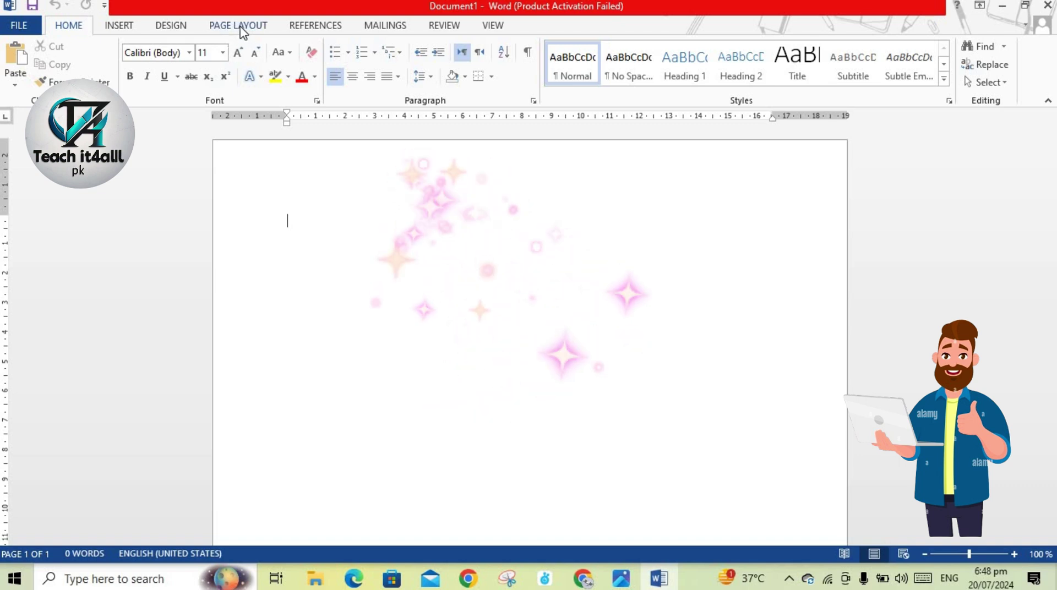
click(241, 28)
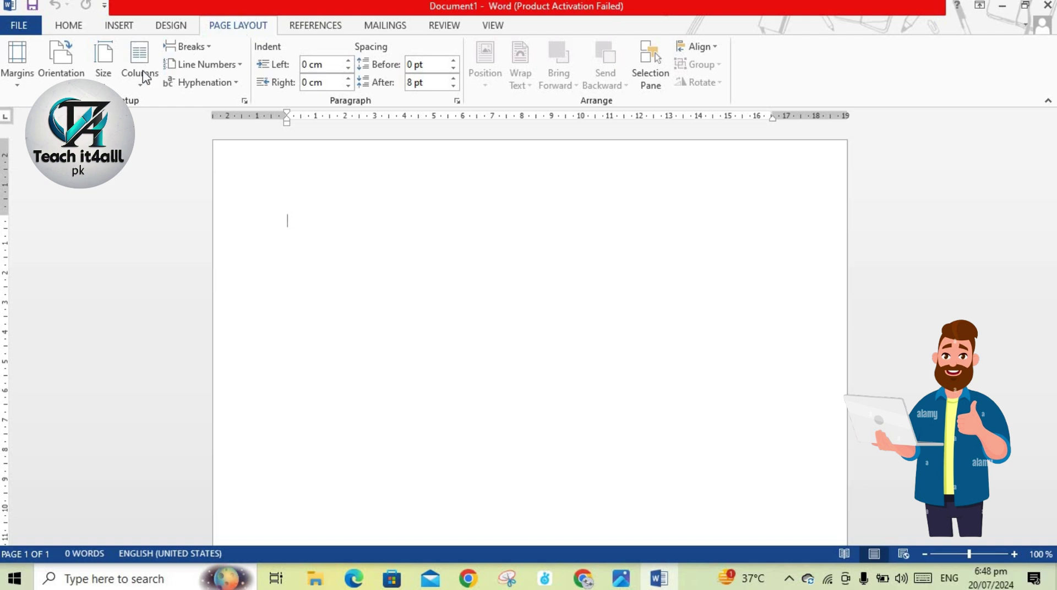
click(104, 61)
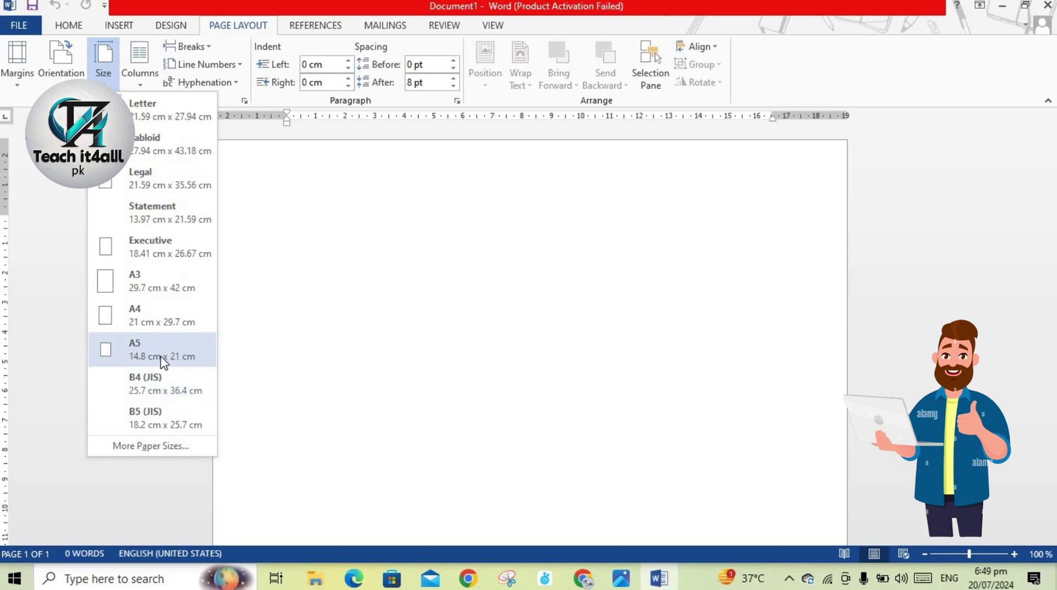
click(153, 355)
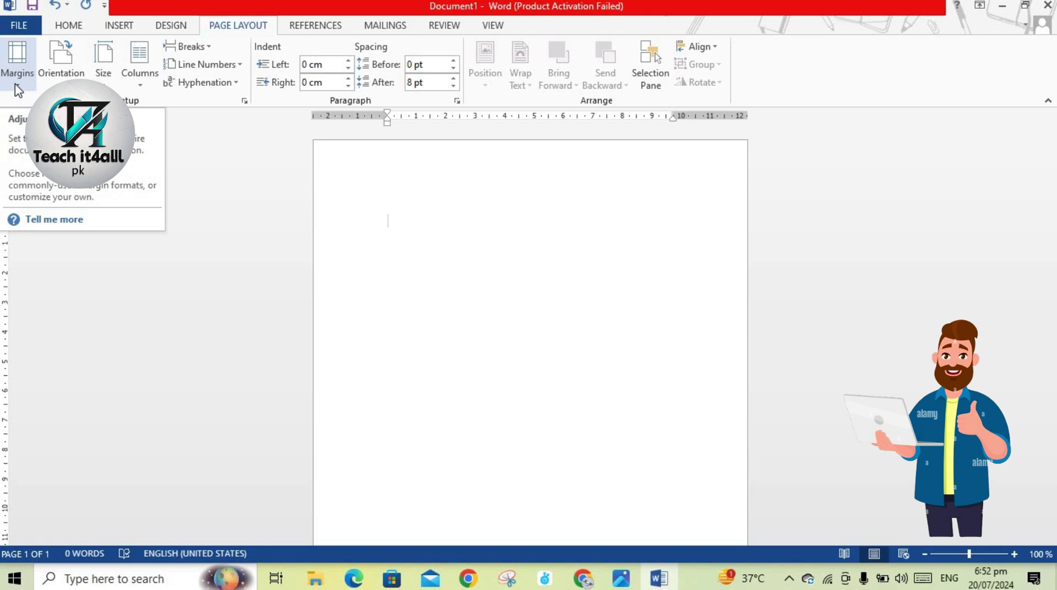
- Apply the Narrow preset margins to the A5 page
click(17, 87)
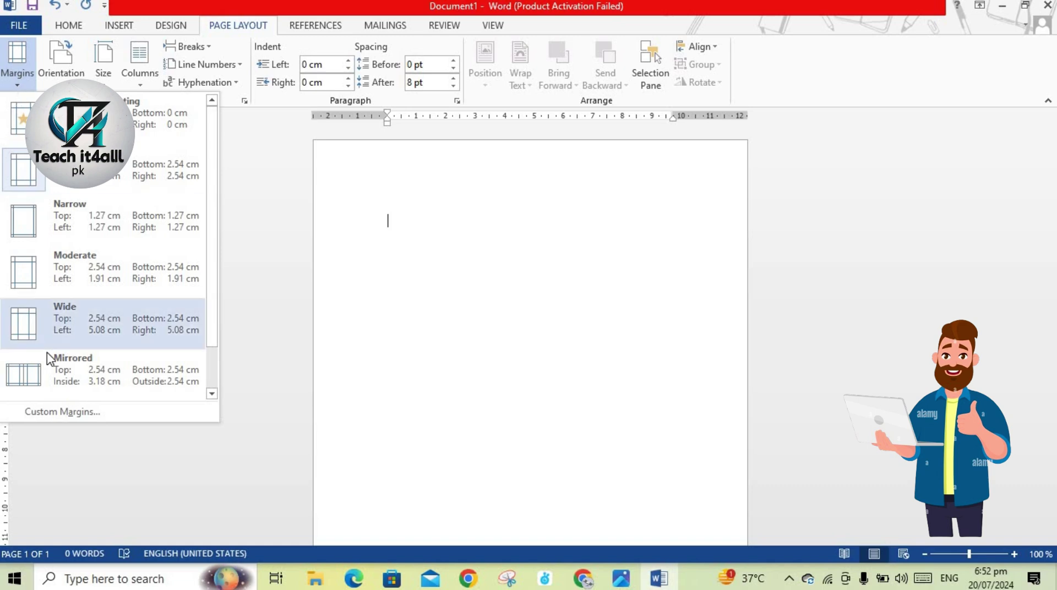
click(94, 223)
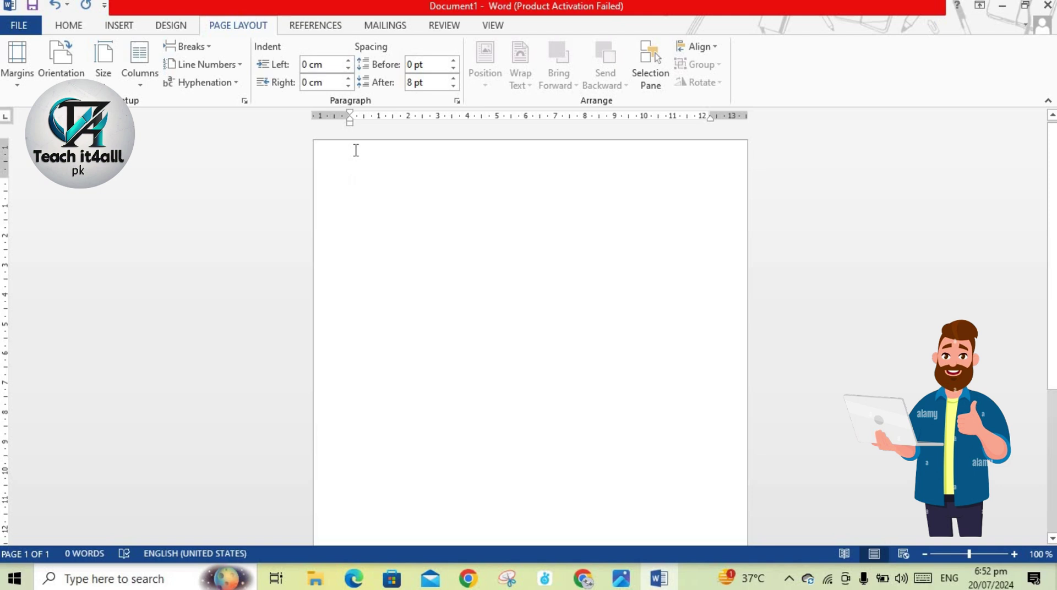
click(171, 25)
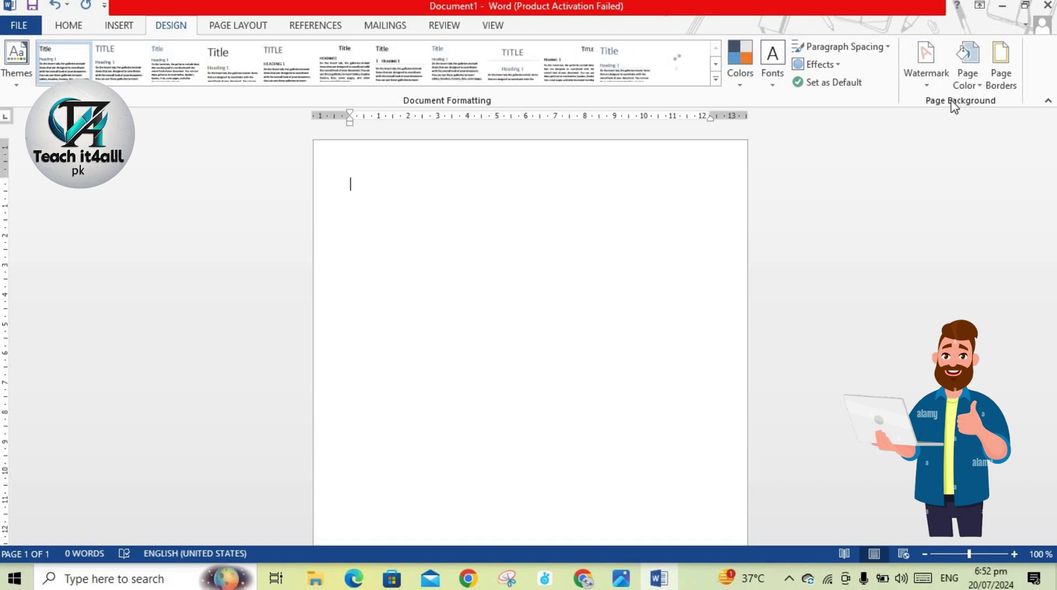
- Choose a Box page border, trying width, colour and art options but keeping ½ pt
click(1003, 77)
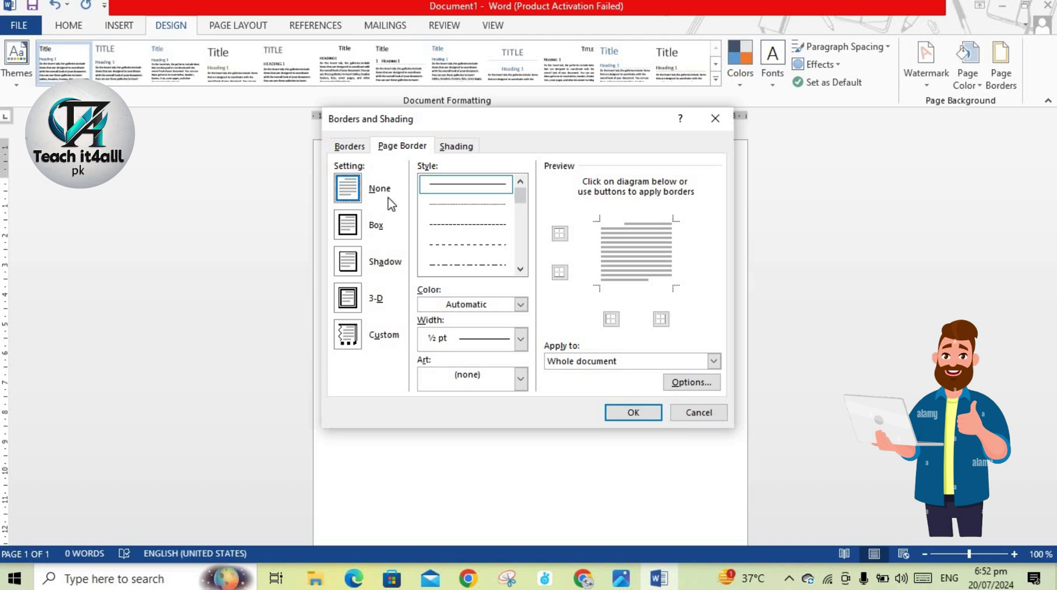
click(355, 230)
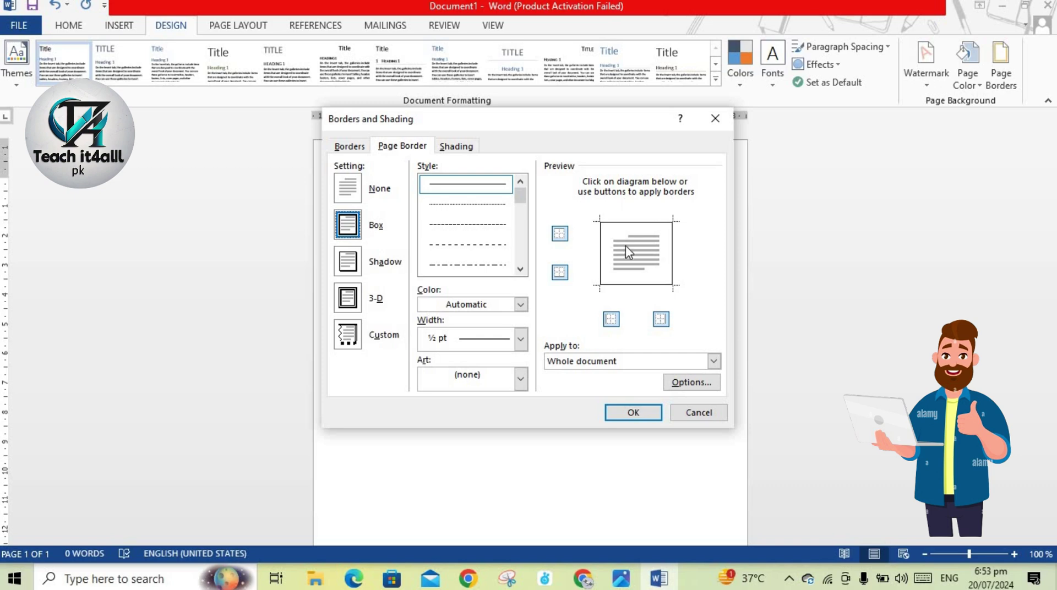
click(520, 339)
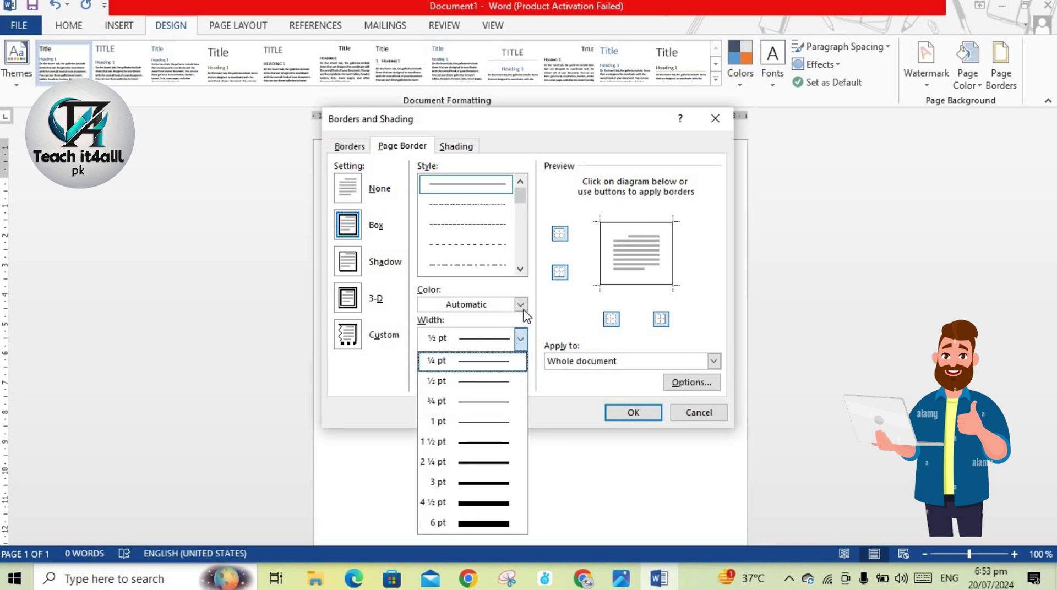
click(521, 339)
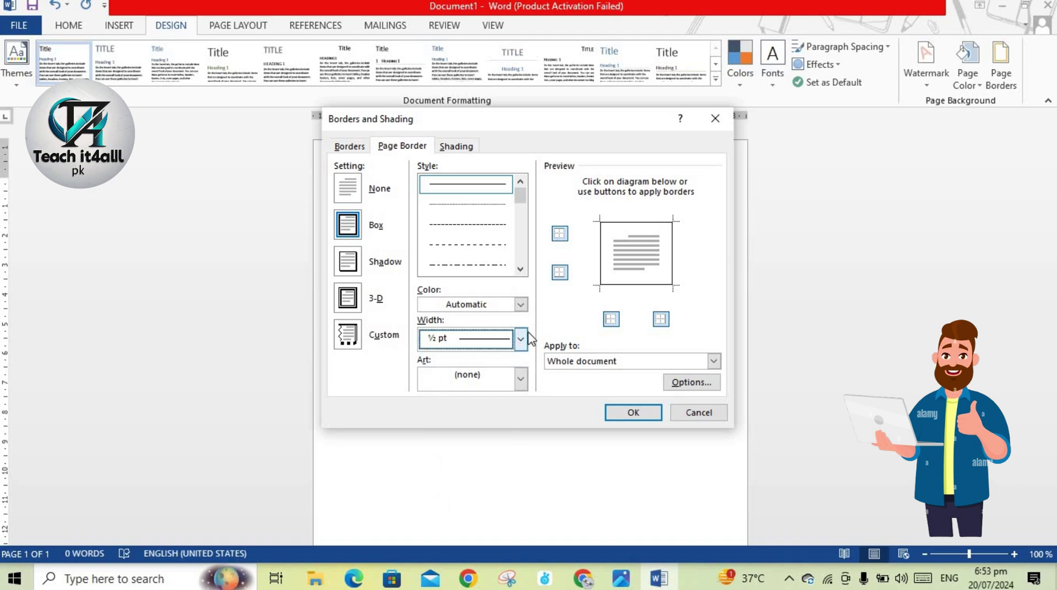
click(521, 304)
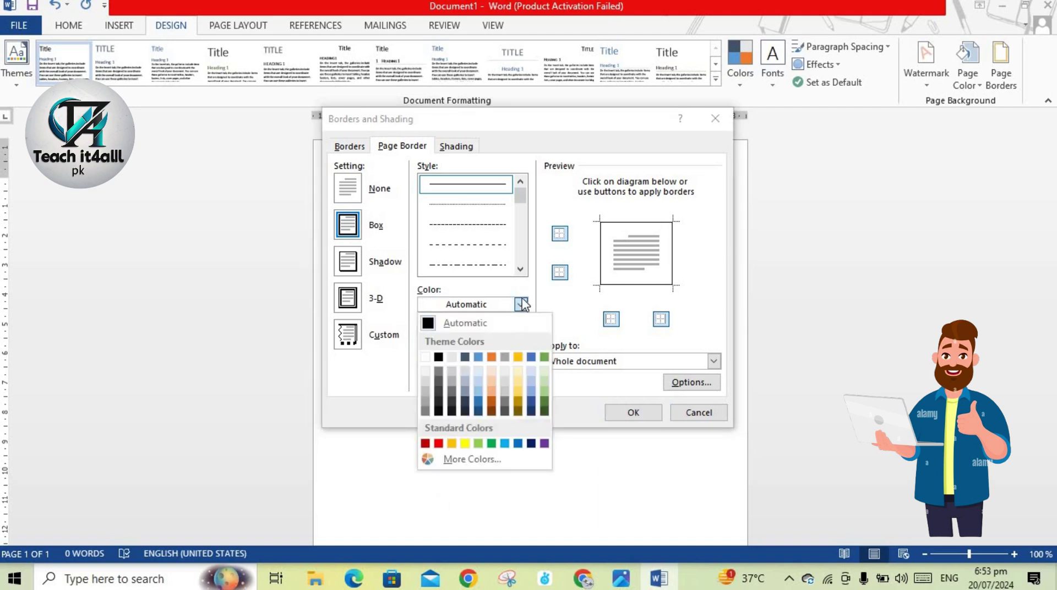
click(521, 304)
click(521, 339)
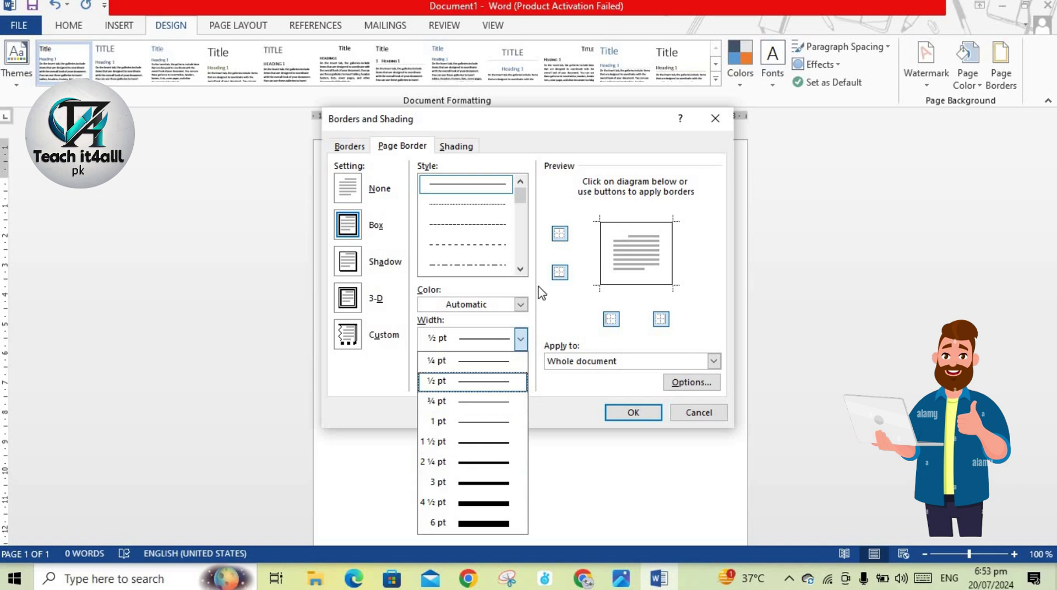
click(521, 339)
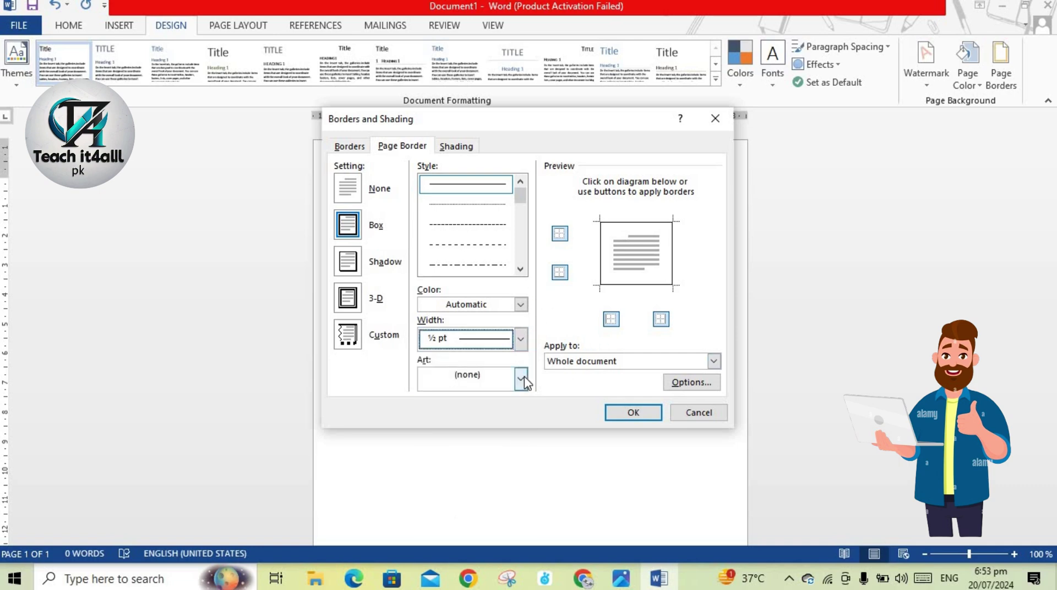
double_click(522, 380)
click(520, 378)
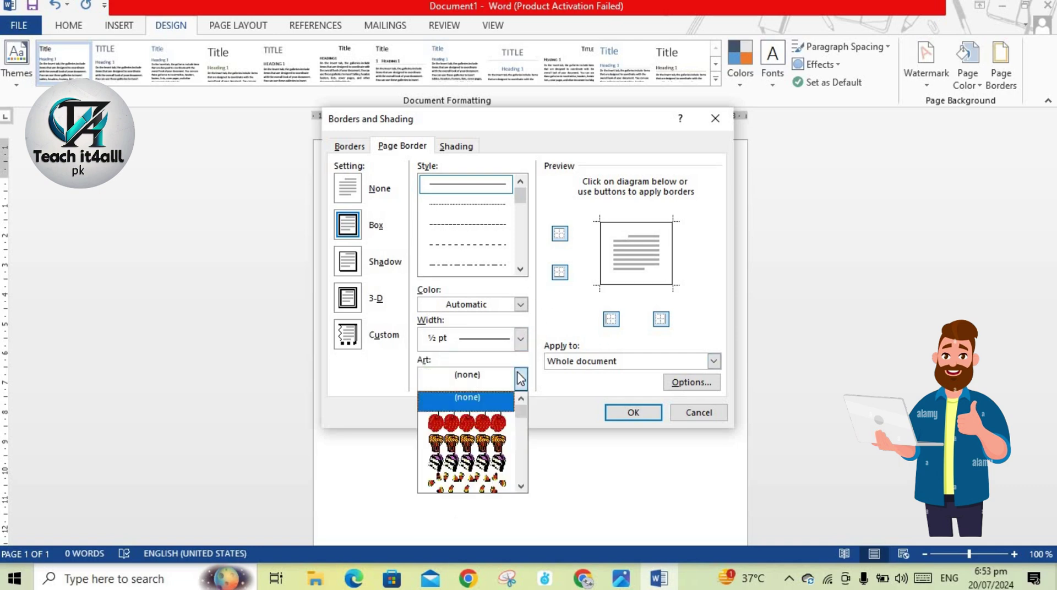
click(516, 375)
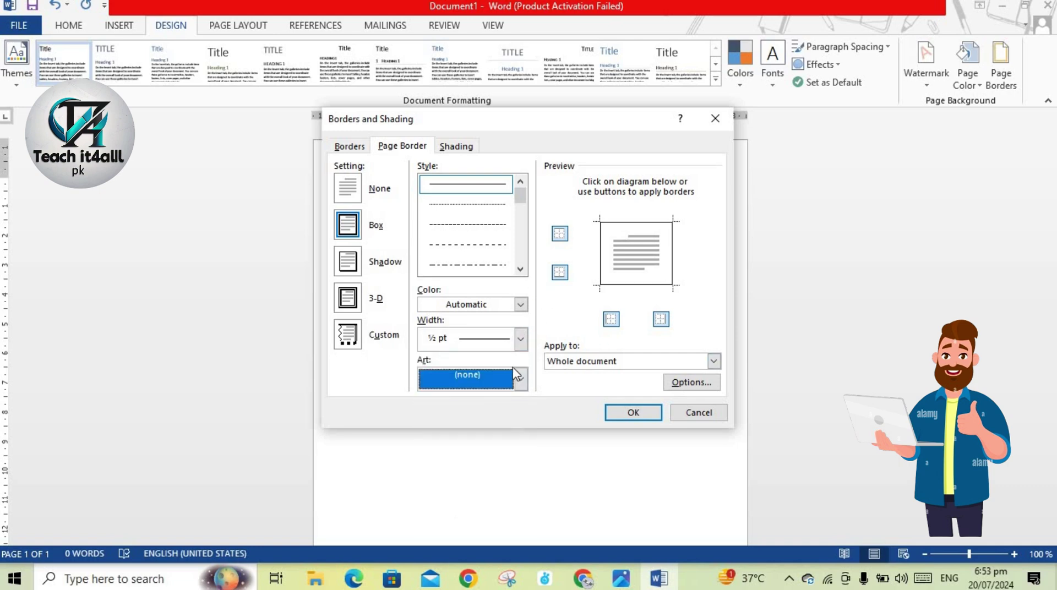
click(521, 304)
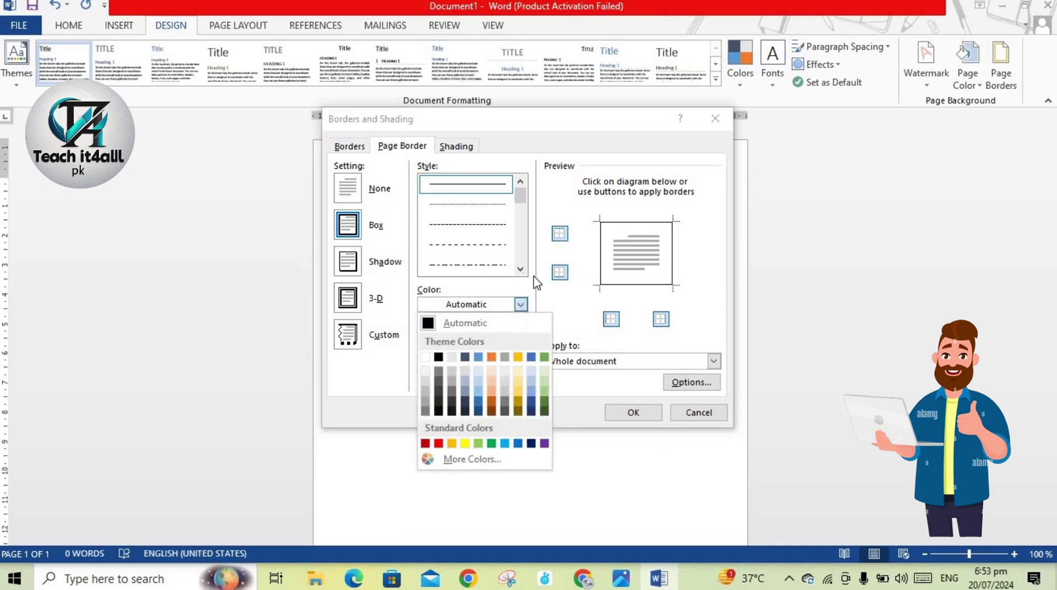
click(537, 285)
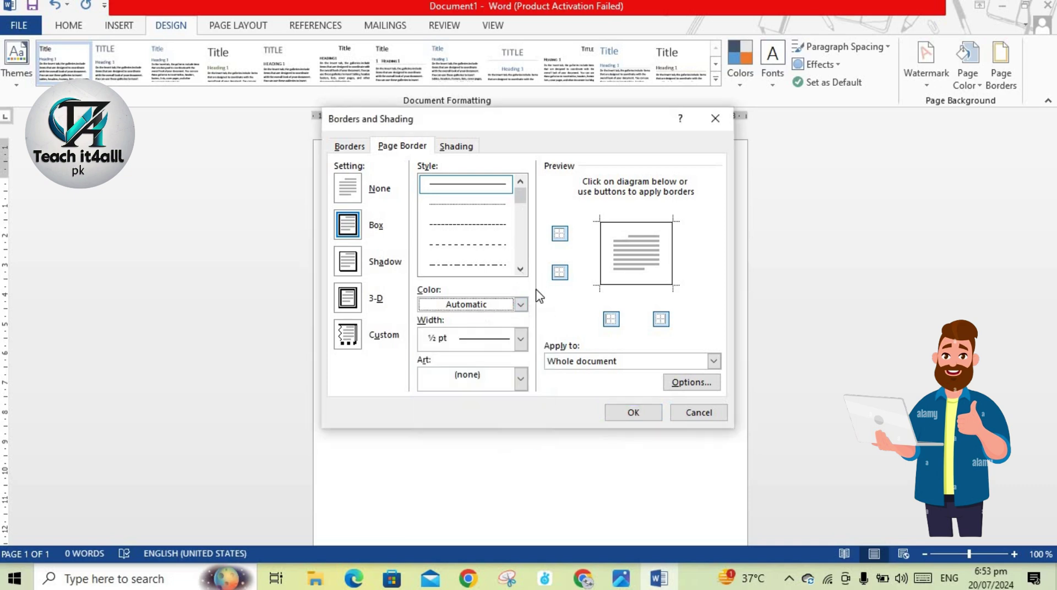
- Add a 4½ pt box border around the first paragraph
click(362, 153)
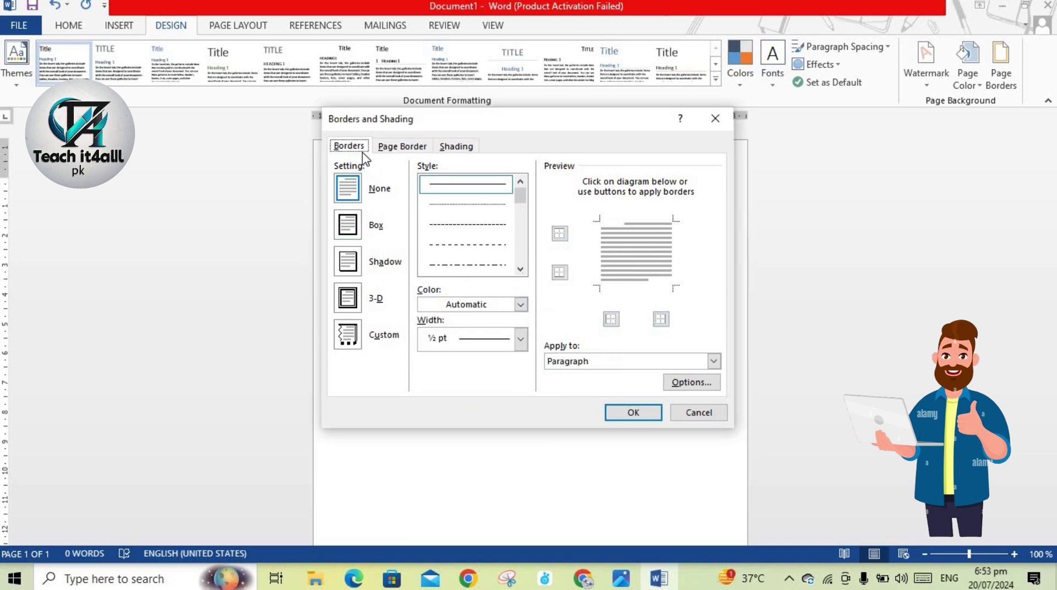
click(356, 225)
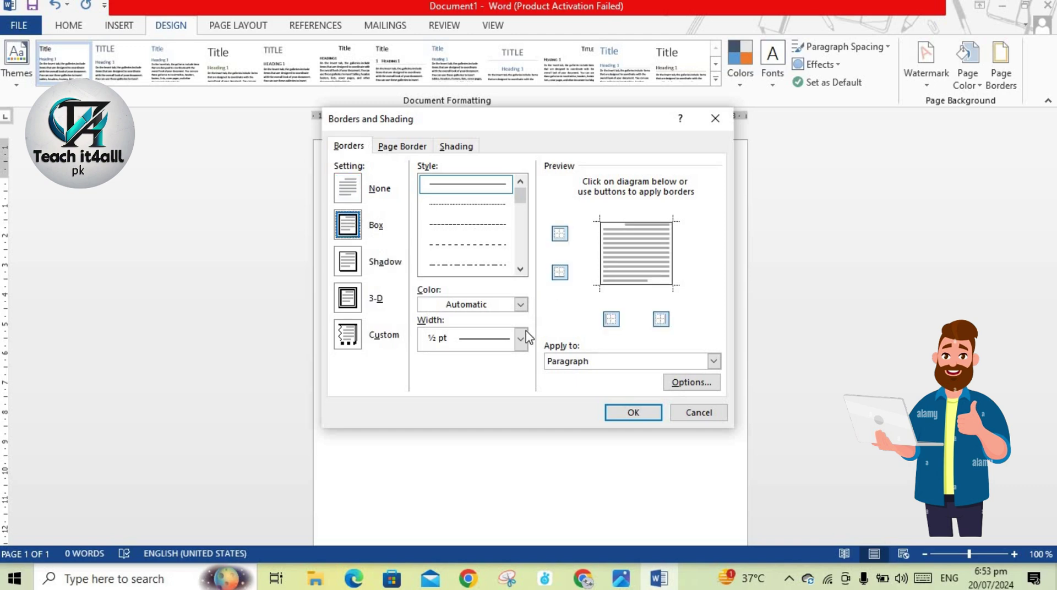
click(715, 363)
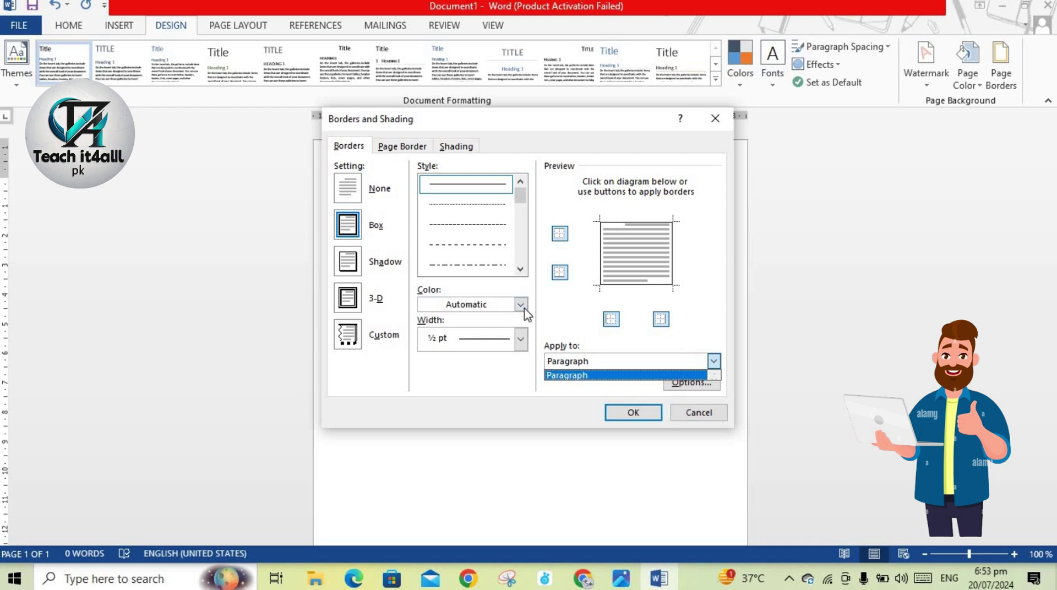
click(526, 340)
click(524, 340)
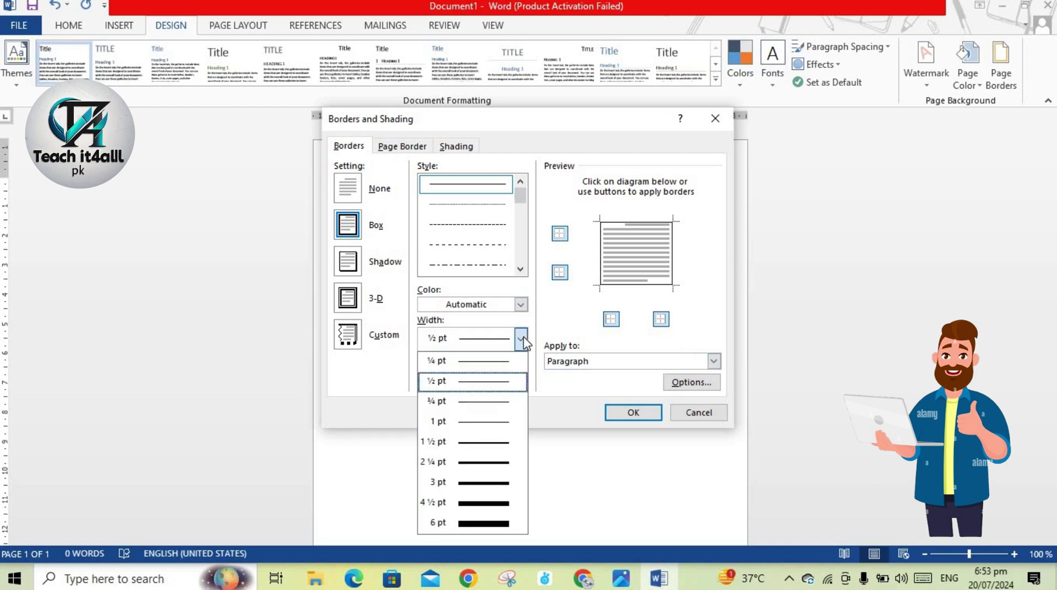
click(496, 505)
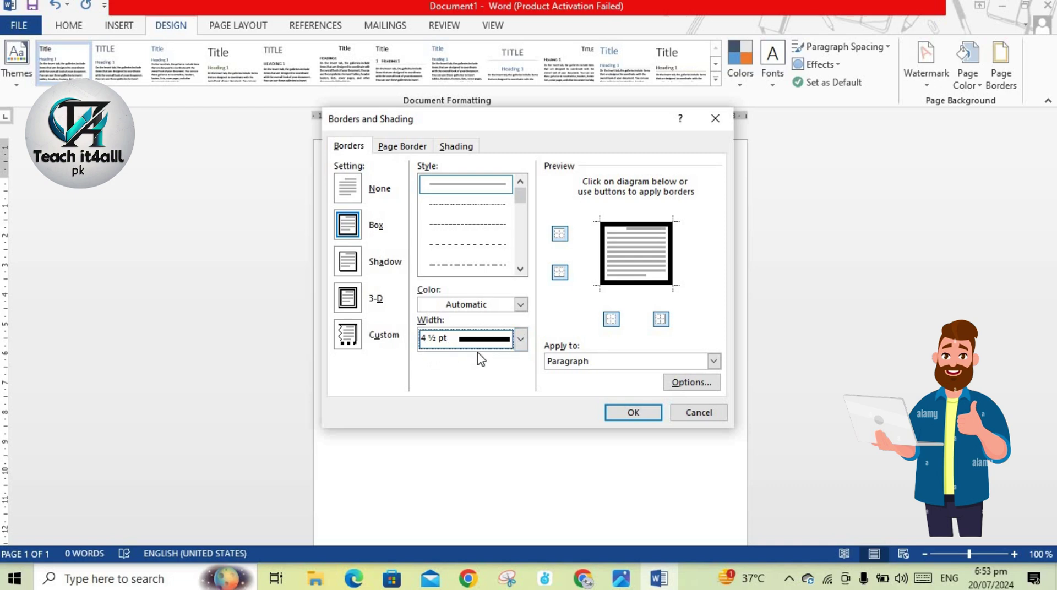
click(620, 413)
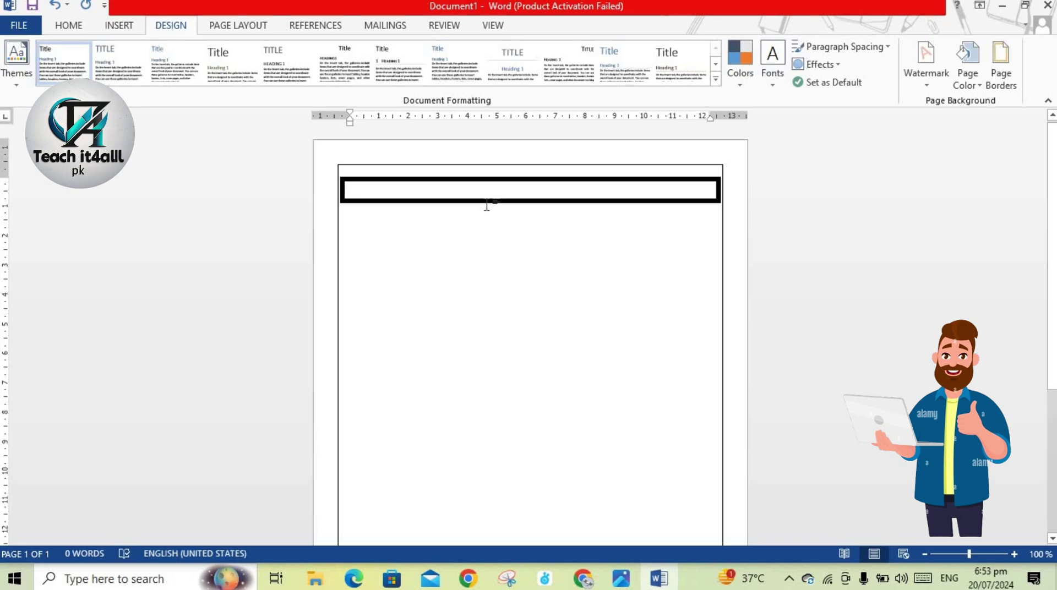
- Undo the paragraph border and apply a Box border to the page instead
key(ctrl+z)
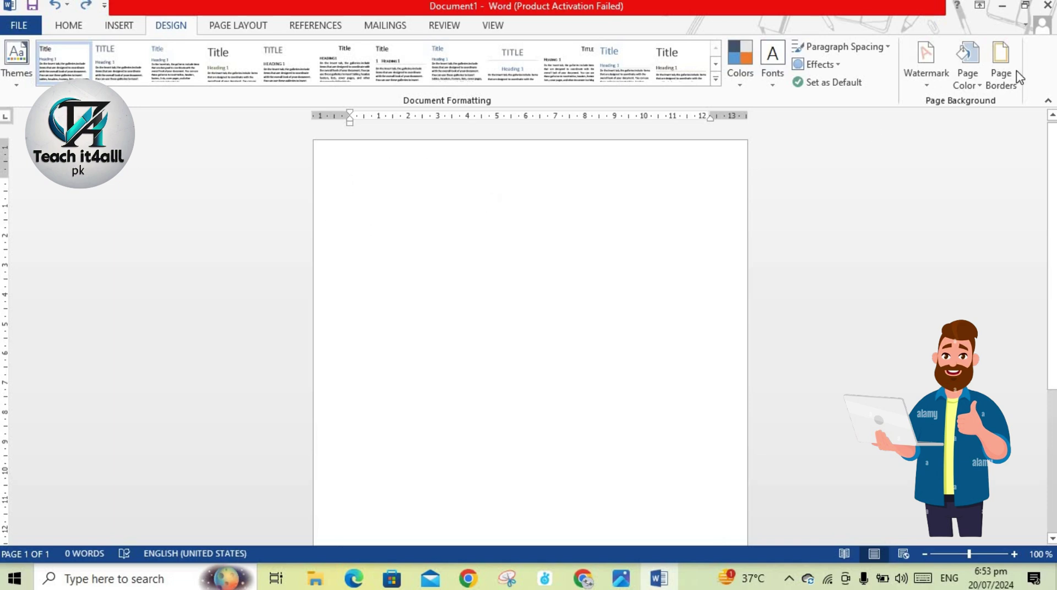
click(997, 76)
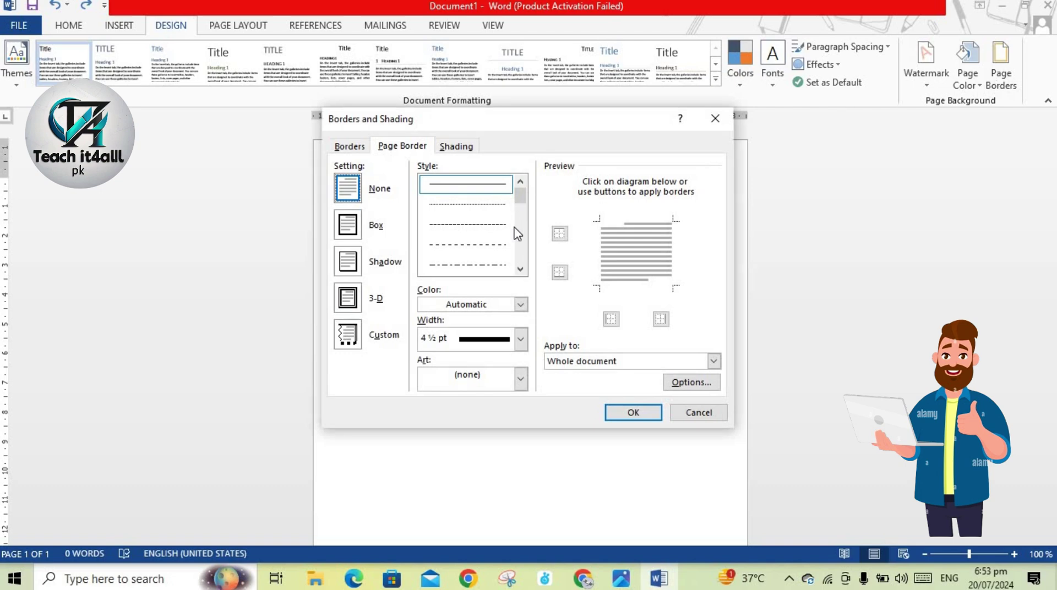
click(352, 228)
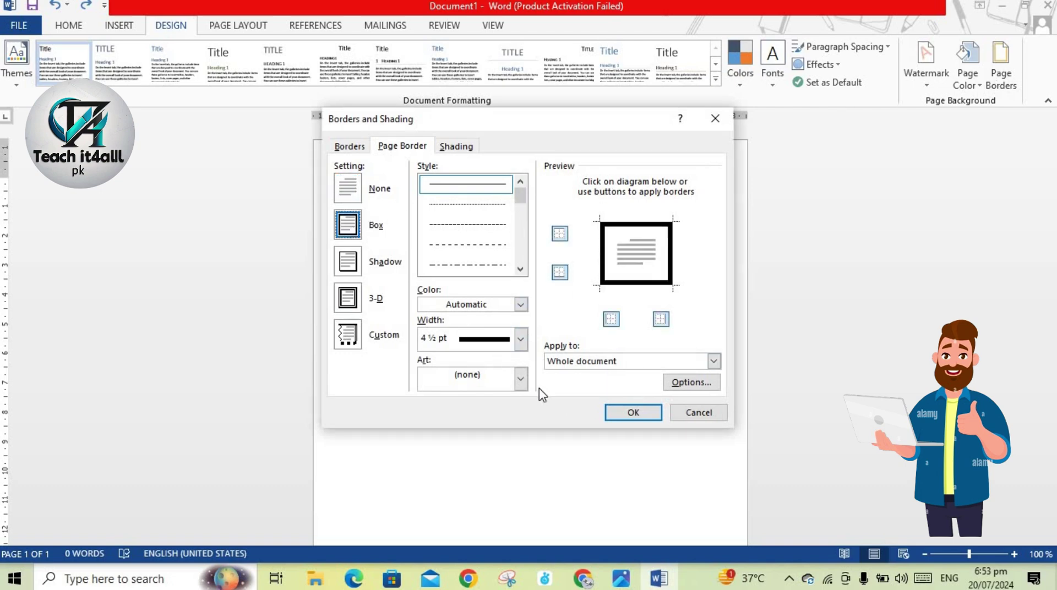
click(632, 414)
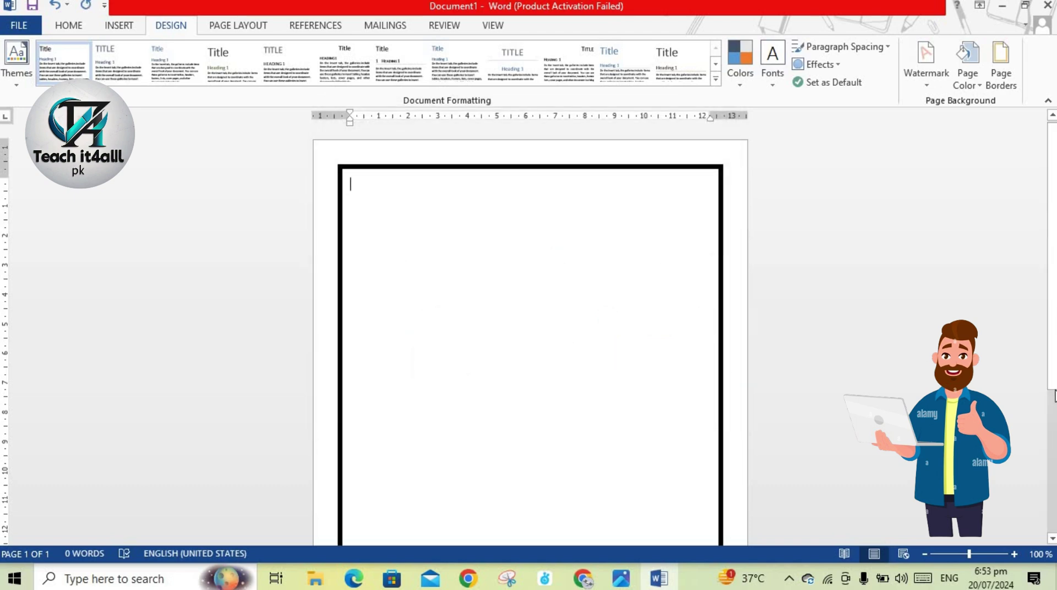
- Set the page border width to 4½ pt for the whole document
drag(1052, 401, 1052, 410)
scroll(531, 330, up, 1)
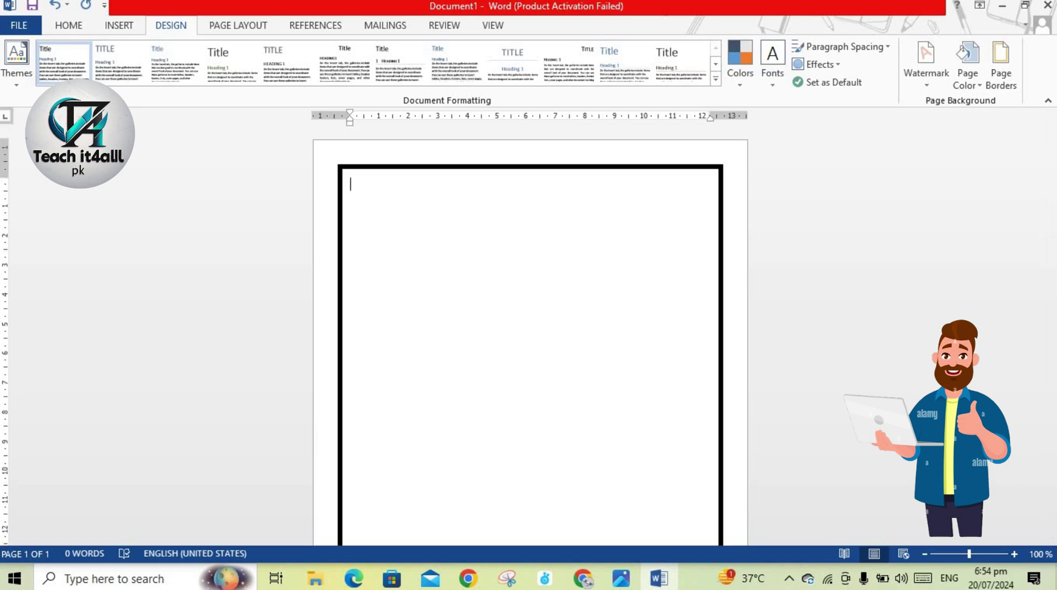
click(1001, 66)
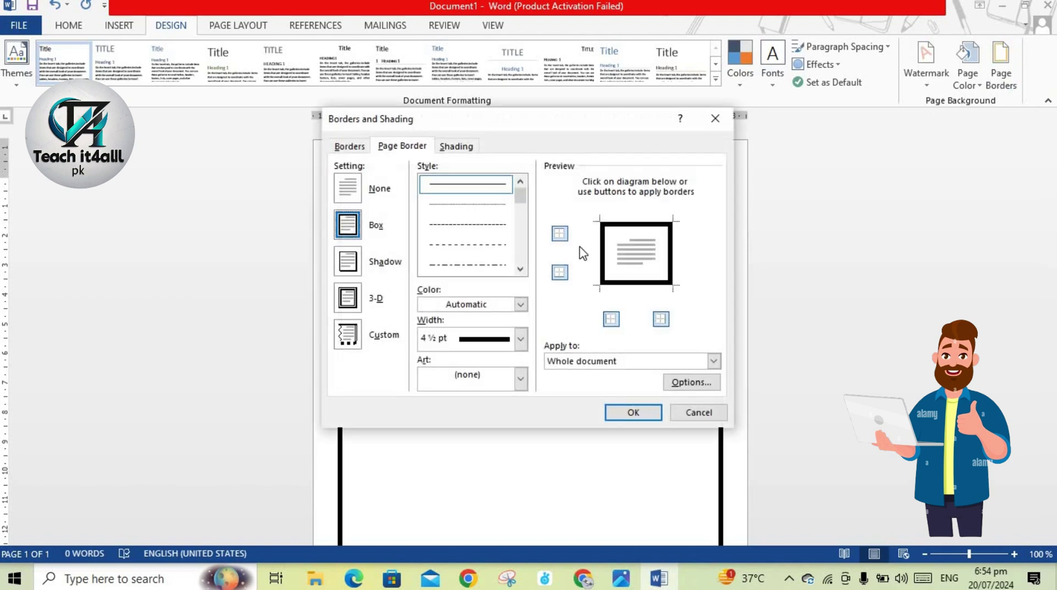
click(520, 339)
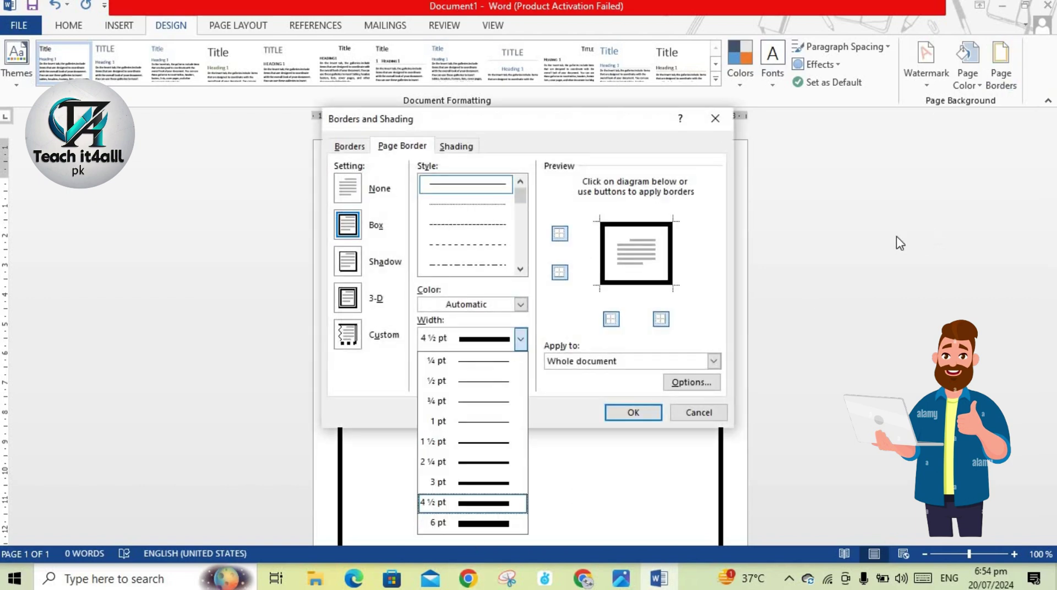
click(717, 120)
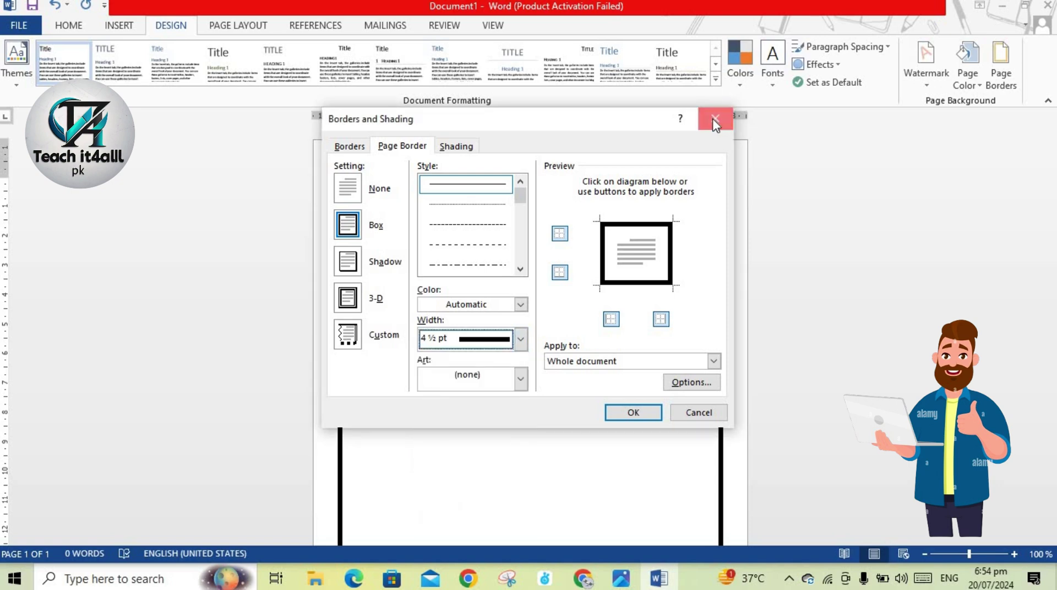
click(718, 120)
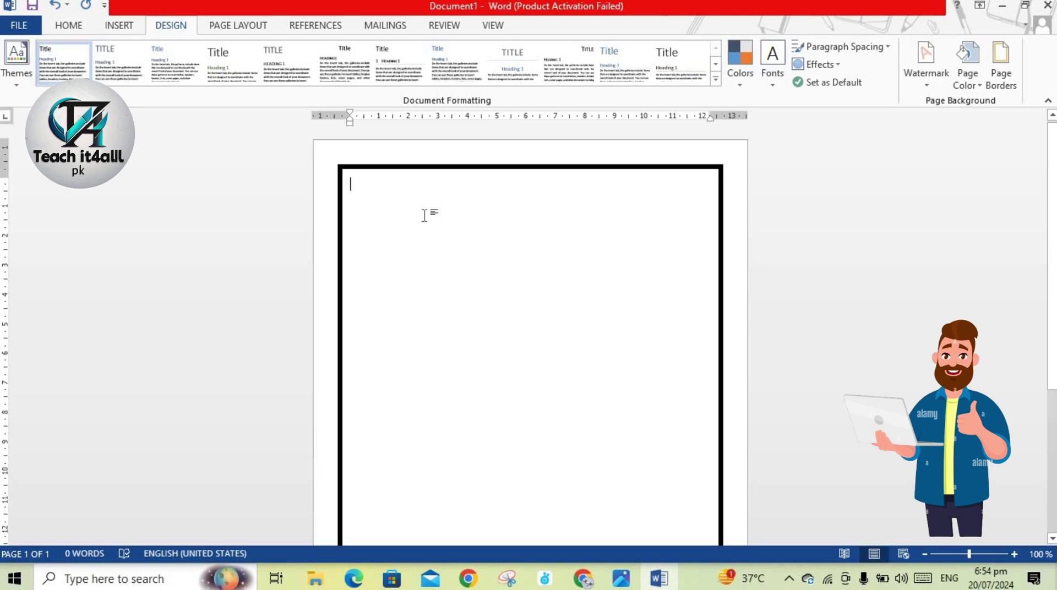
click(621, 578)
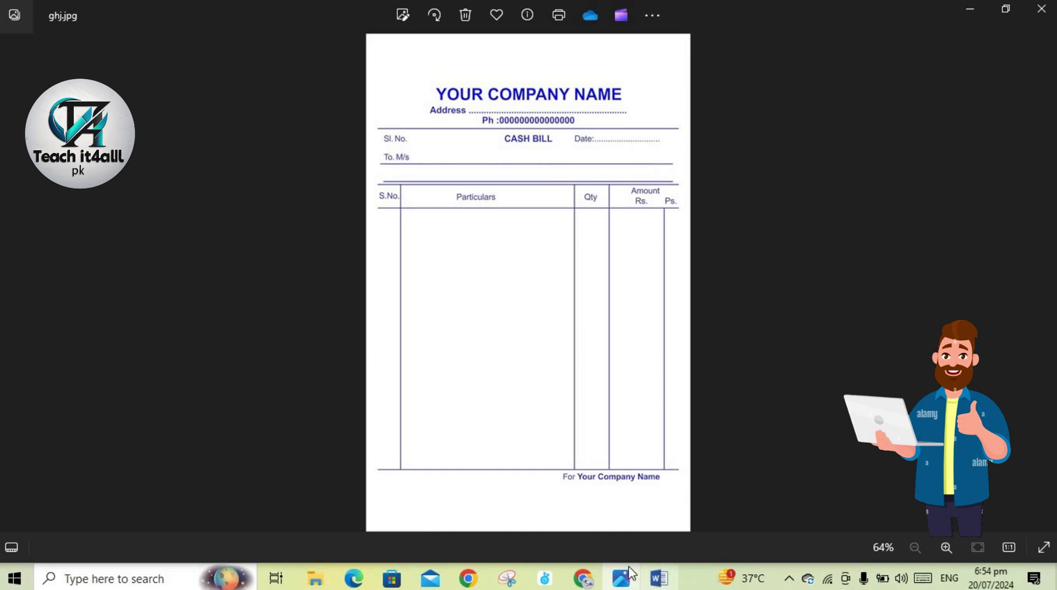
click(659, 578)
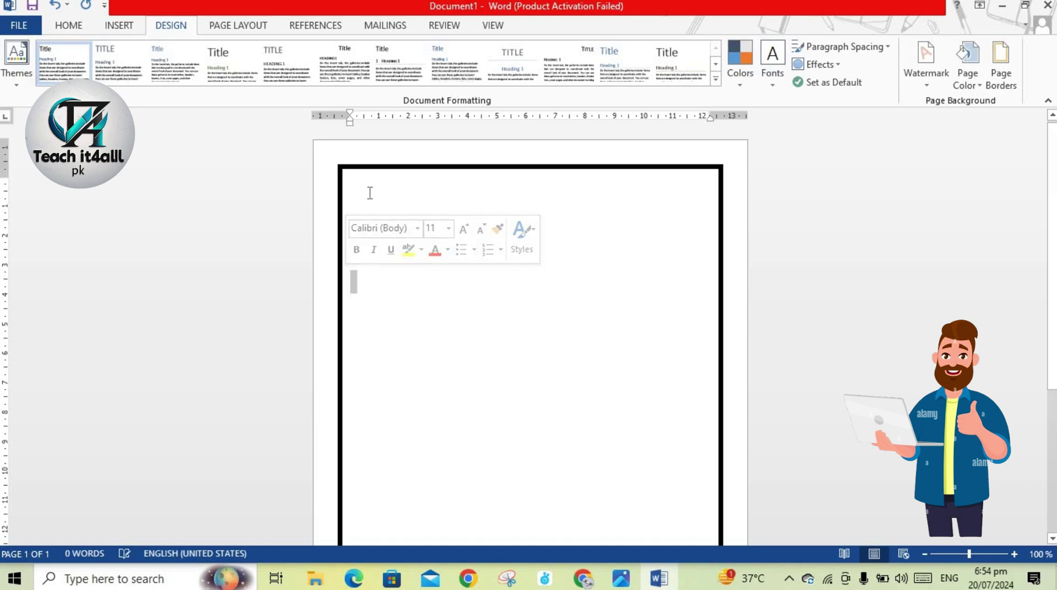
- Add blank lines at the top of the page, undoing extras until only a few remain
key(ctrl+z)
key(Return)
key(Return)
key(Return)
drag(355, 262, 359, 309)
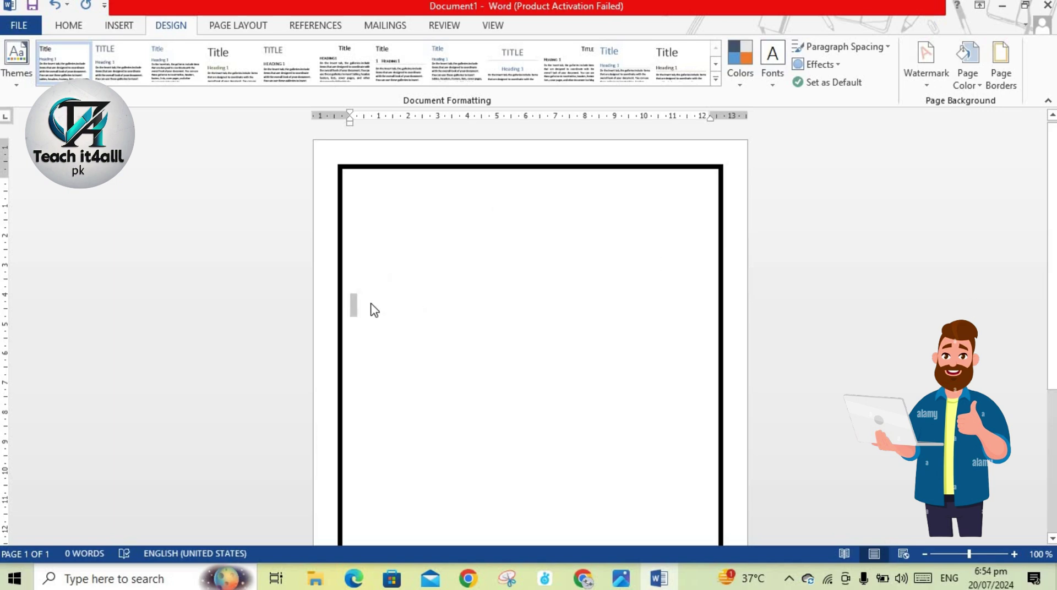
key(ctrl+z)
drag(357, 288, 385, 314)
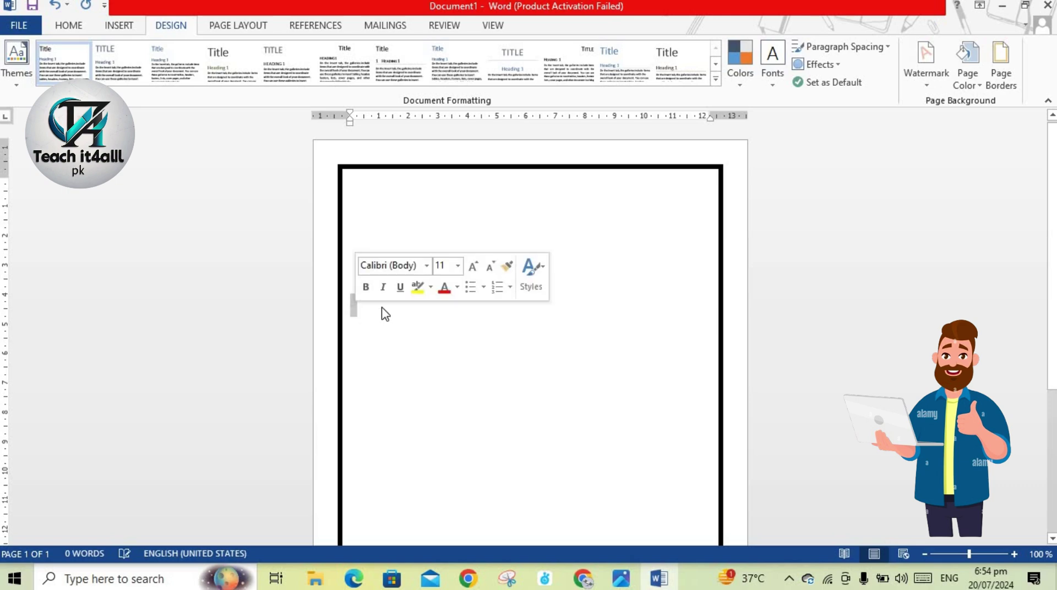
key(ctrl+z)
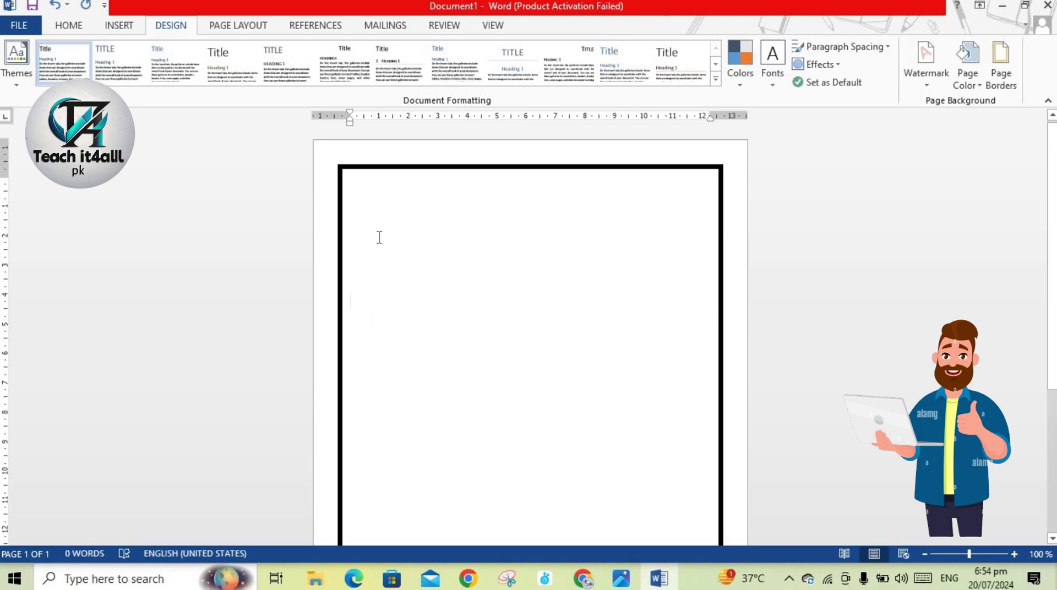
- Open the Insert Table grid, then bring the cash bill reference image back up
click(125, 27)
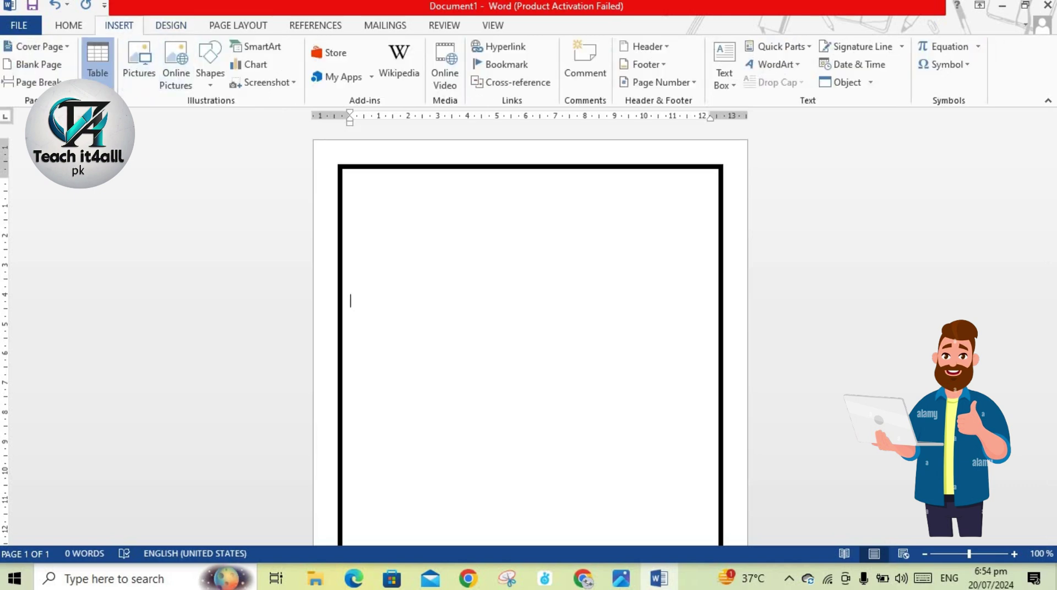
click(97, 60)
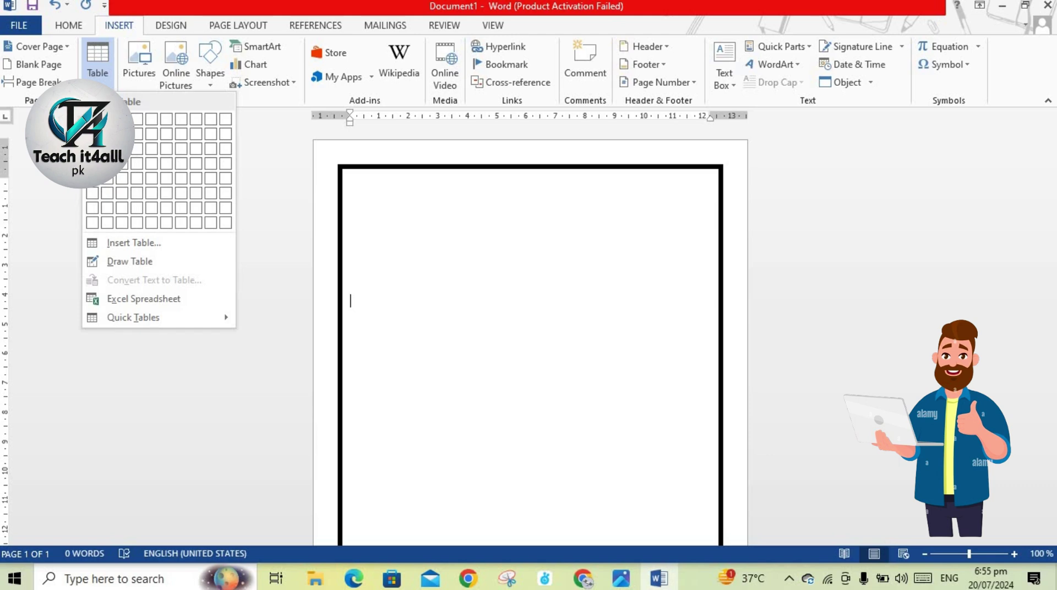
click(620, 577)
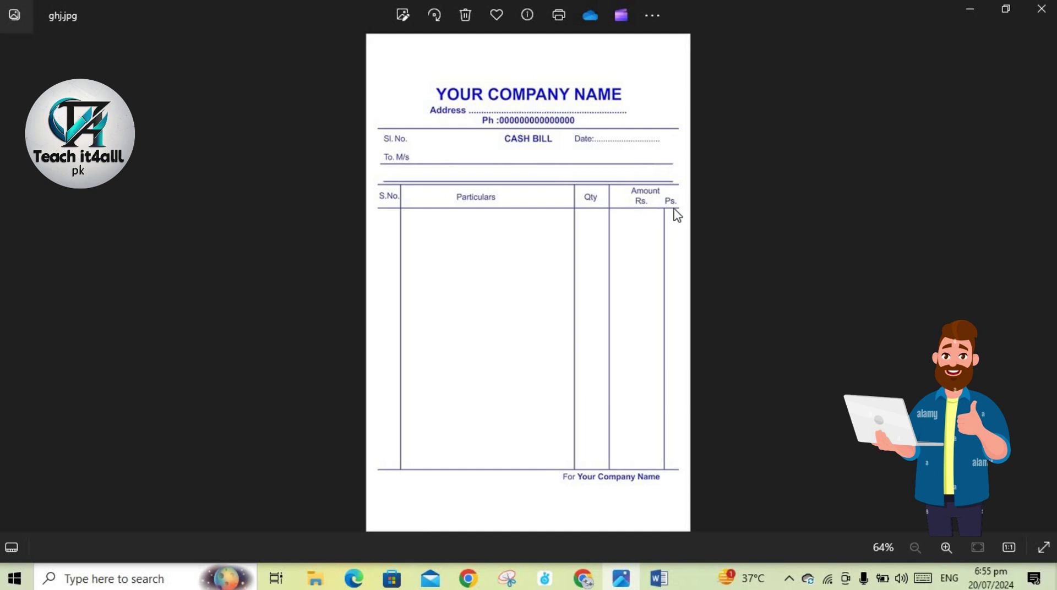
- Return to Word and reopen the Table insertion grid
click(659, 577)
click(97, 57)
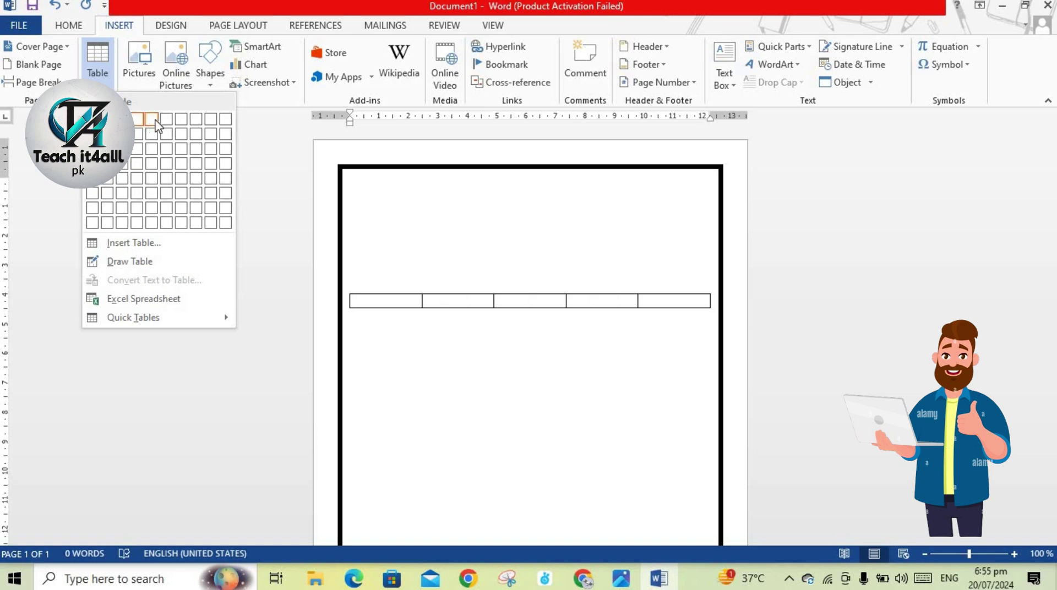
- Insert a one-row, five-column table and add a second row with Tab
click(155, 121)
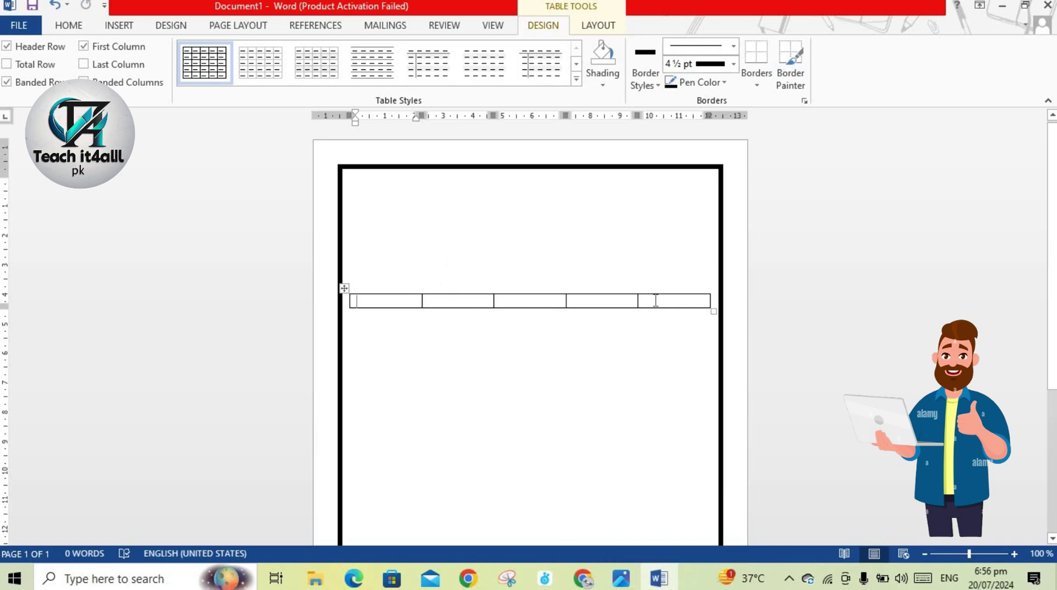
click(676, 300)
key(Return)
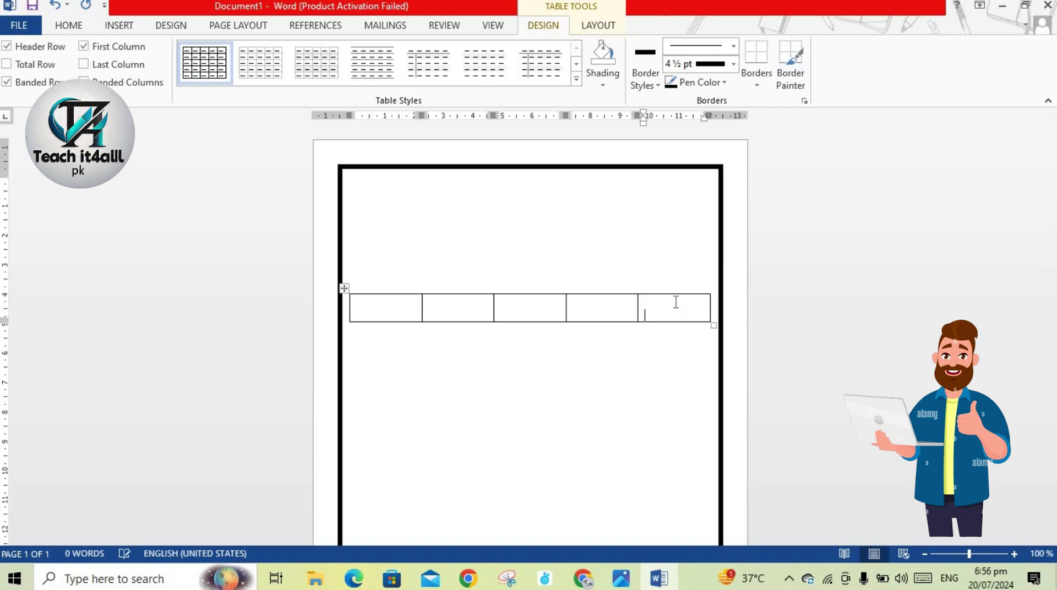
key(ctrl+z)
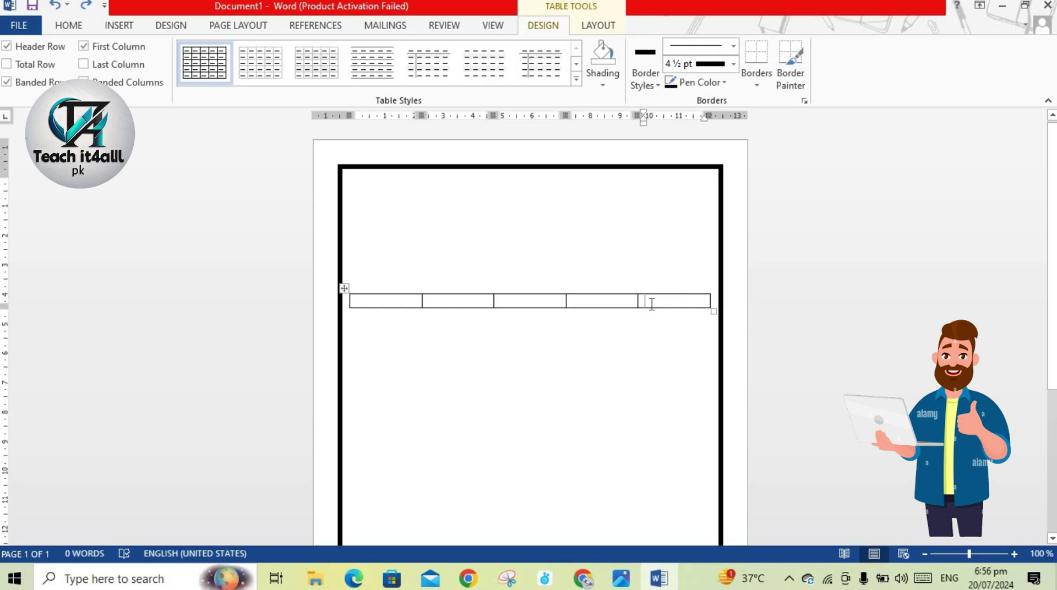
key(Tab)
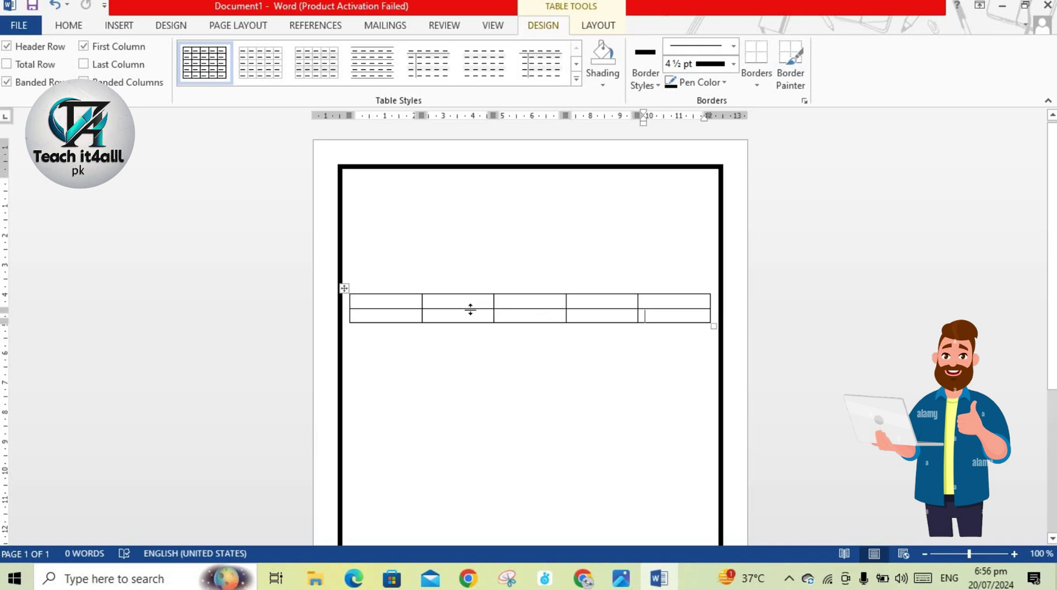
- Drag the second row's bottom border down so it reaches far down the page
mouse_move(470, 309)
mouse_down()
mouse_move(483, 352)
mouse_move(482, 306)
mouse_move(481, 542)
mouse_up()
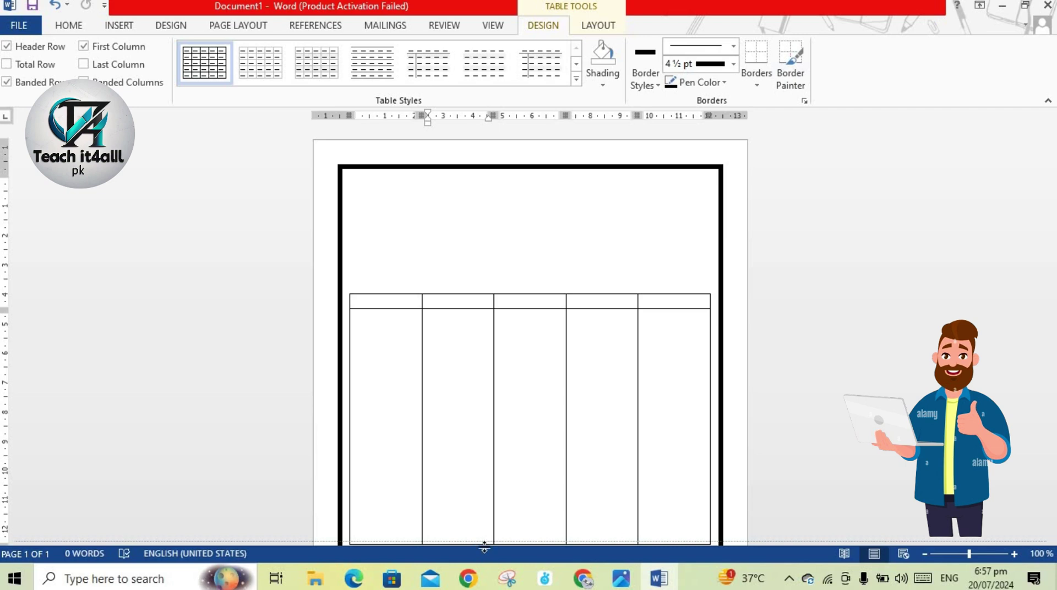
mouse_move(484, 547)
mouse_down()
mouse_move(498, 473)
mouse_move(500, 485)
mouse_up()
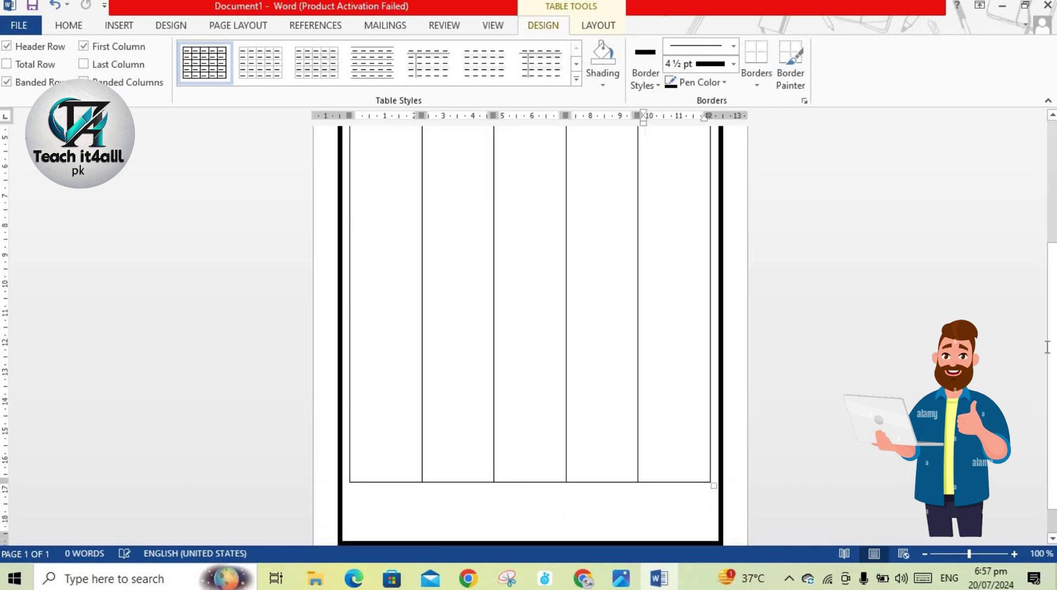
drag(1050, 346, 1049, 249)
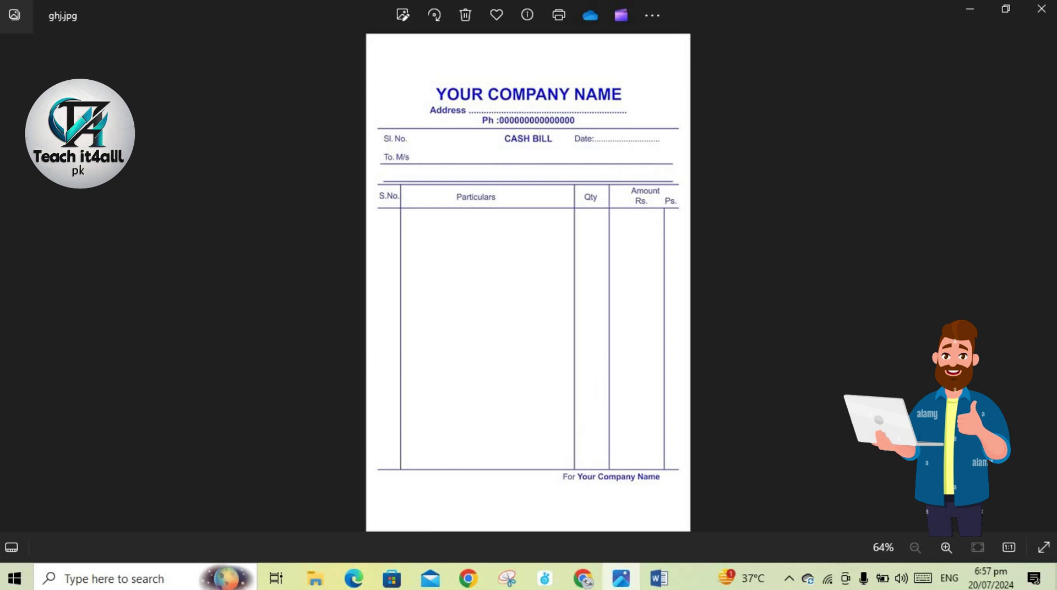
click(668, 582)
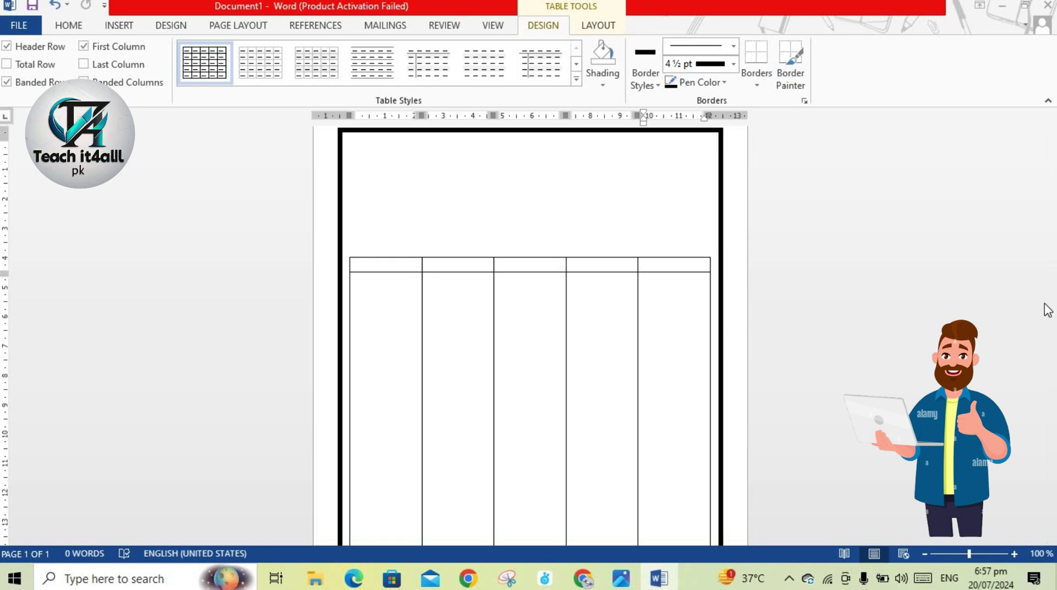
- Stretch the table to the page border; headers read S.No., Particulars, Qty, Amount Rs., PS
scroll(1049, 344, down, 2)
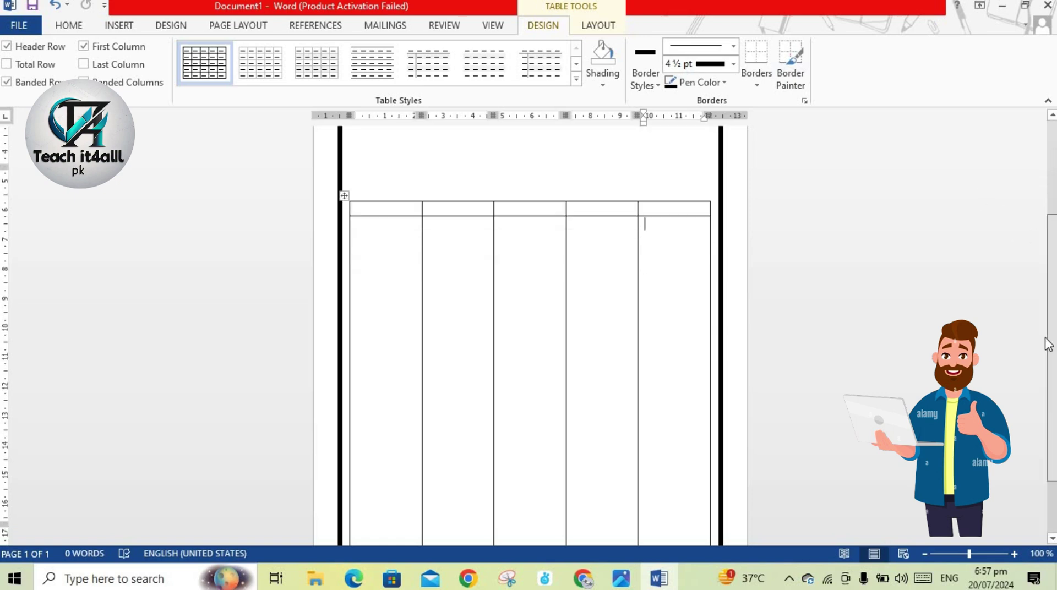
scroll(1049, 344, down, 3)
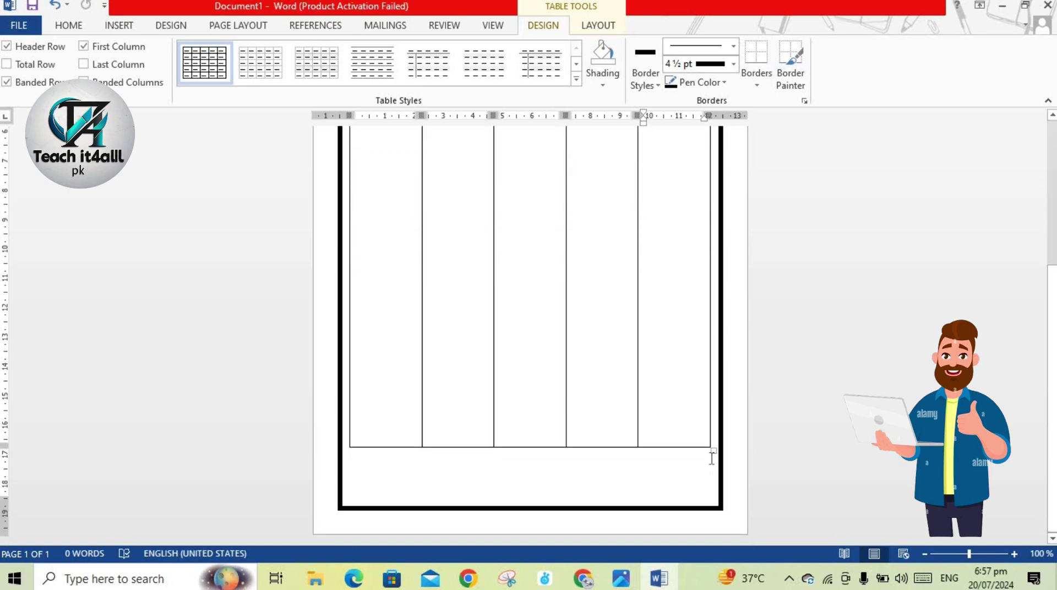
mouse_move(713, 451)
mouse_down()
mouse_move(706, 499)
mouse_move(705, 471)
mouse_up()
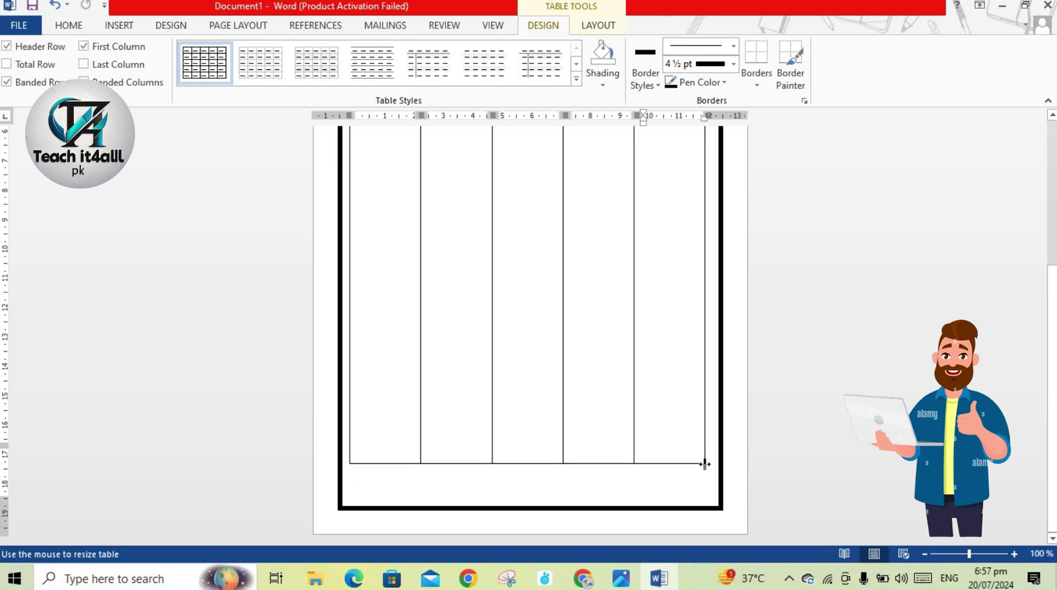
drag(705, 470, 705, 466)
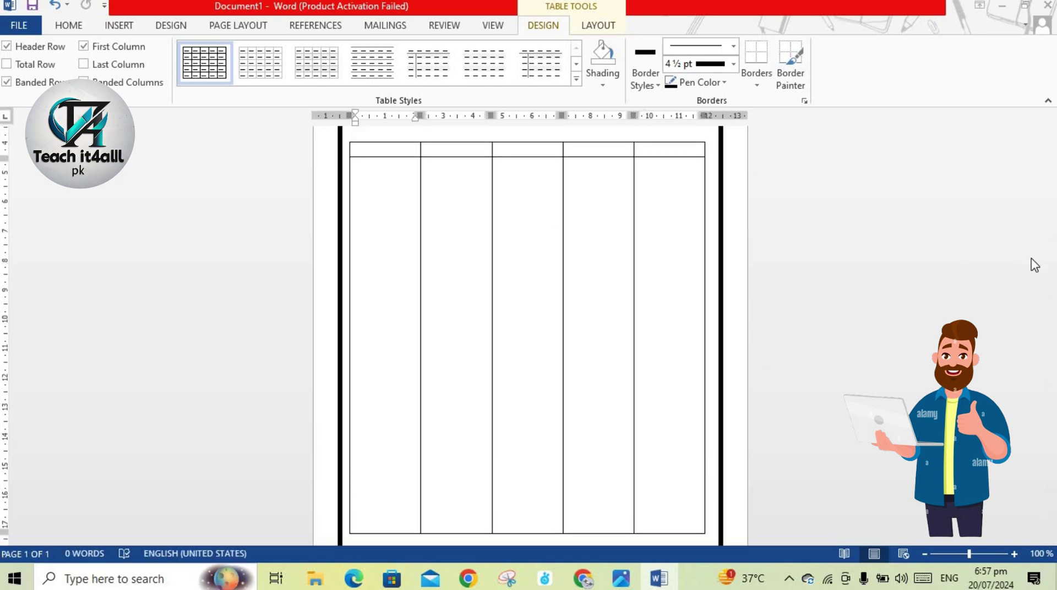
scroll(524, 219, up, 3)
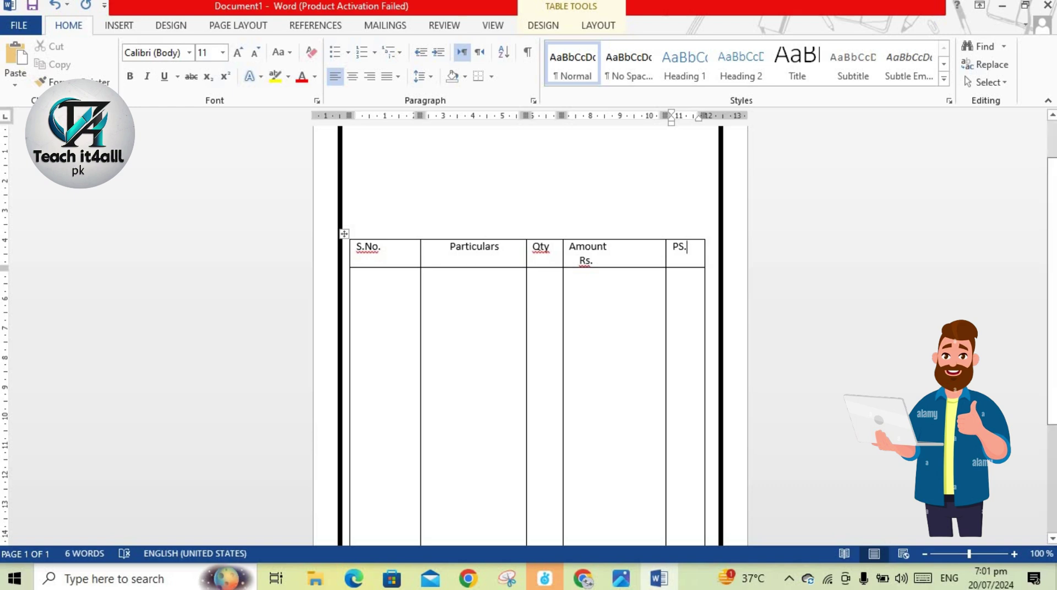
scroll(640, 261, down, 1)
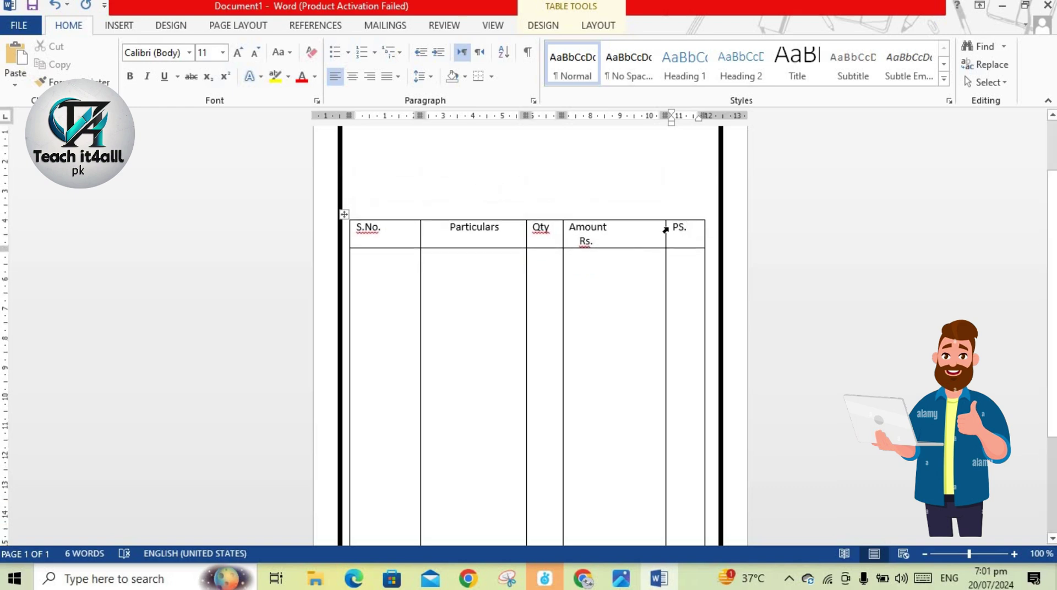
- Centre the PS., Amount Rs. and S.No. headings in their cells
double_click(682, 226)
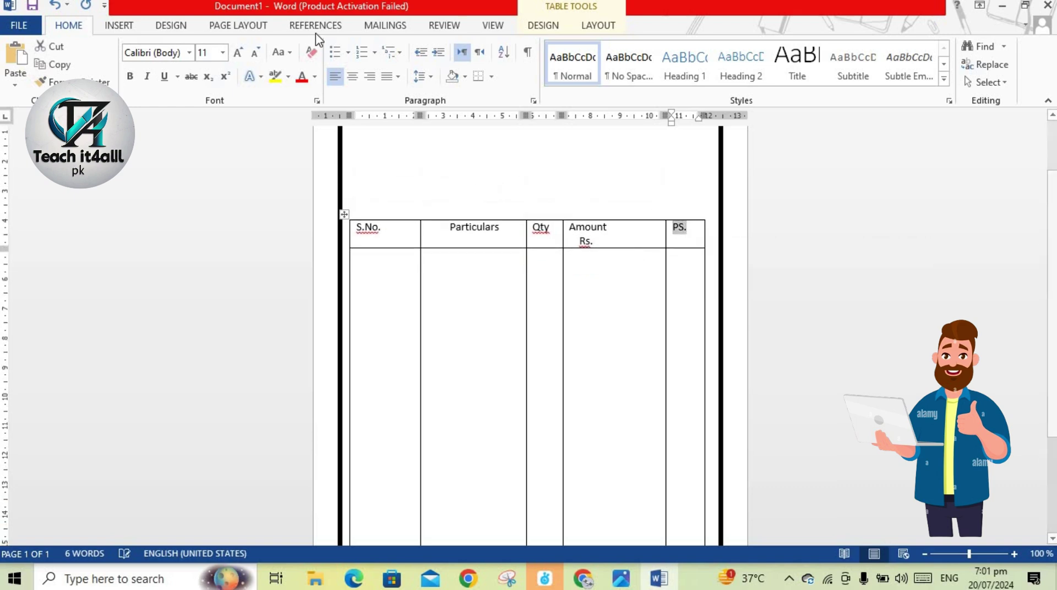
click(352, 76)
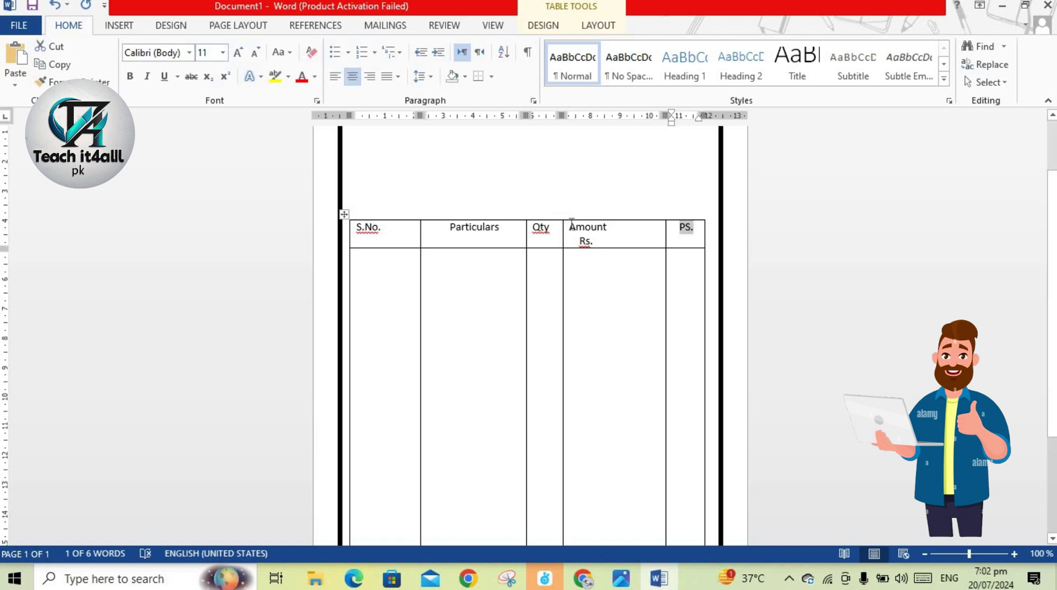
drag(572, 226, 595, 243)
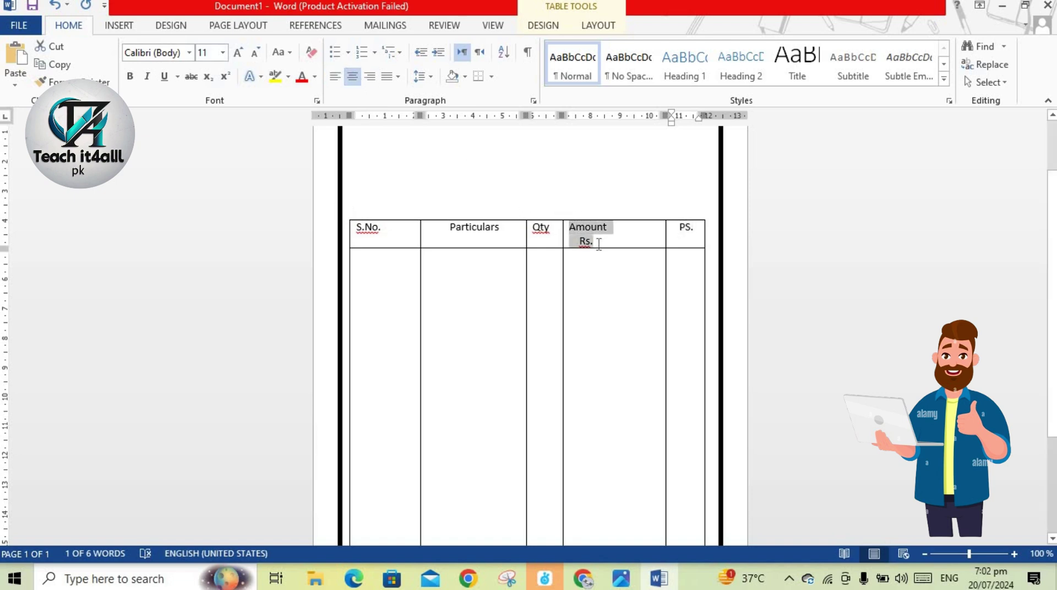
click(354, 77)
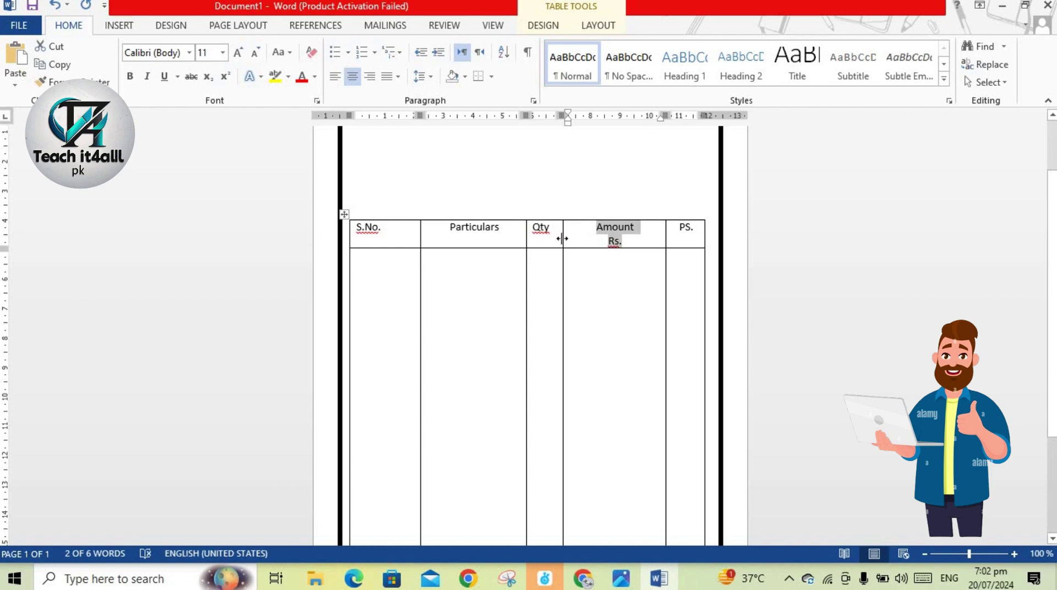
drag(386, 229, 355, 228)
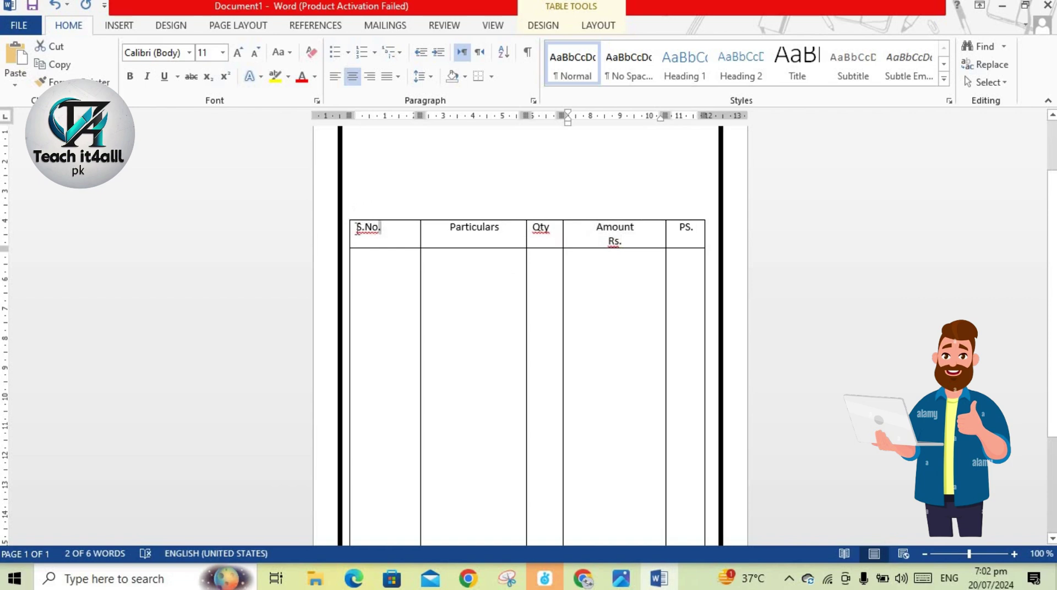
click(353, 76)
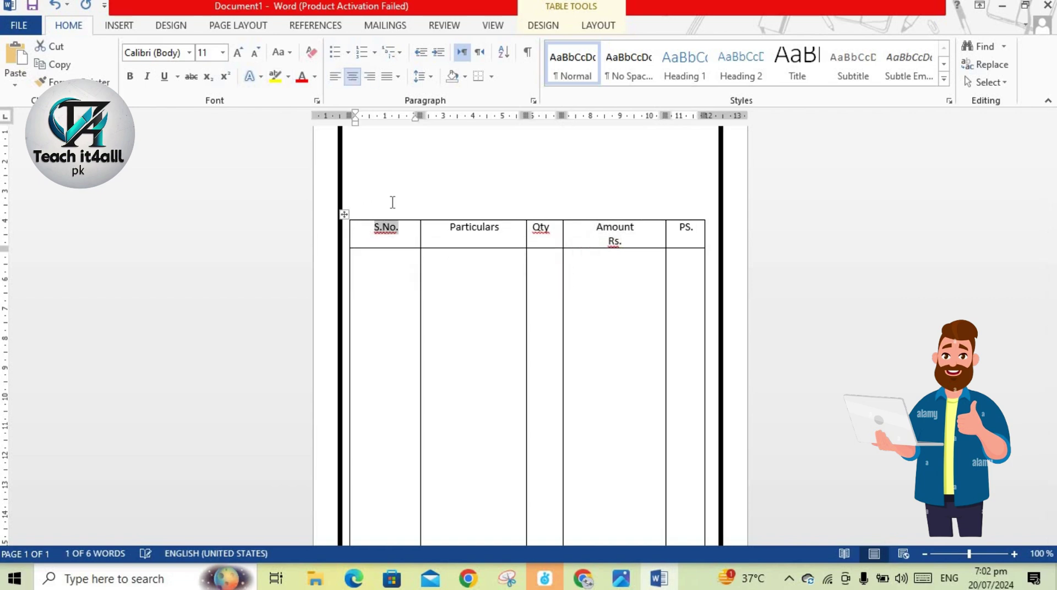
click(427, 254)
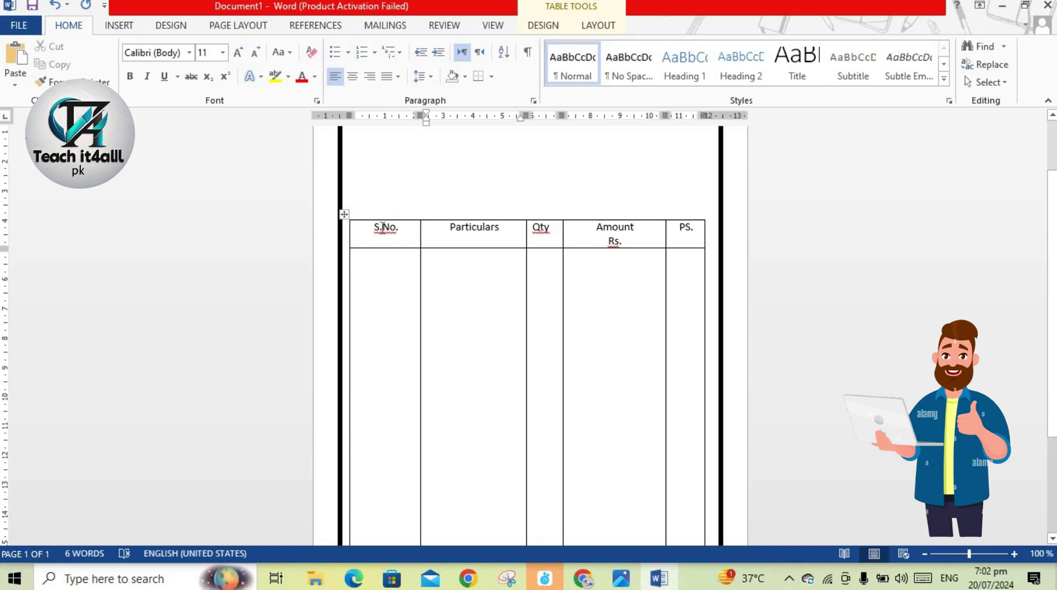
- Ignore the spelling flags on S.No., Qty and Rs., then select the header row
right_click(383, 227)
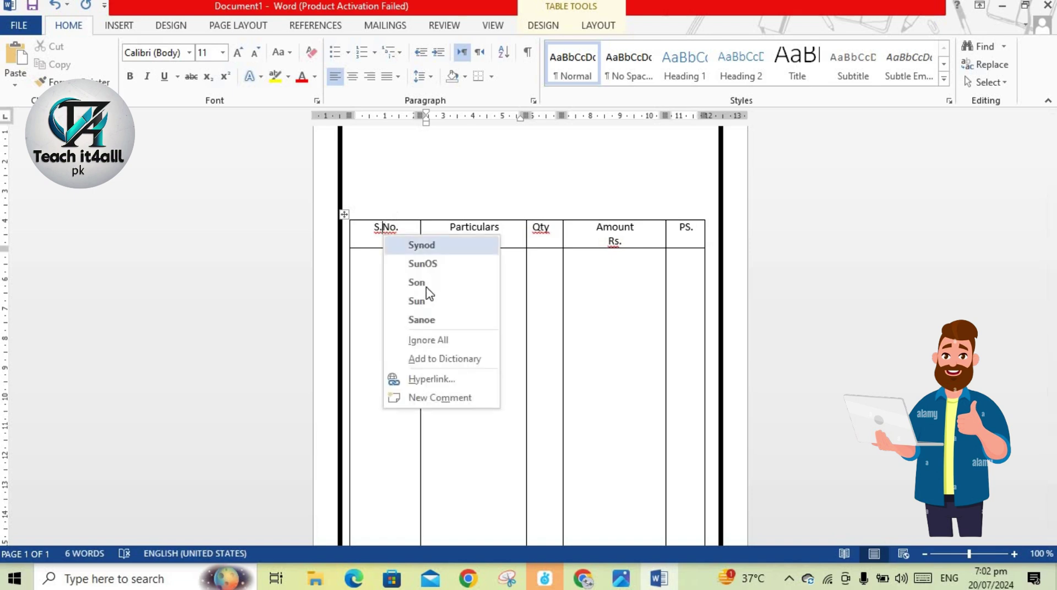
click(432, 341)
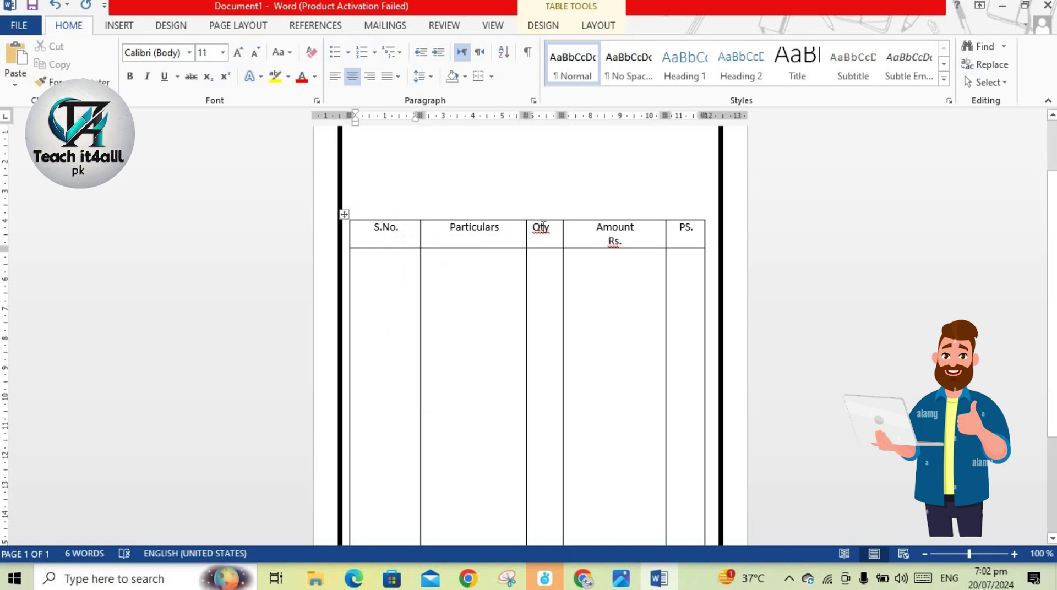
right_click(542, 227)
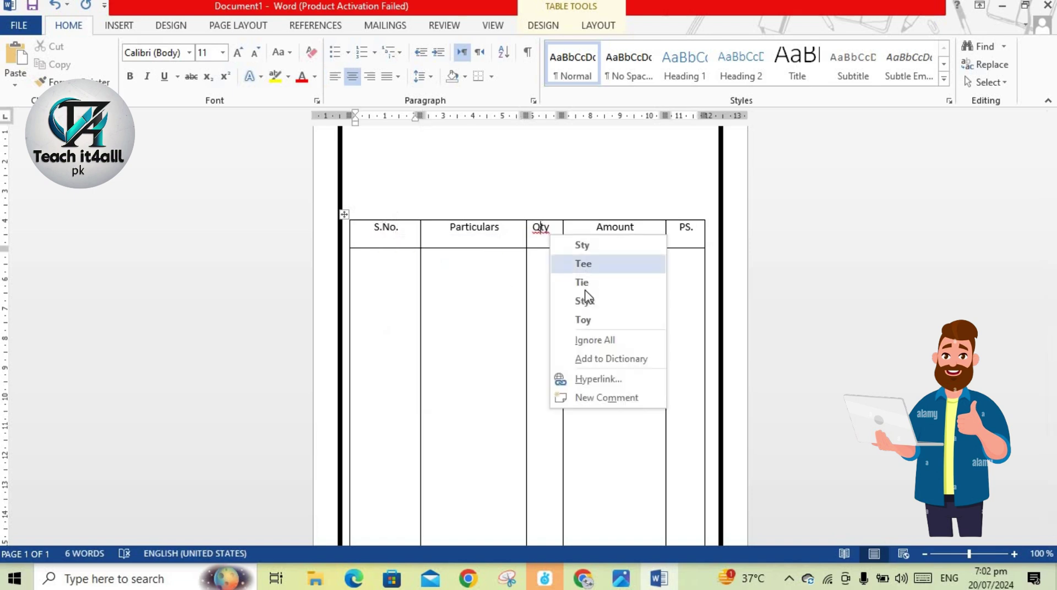
click(589, 341)
right_click(611, 240)
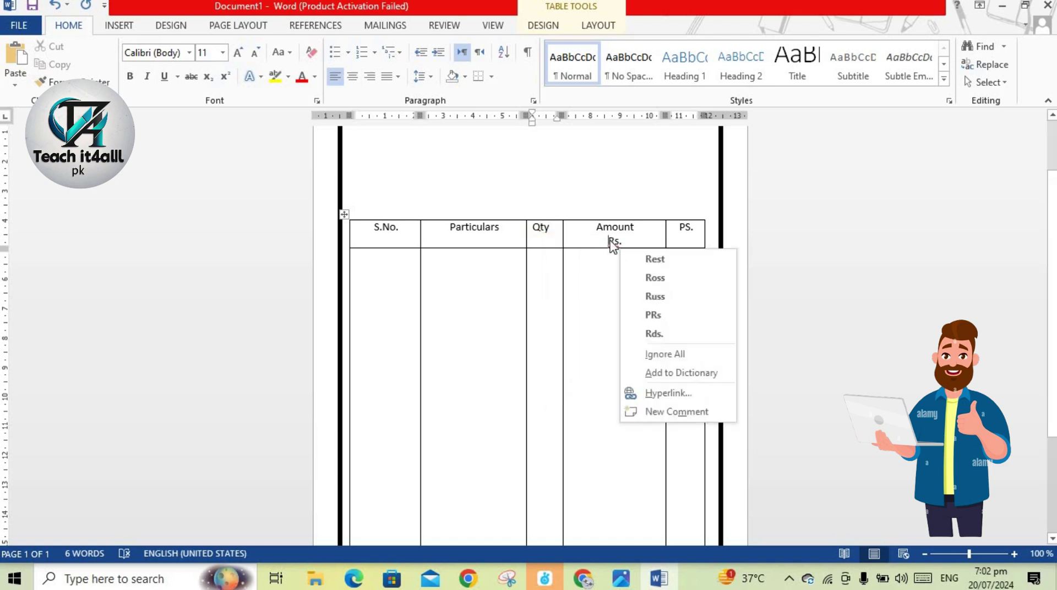
click(660, 355)
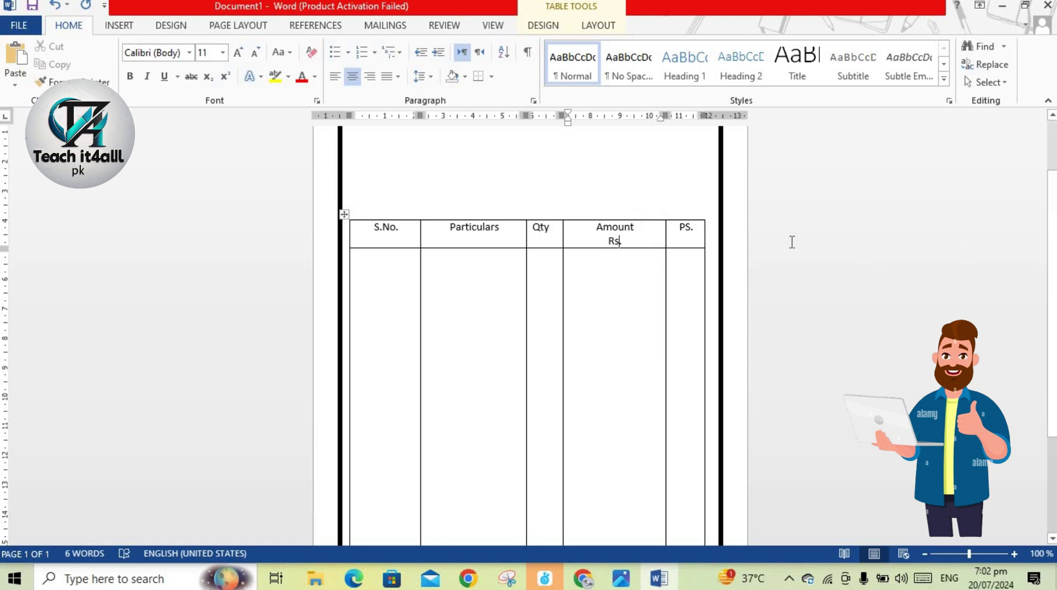
drag(692, 226, 388, 230)
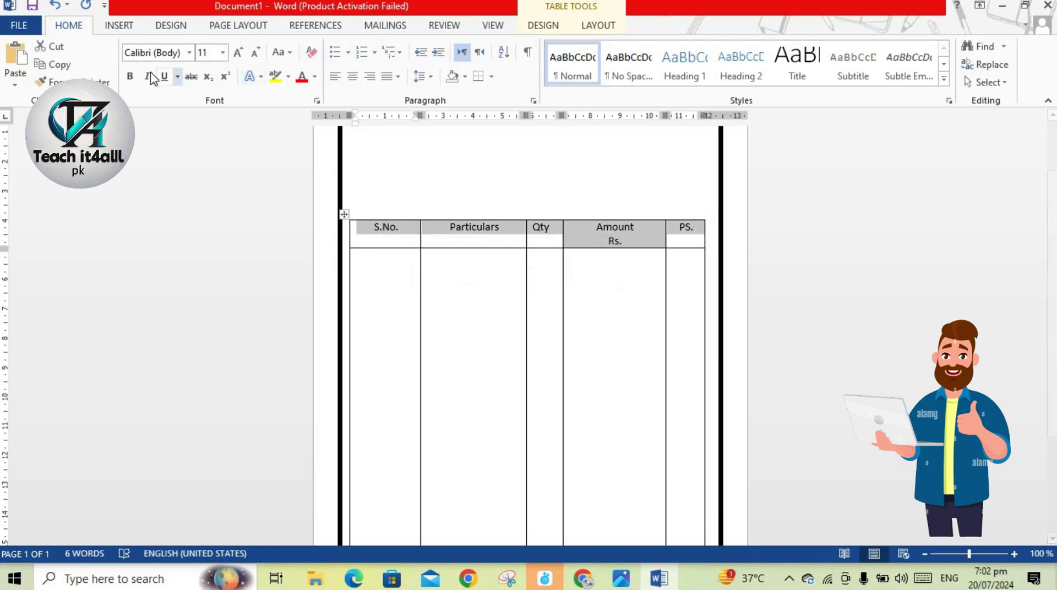
- Make the five column headings blue, bold and 12 pt, then move into the table body
click(314, 78)
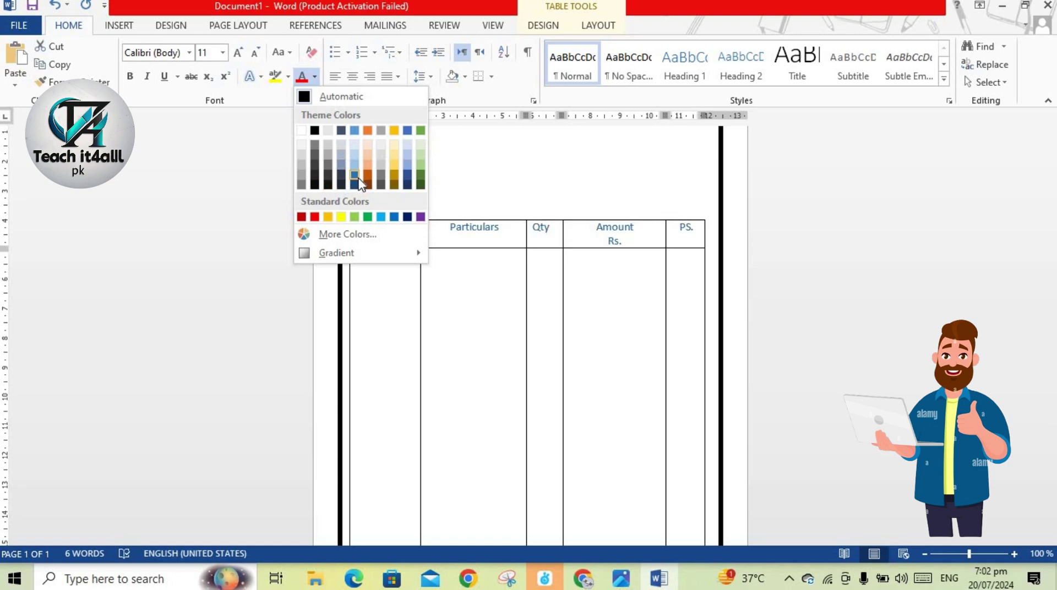
click(359, 182)
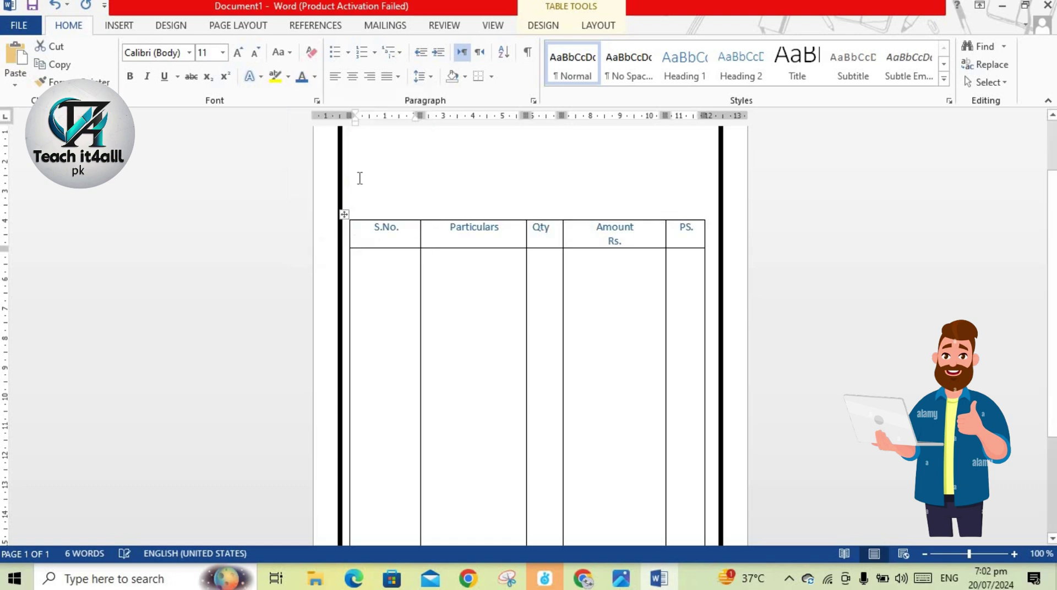
click(130, 76)
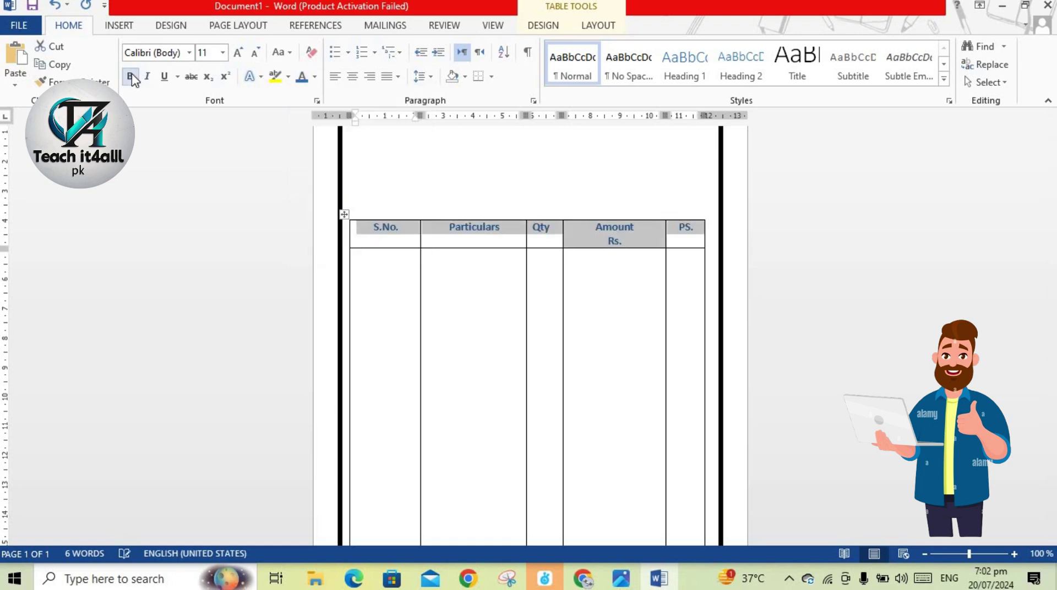
click(240, 57)
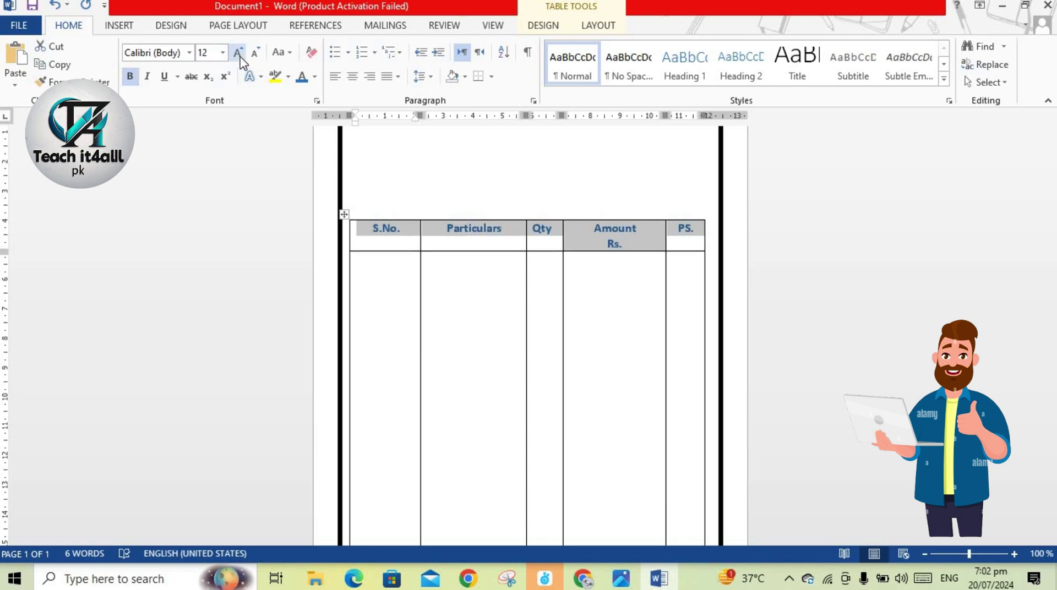
click(448, 311)
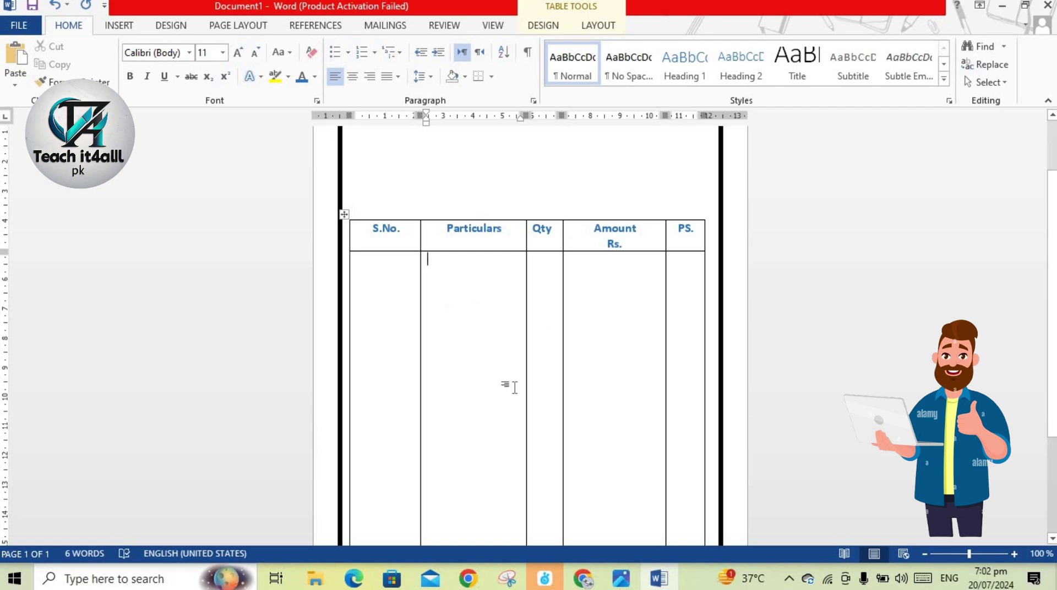
drag(1051, 235, 1053, 159)
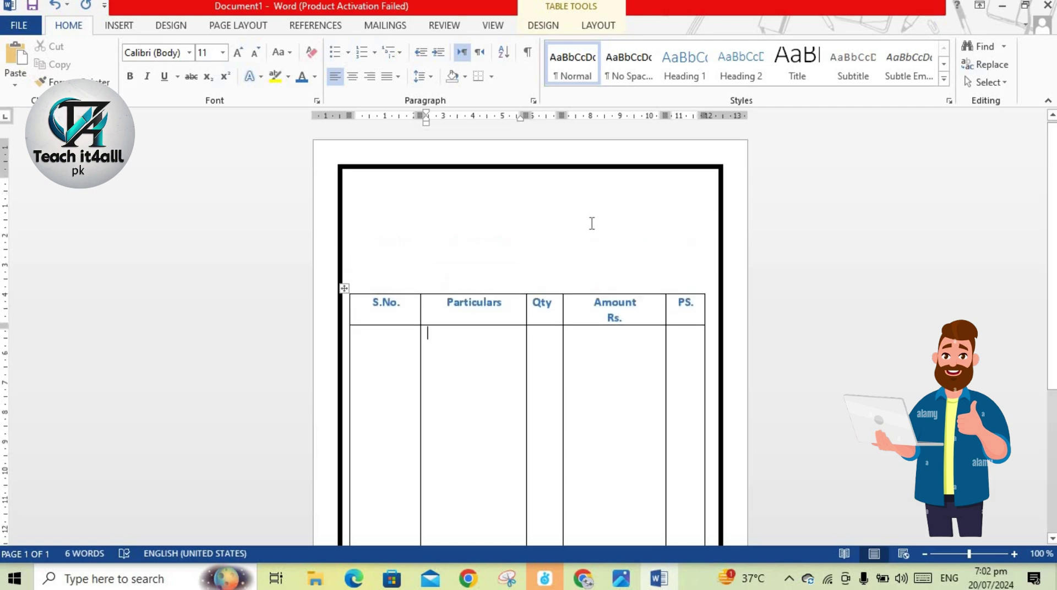
- Type 'Your Company Name' above the table, correcting the capital C and N
click(486, 190)
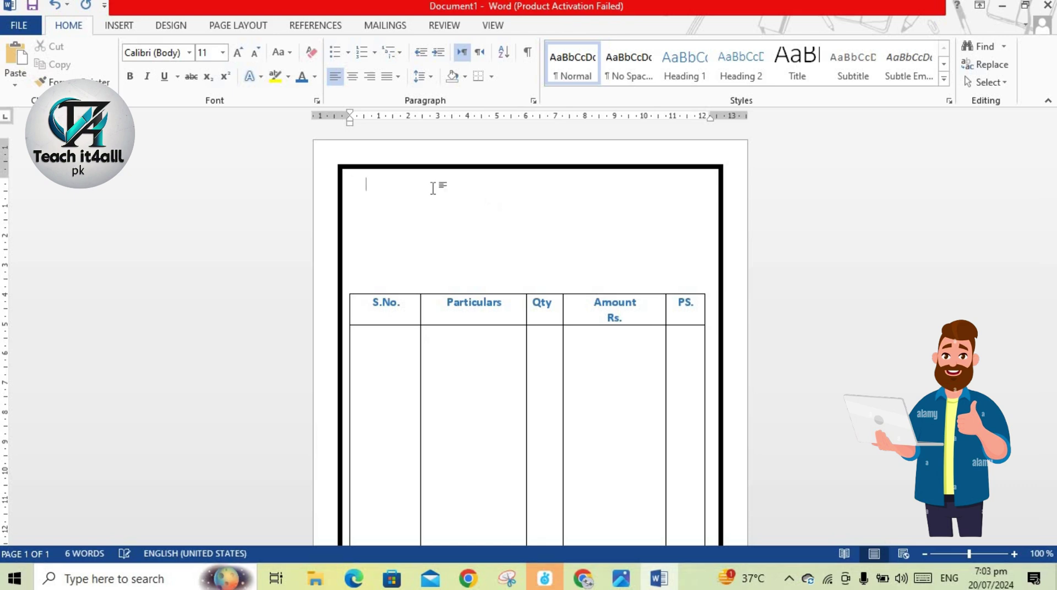
text(Y)
text(our c)
text(ompany name)
click(442, 183)
key(BackSpace)
text(N)
click(396, 183)
key(BackSpace)
text(C)
- Centre the title and make it bold, blue and 18 pt
drag(465, 183, 365, 183)
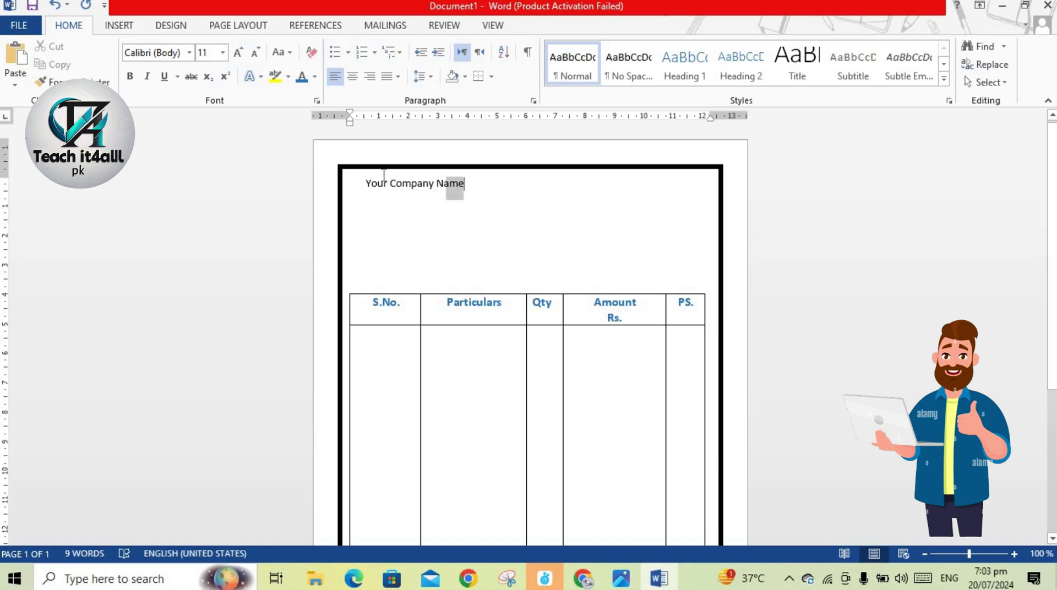
click(352, 76)
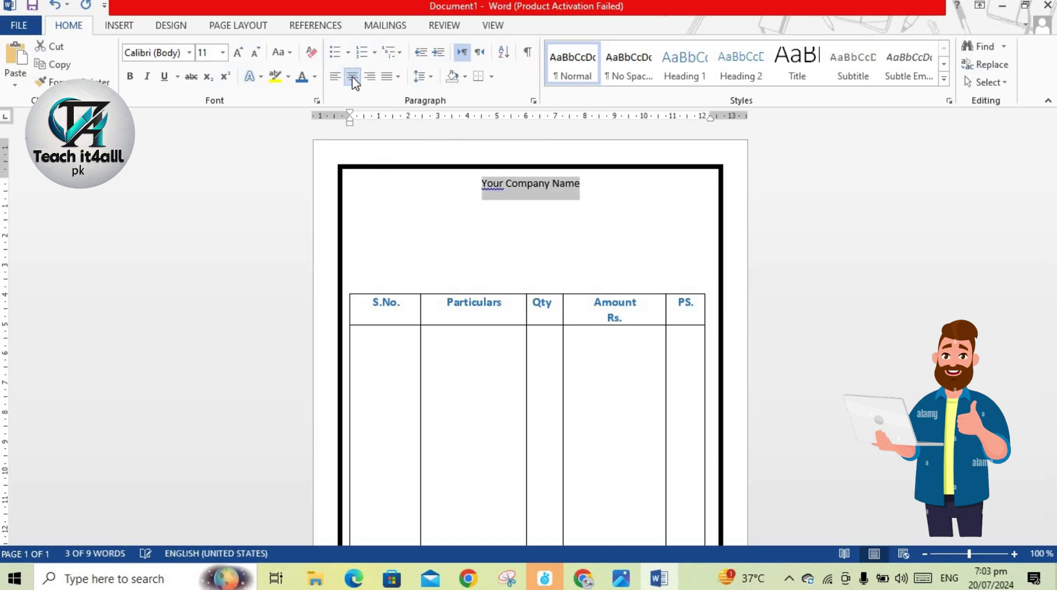
click(130, 77)
click(237, 53)
click(238, 53)
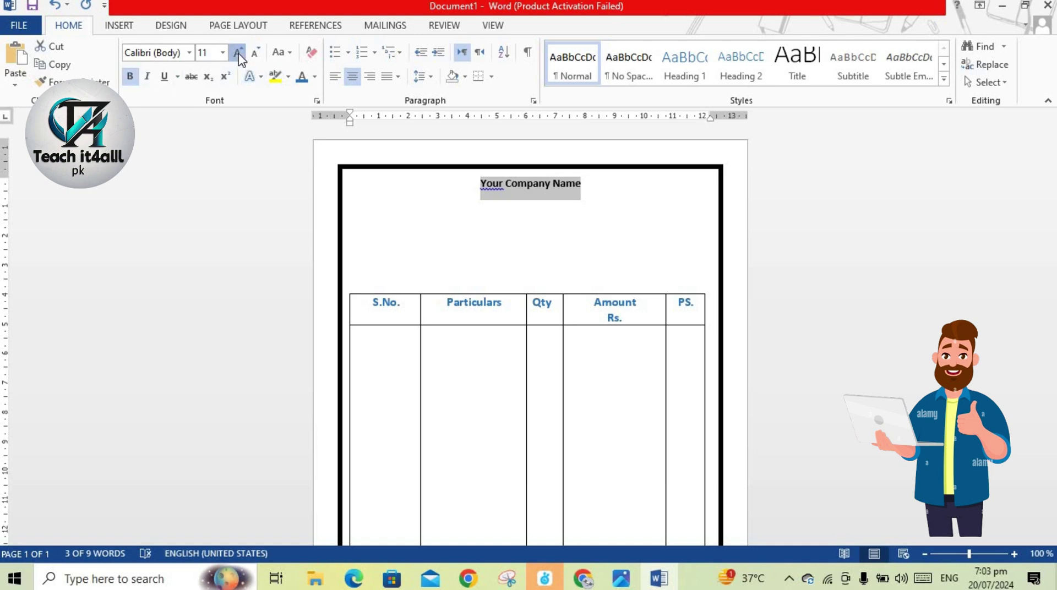
click(237, 53)
click(238, 53)
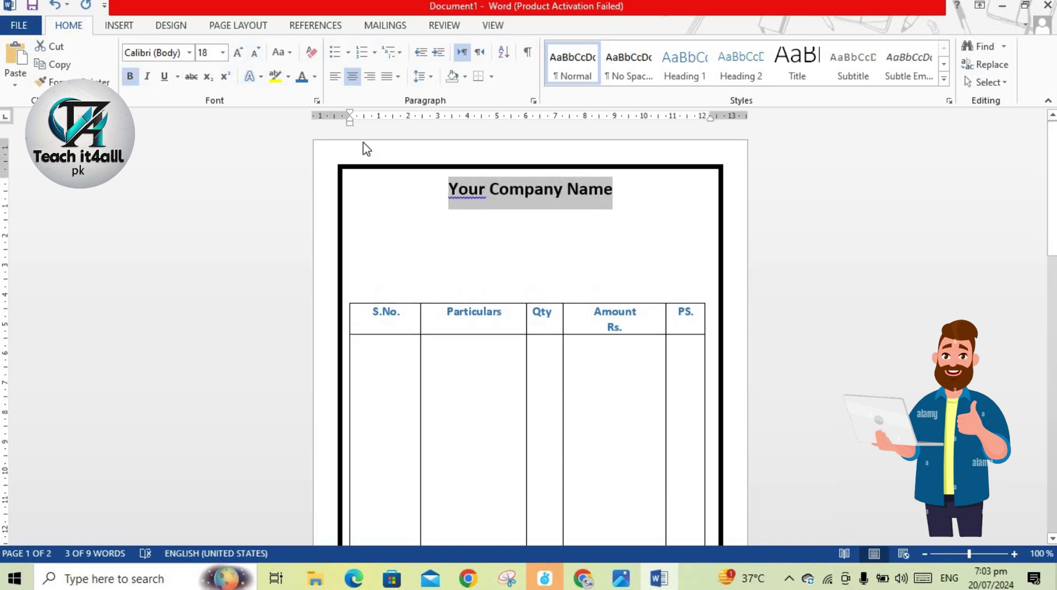
click(301, 80)
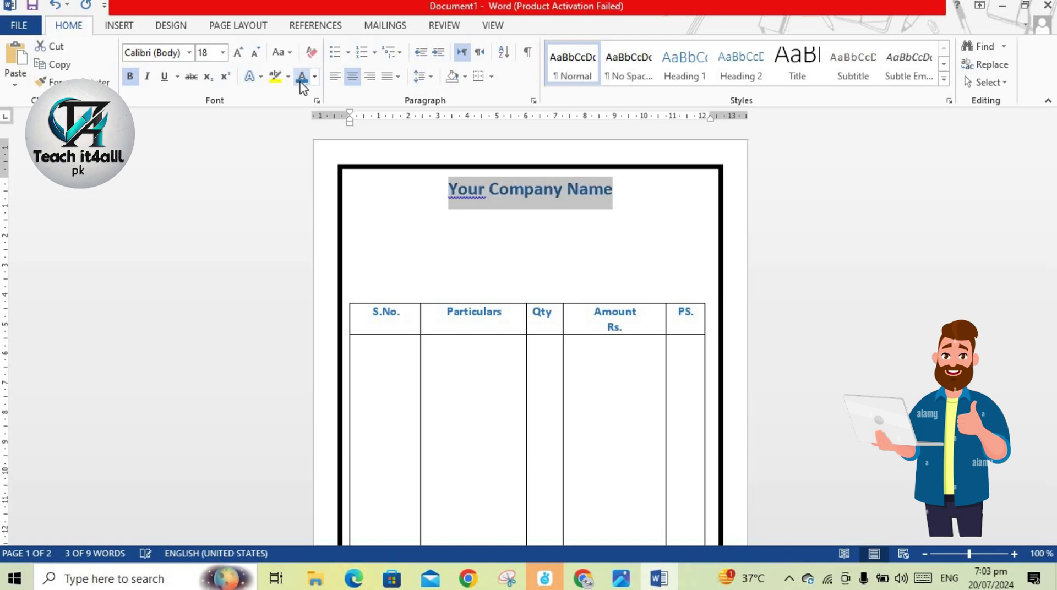
- Clear the spelling flag on 'Your' with Ignore Once
right_click(463, 190)
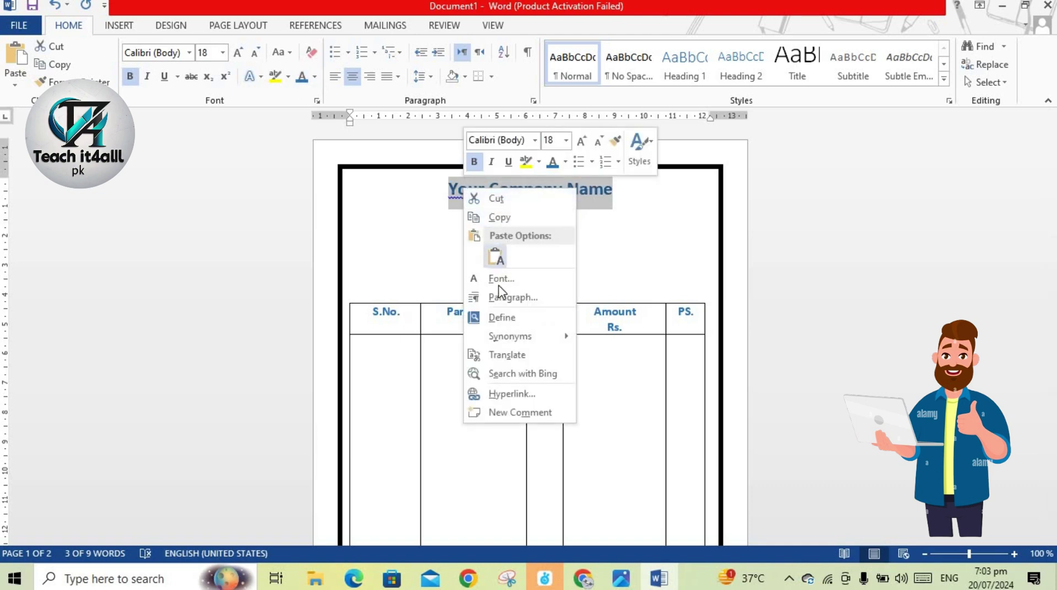
key(Escape)
right_click(460, 203)
key(Escape)
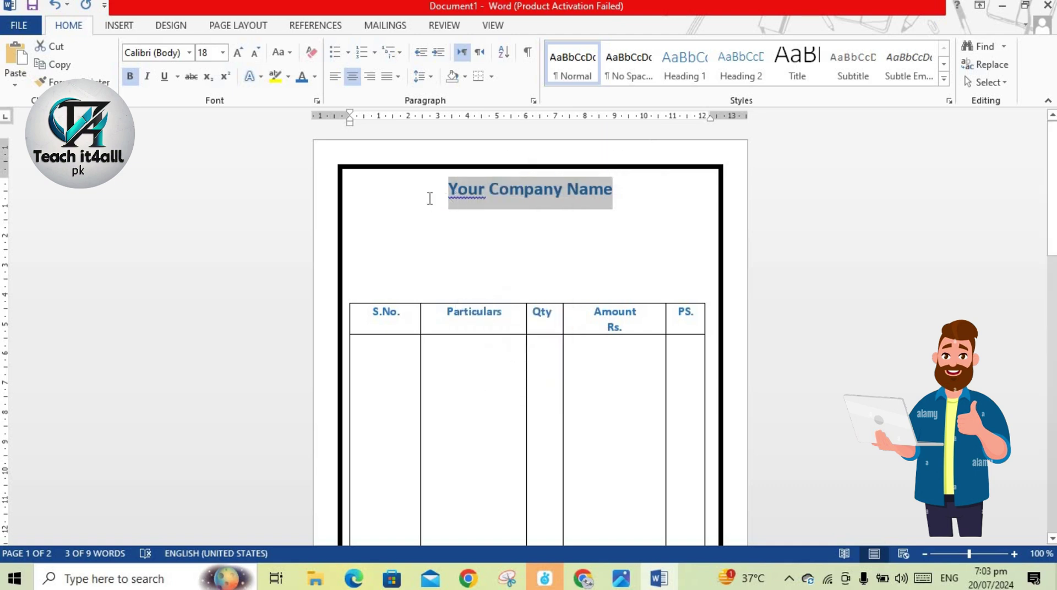
double_click(429, 196)
right_click(467, 192)
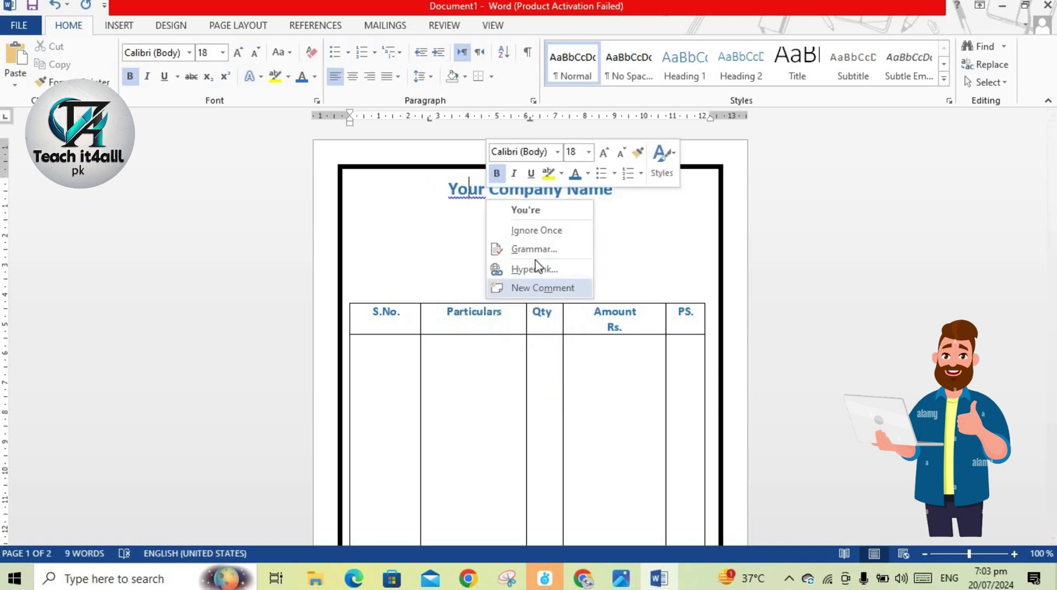
click(532, 231)
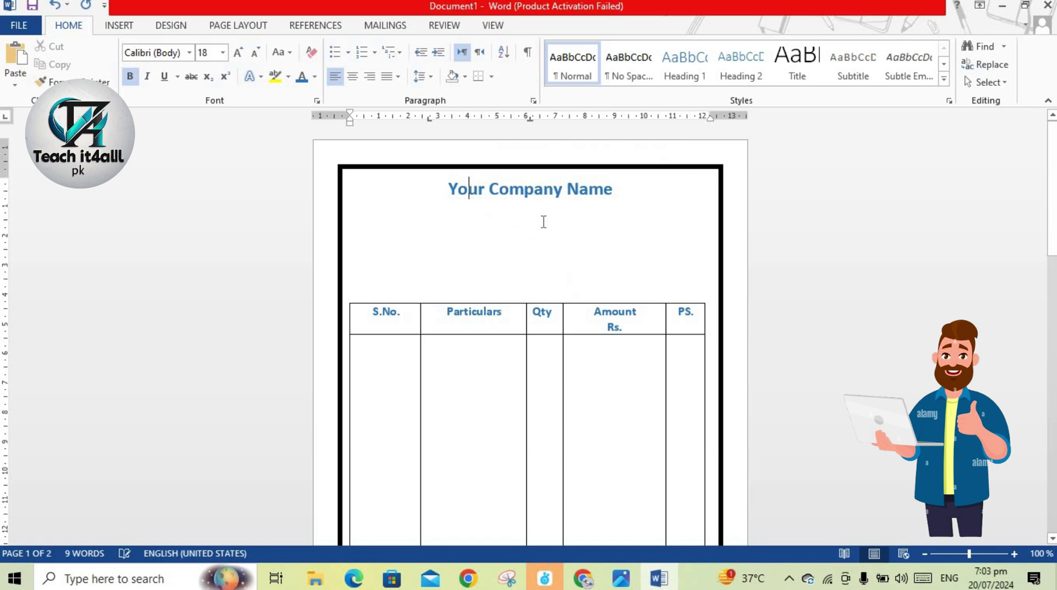
click(617, 188)
- Type an address line followed by a row of dashes below the title
key(Return)
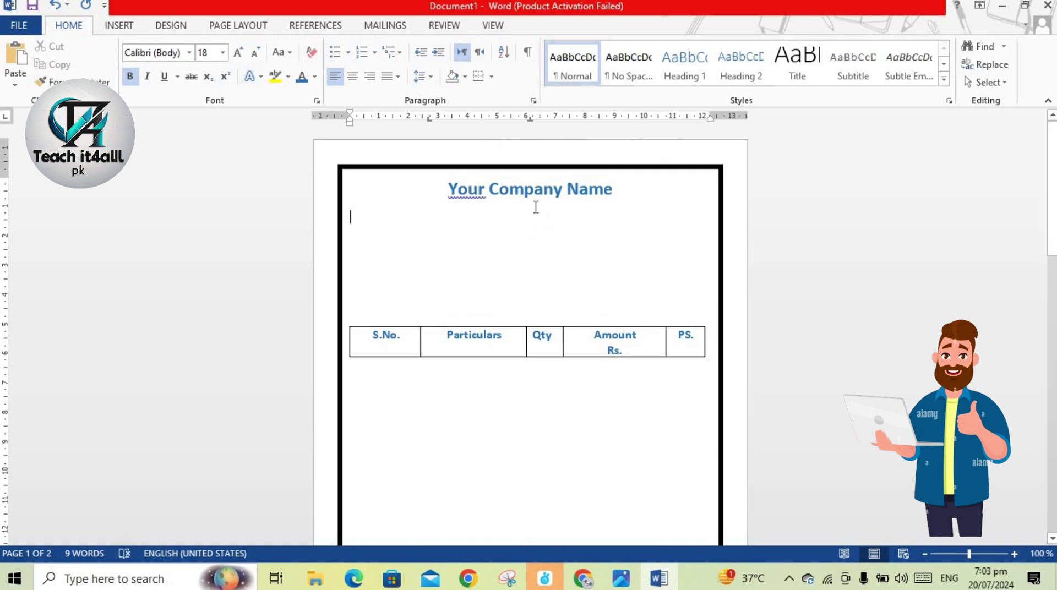
text(A)
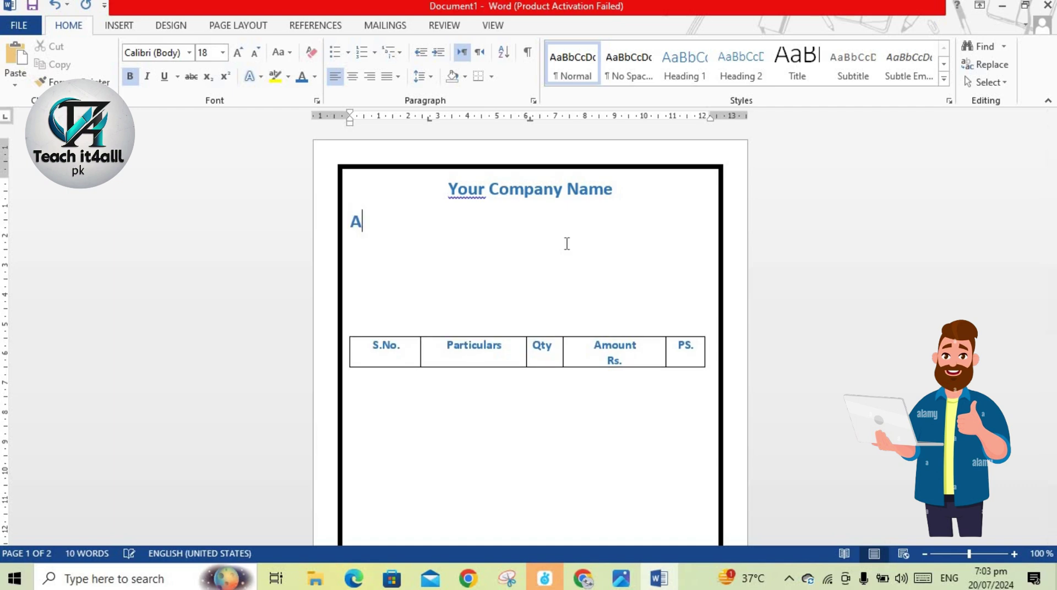
text(r)
key(BackSpace)
key(BackSpace)
text(dress)
text(-)
text(--------------------------)
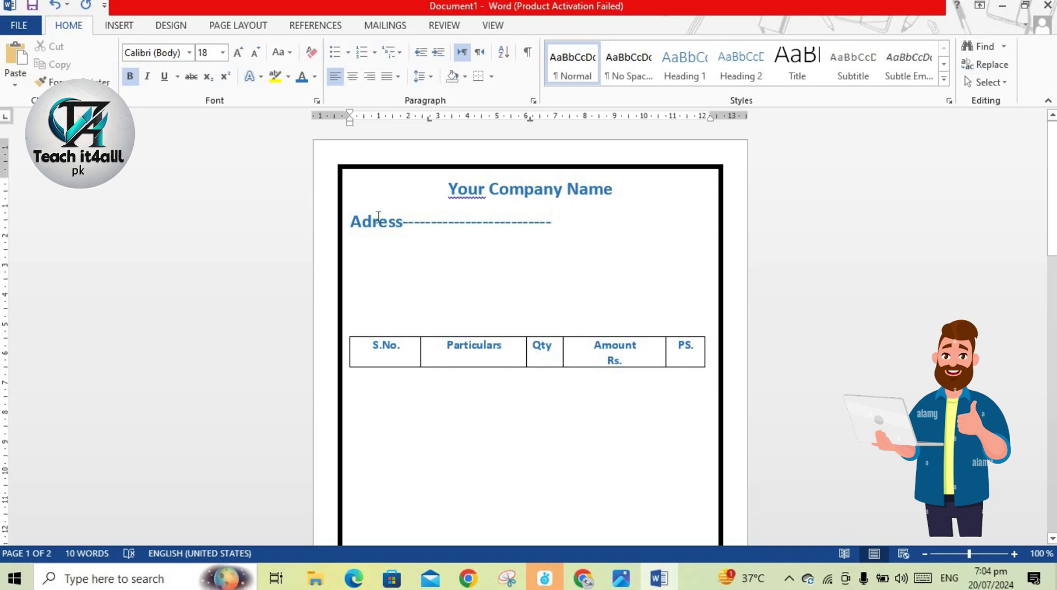
- Centre the address line on the page and reselect it
drag(350, 221, 504, 223)
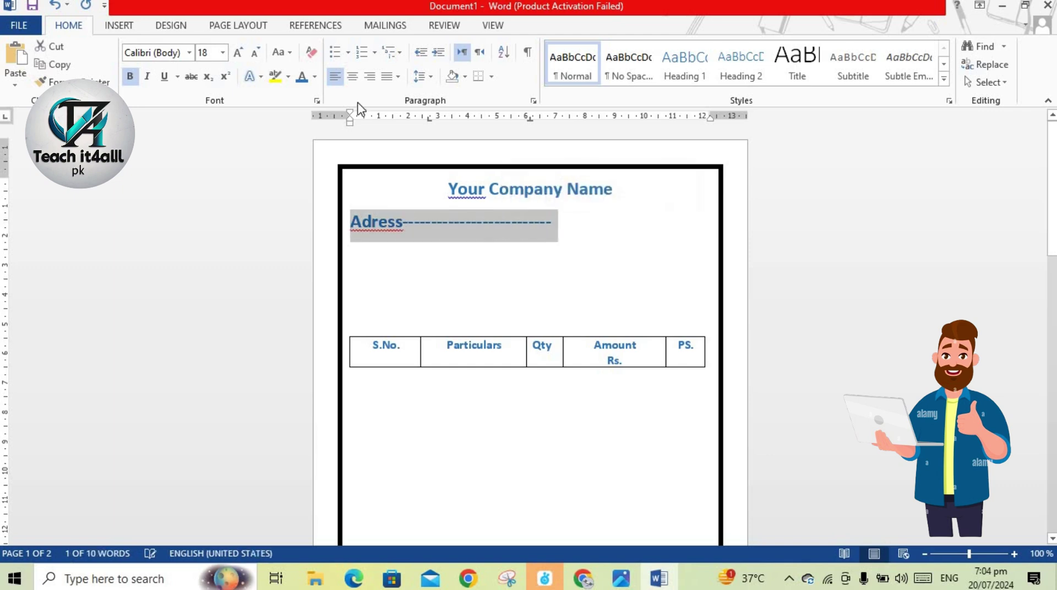
click(353, 78)
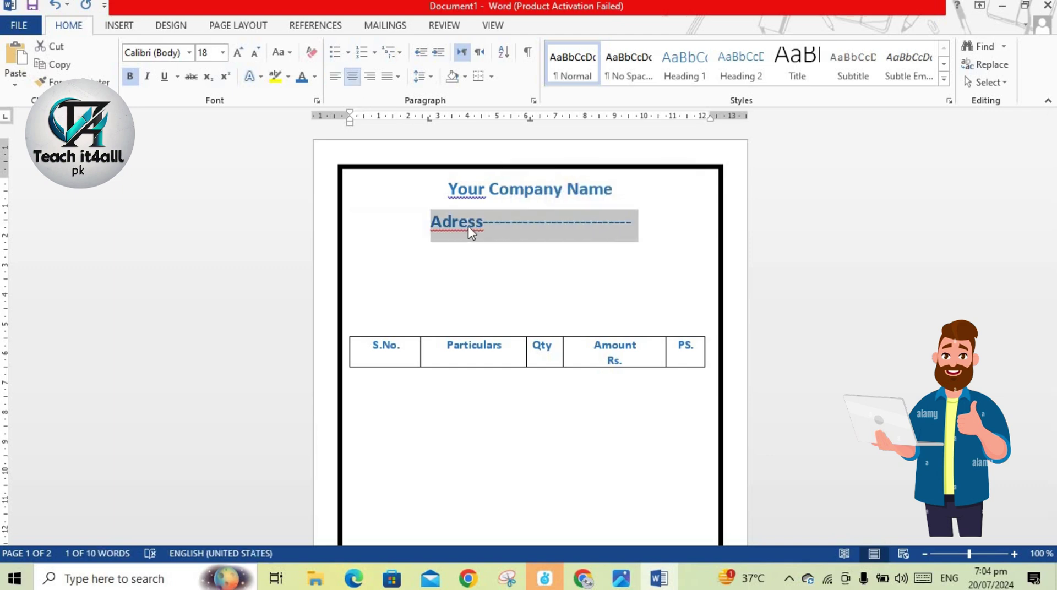
click(451, 248)
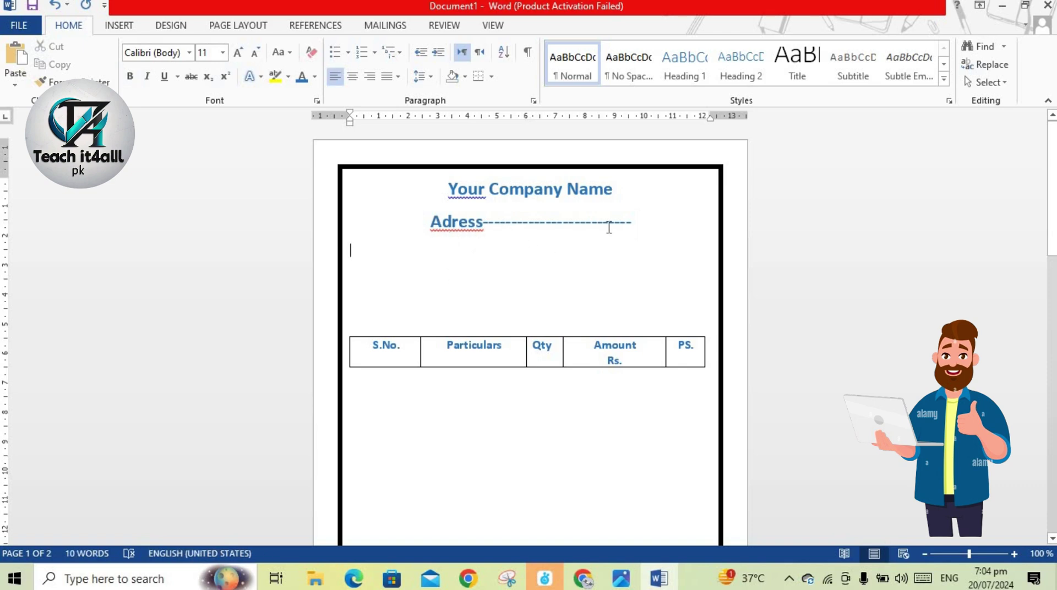
drag(634, 223, 432, 229)
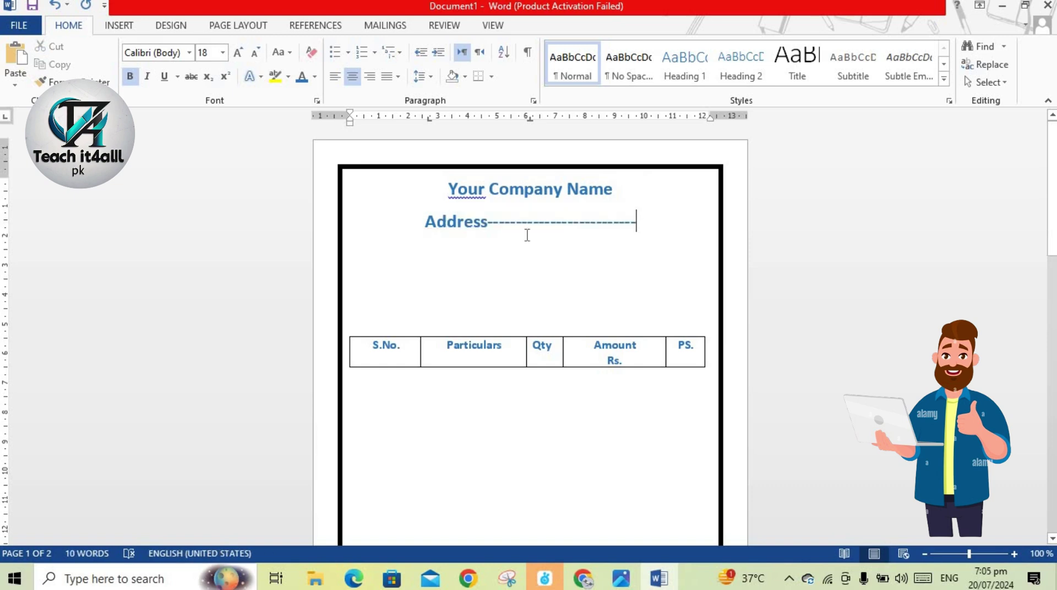
- Shrink the Address line to 14 pt and reapply bold
shift+click(440, 234)
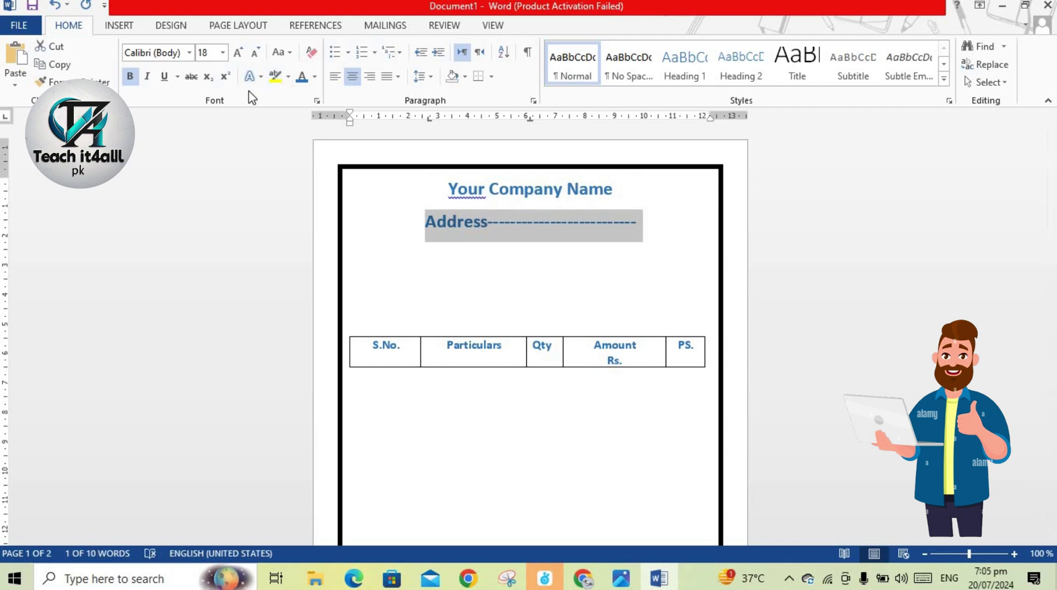
click(131, 77)
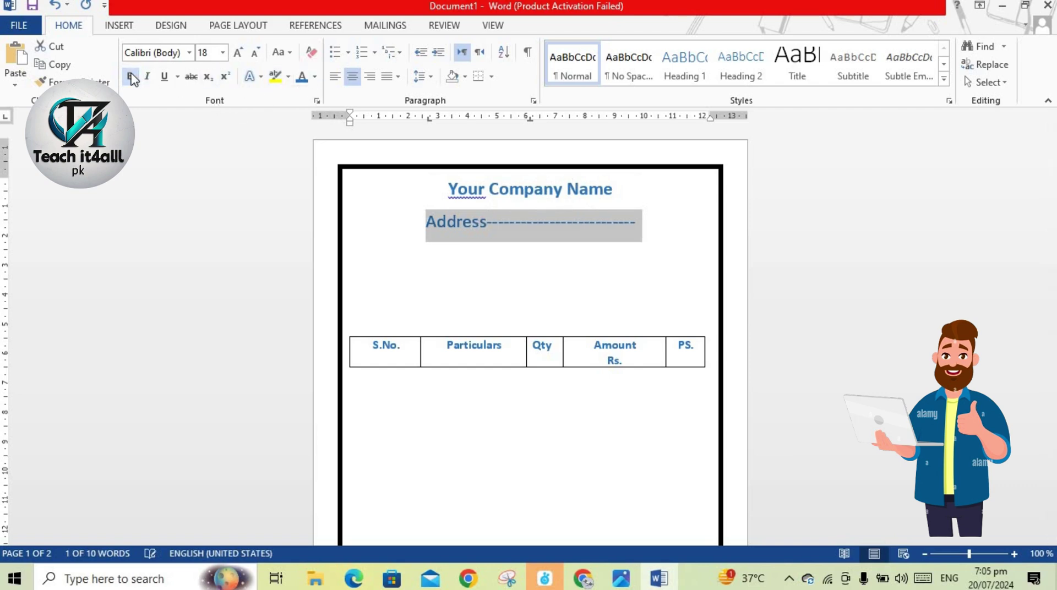
click(256, 55)
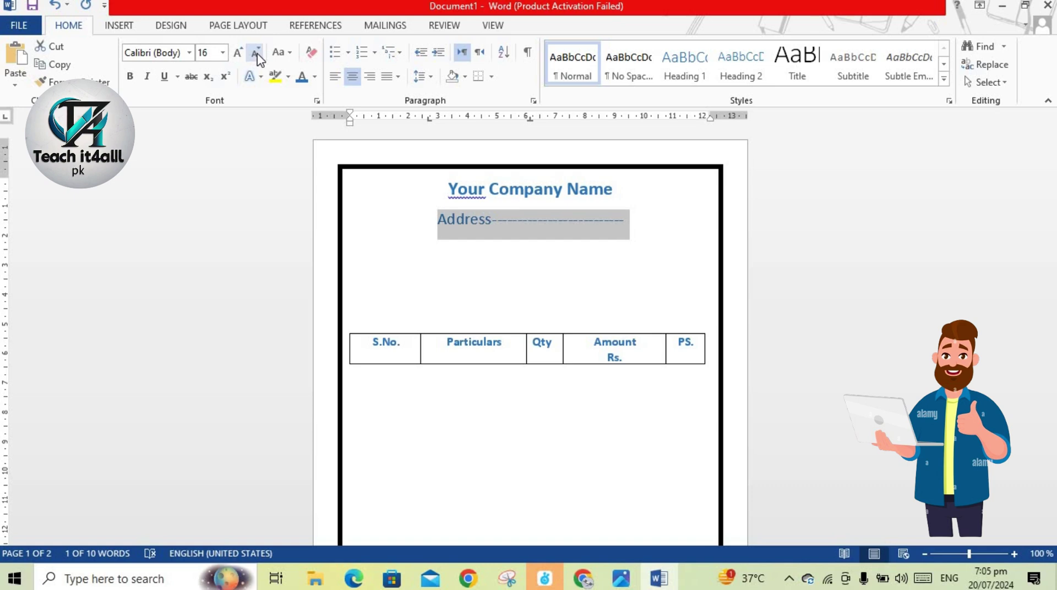
click(256, 55)
click(555, 249)
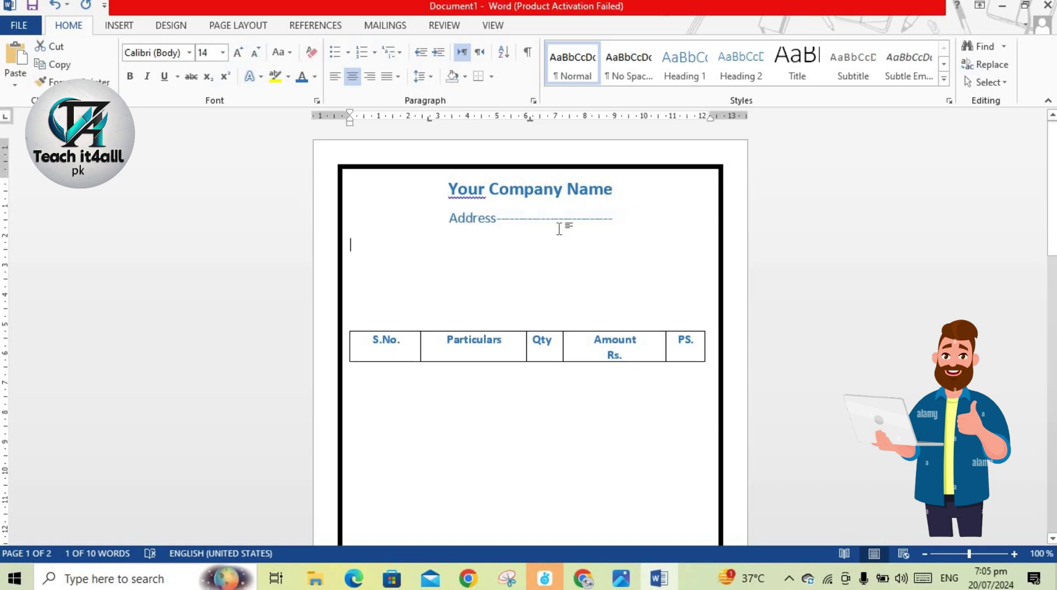
double_click(611, 219)
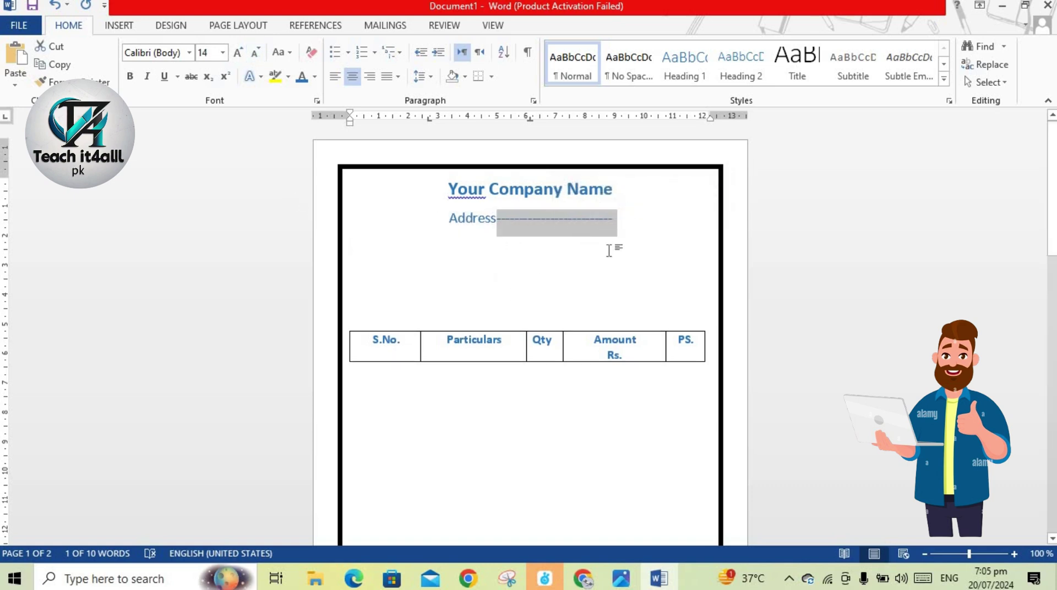
click(609, 251)
drag(619, 220, 467, 237)
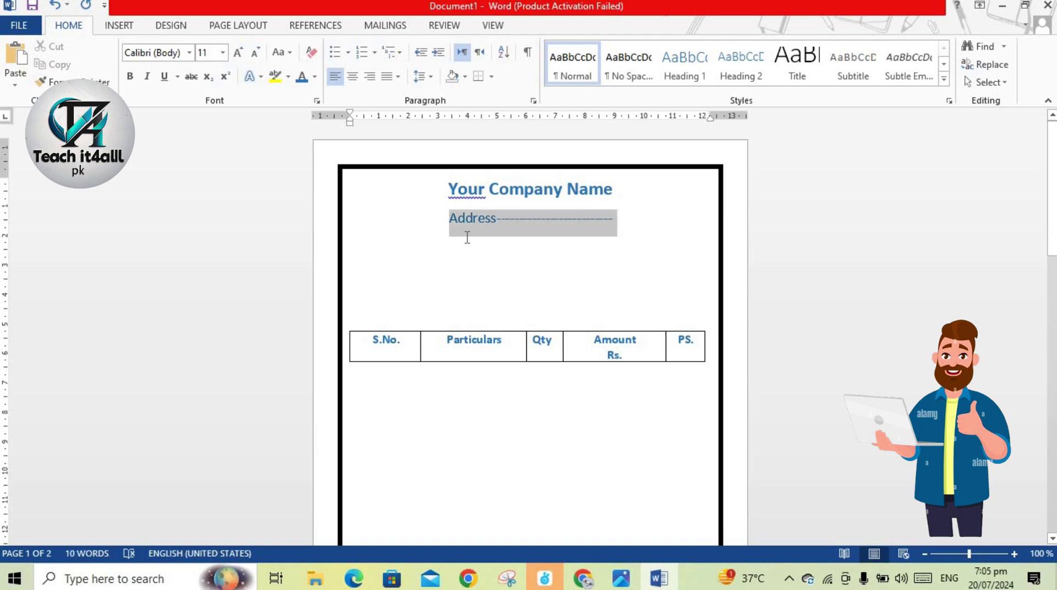
click(130, 76)
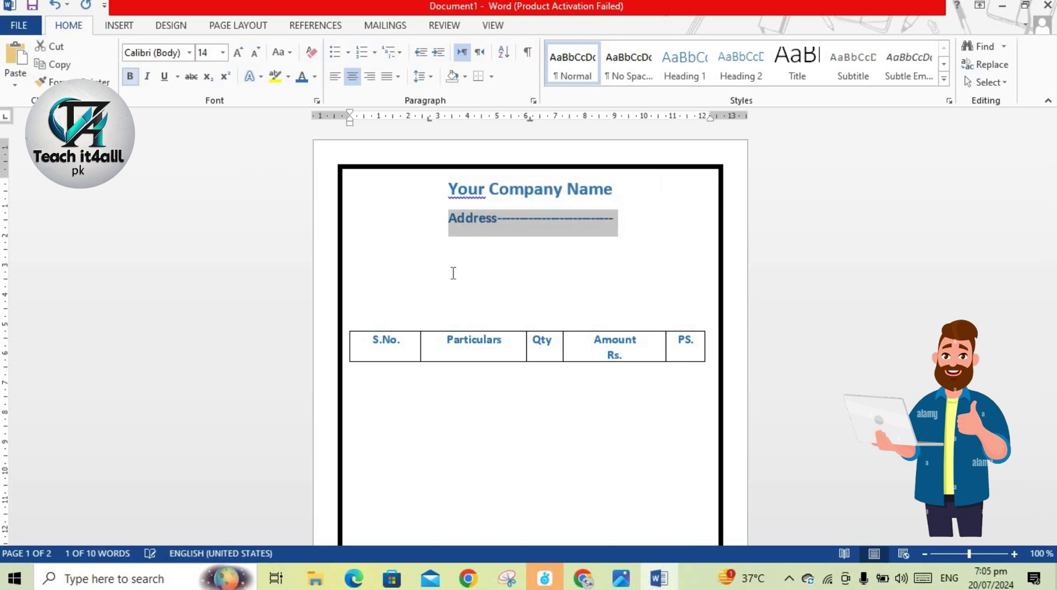
click(520, 264)
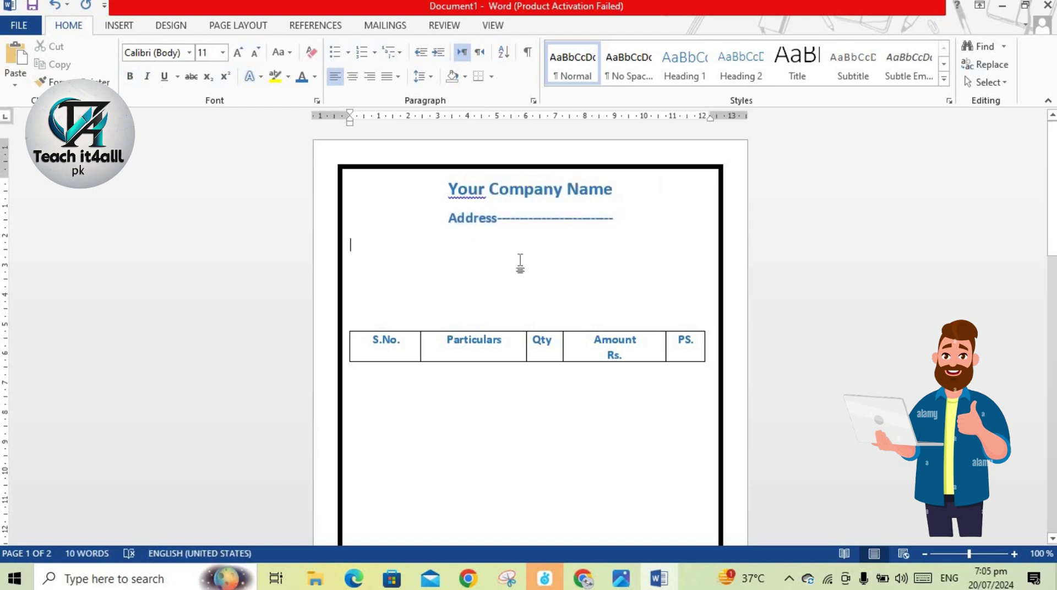
- Ignore the spelling flag on 'Your' and start a new line below Address
right_click(473, 197)
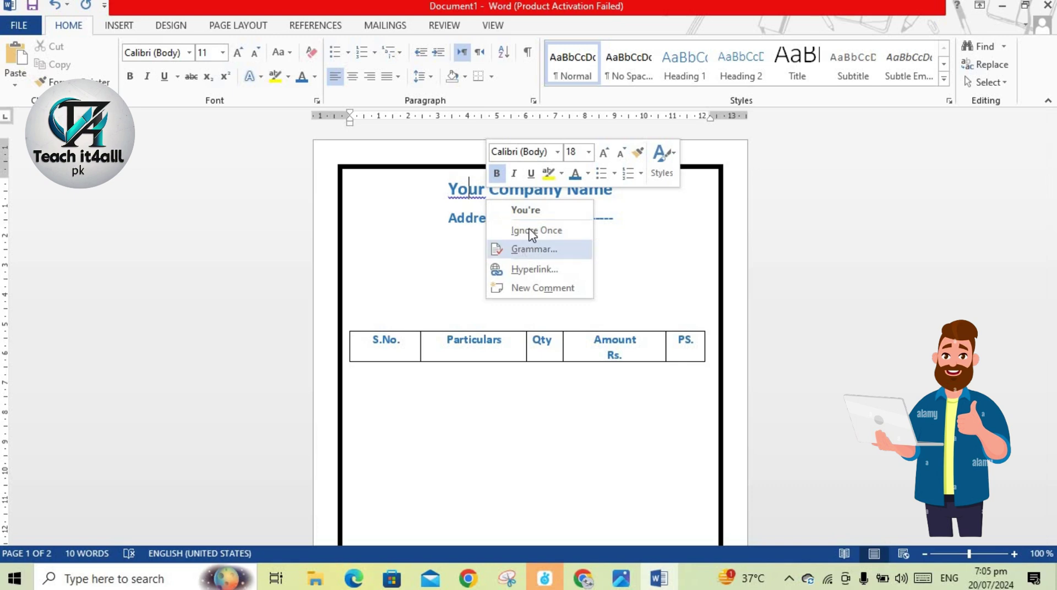
click(531, 230)
key(Return)
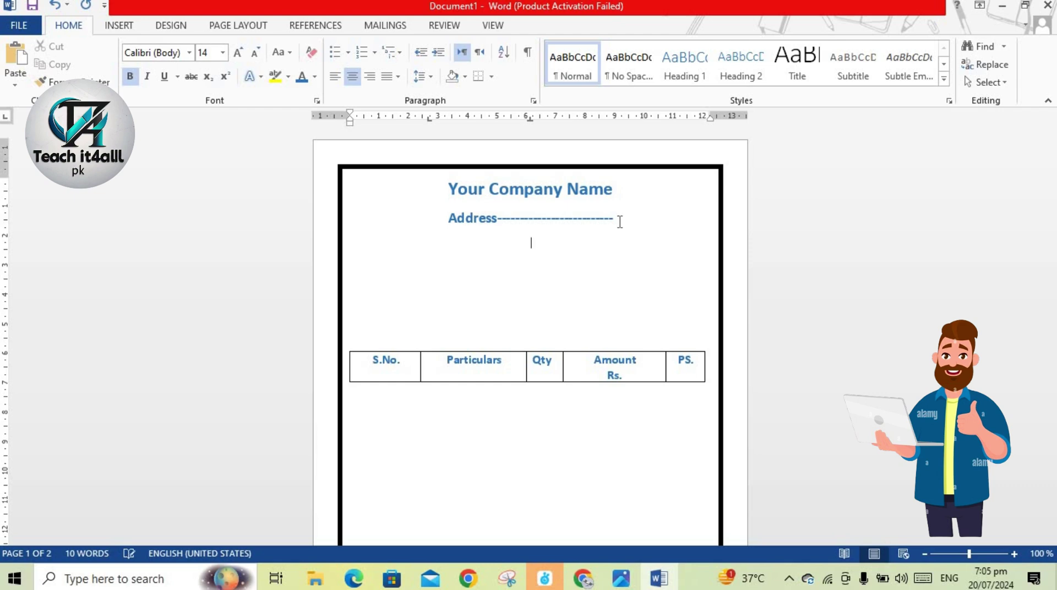
- Type 'Mobile:' followed by the phone number on the new line
text(Mob)
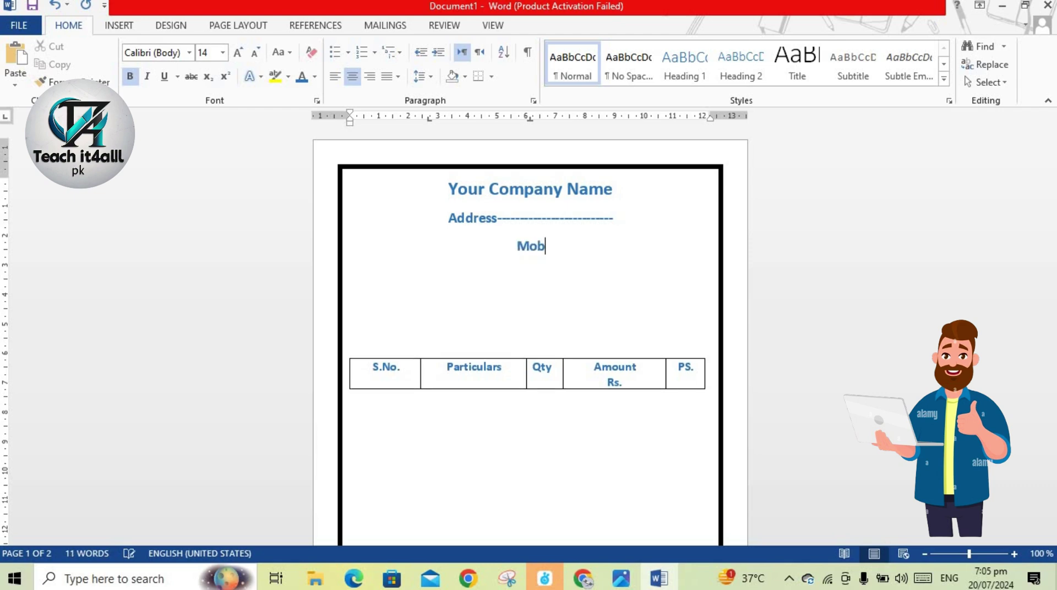
text(ile)
text(0)
key(BackSpace)
text(:)
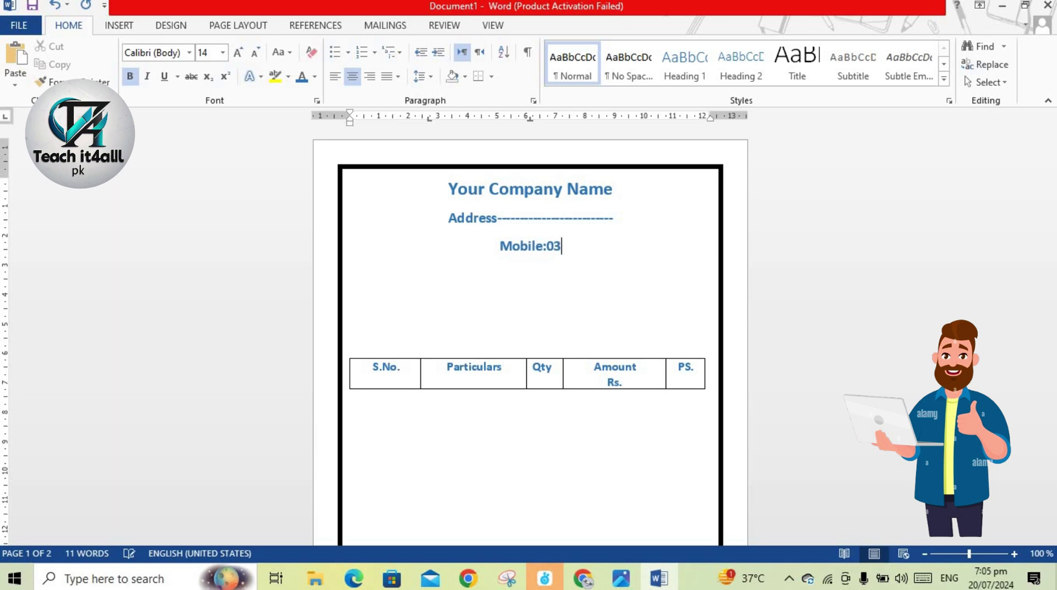
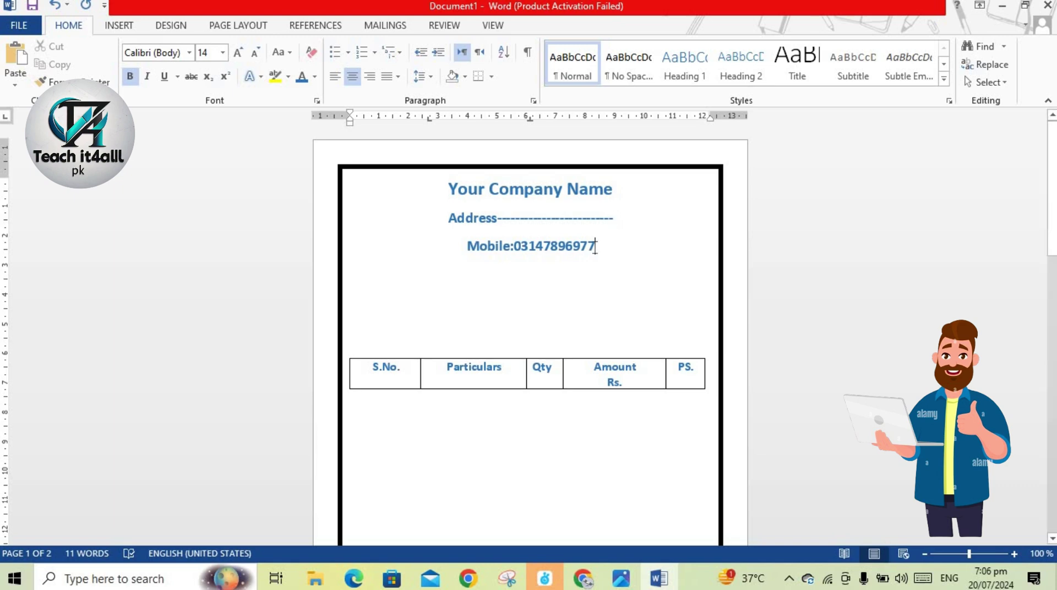
- Shrink the Mobile line to 12 pt
mouse_move(596, 245)
mouse_down()
mouse_move(483, 237)
mouse_move(466, 247)
mouse_up()
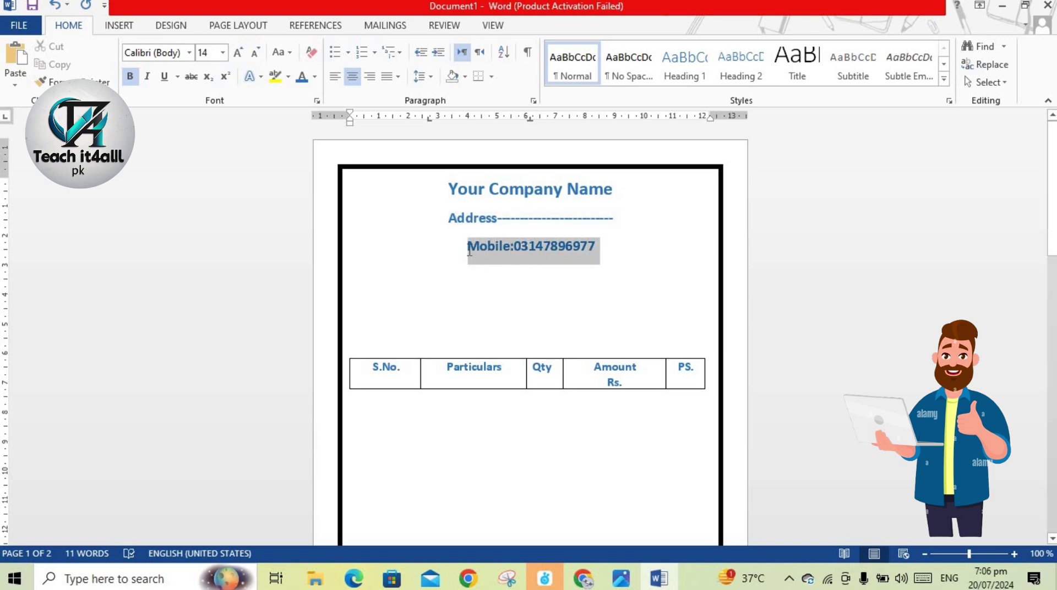
click(255, 53)
click(613, 256)
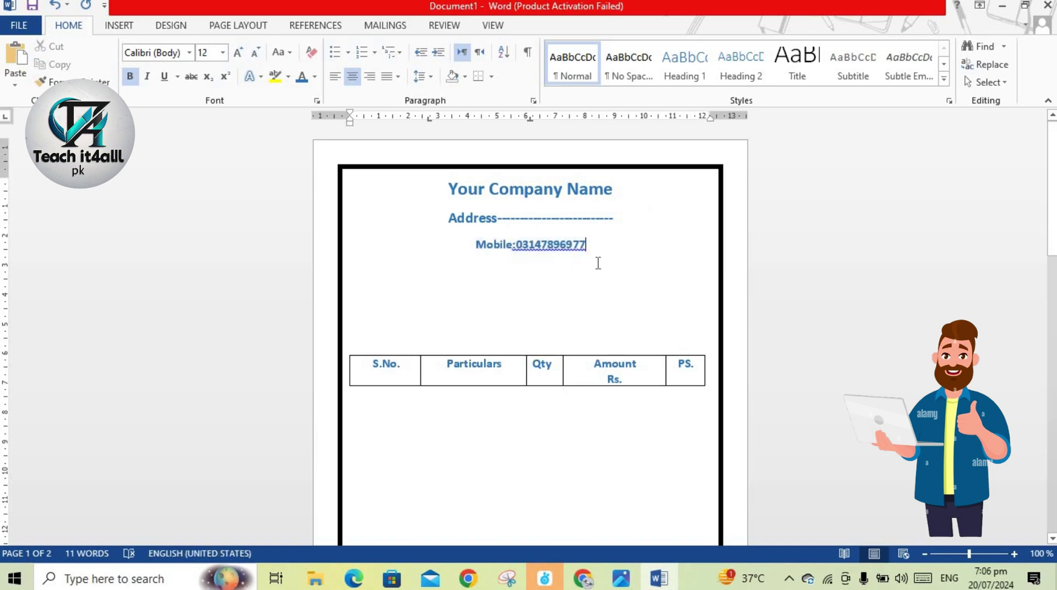
mouse_move(590, 373)
click(513, 274)
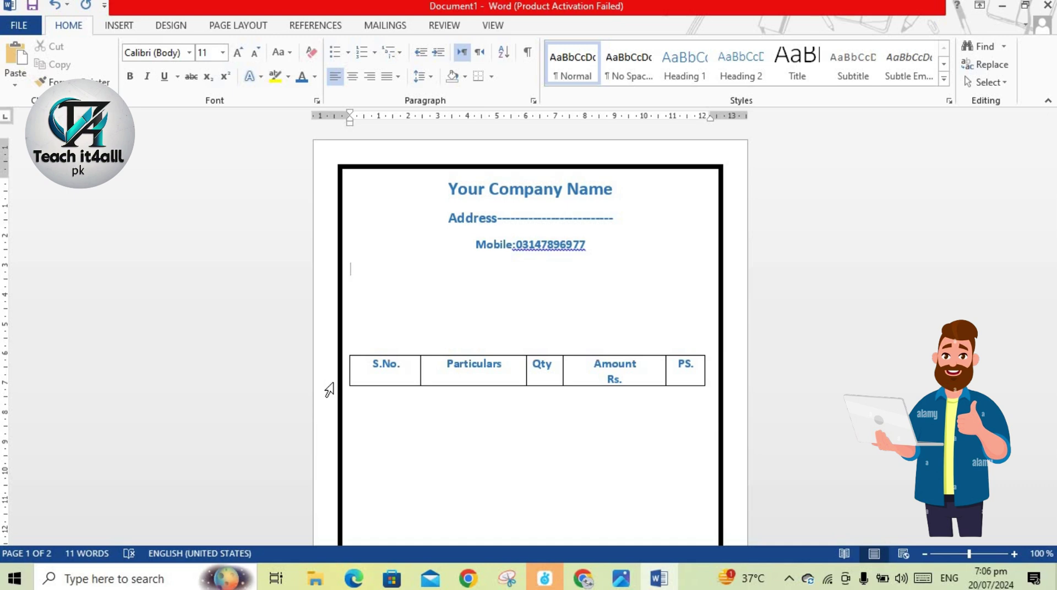
click(435, 253)
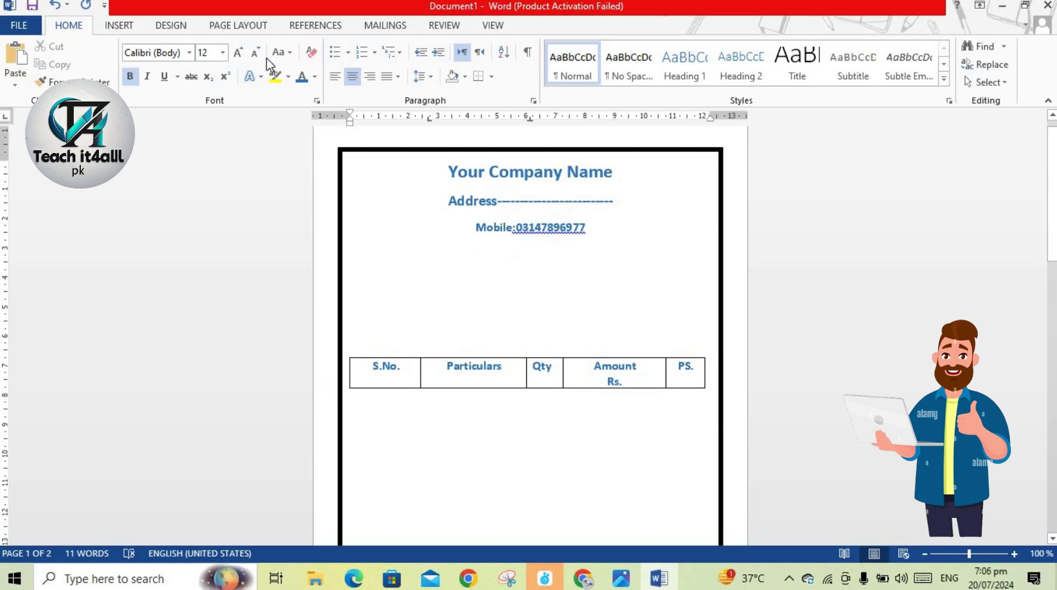
- Draw a straight line across the page just below the Mobile line
click(122, 26)
click(210, 65)
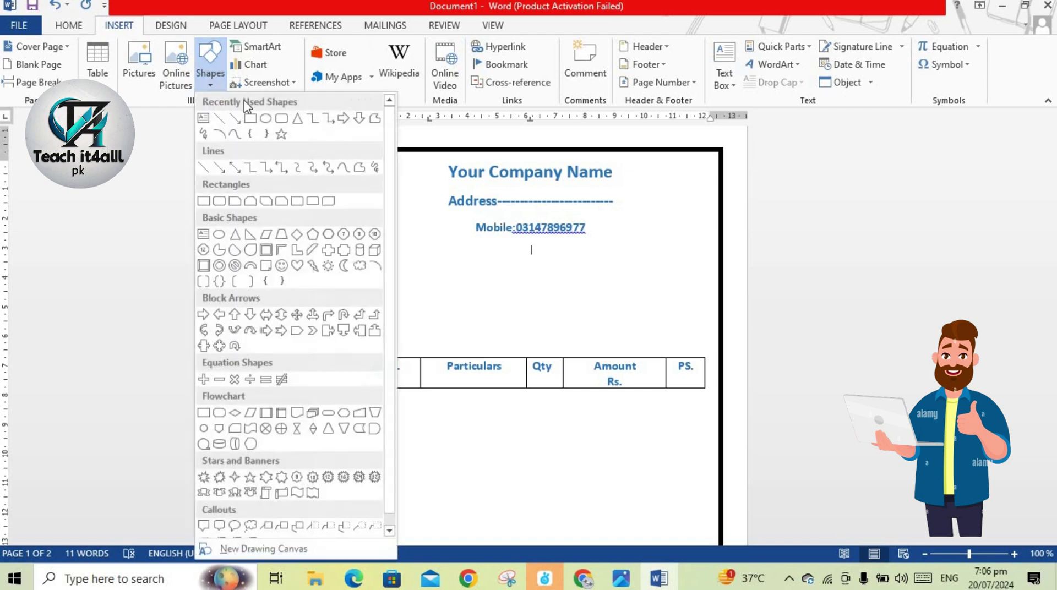
click(220, 117)
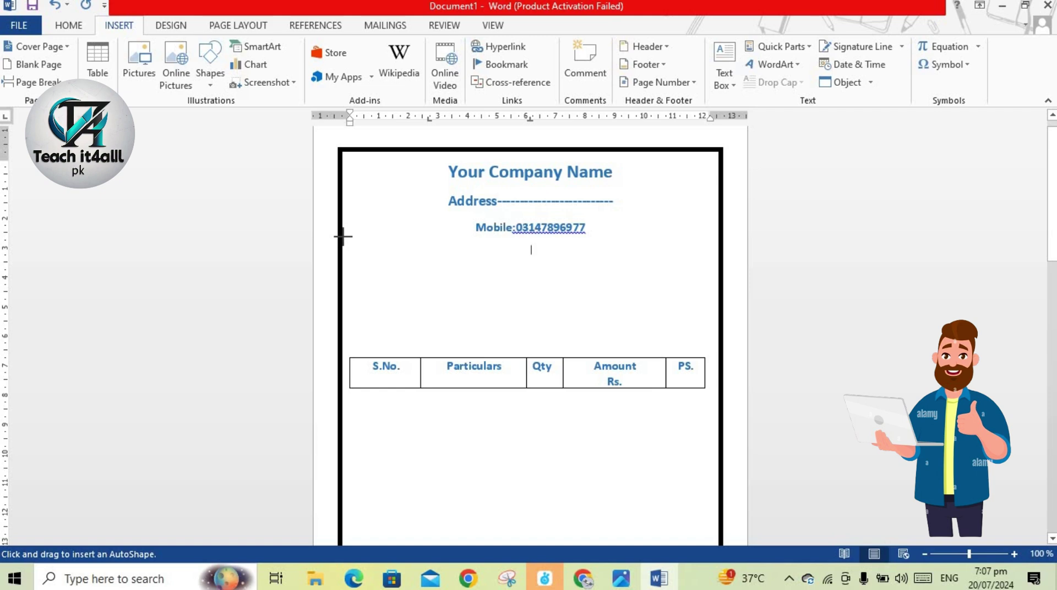
drag(342, 236, 716, 242)
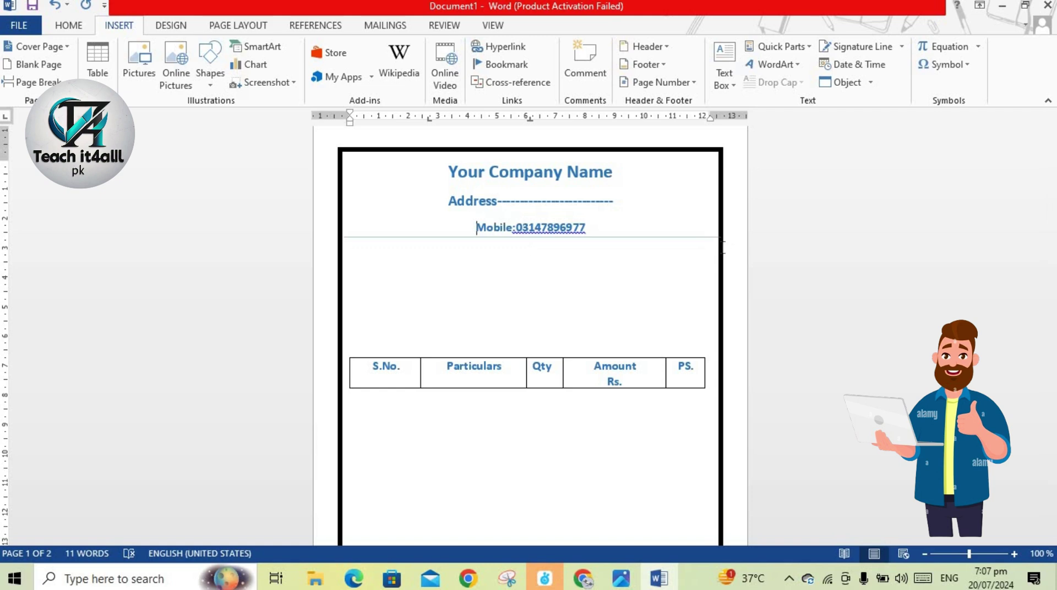
drag(716, 242, 721, 237)
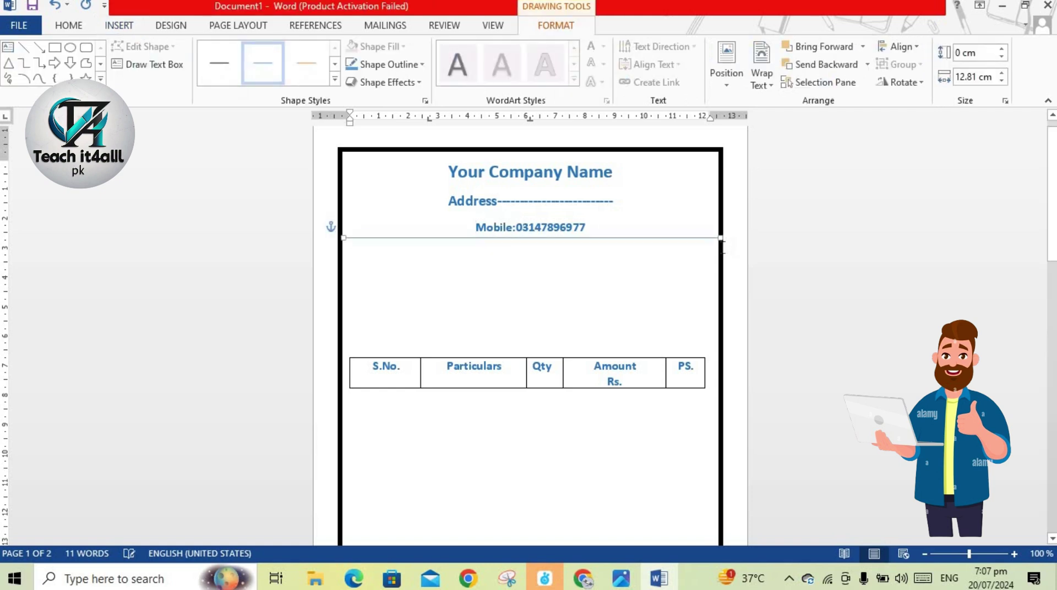
key(Down)
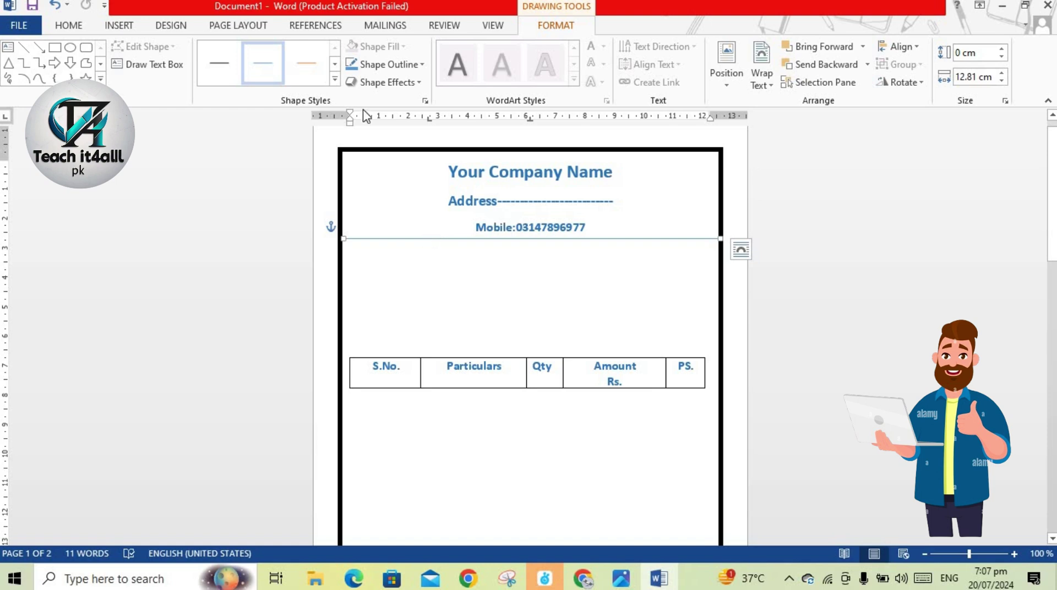
- Give the line a blue shape style and a heavier outline weight
click(335, 79)
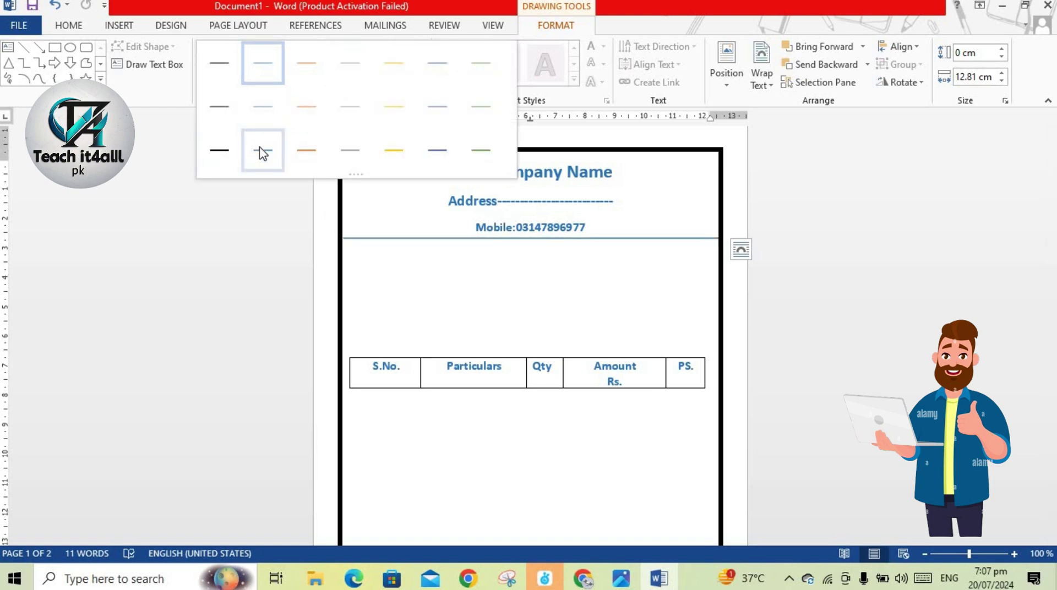
click(436, 150)
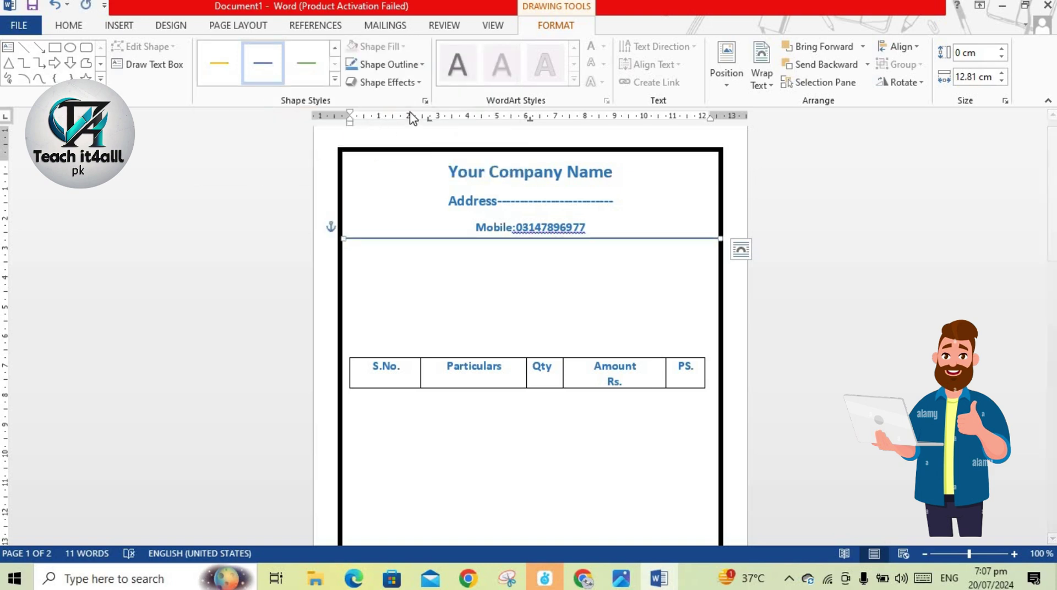
click(418, 64)
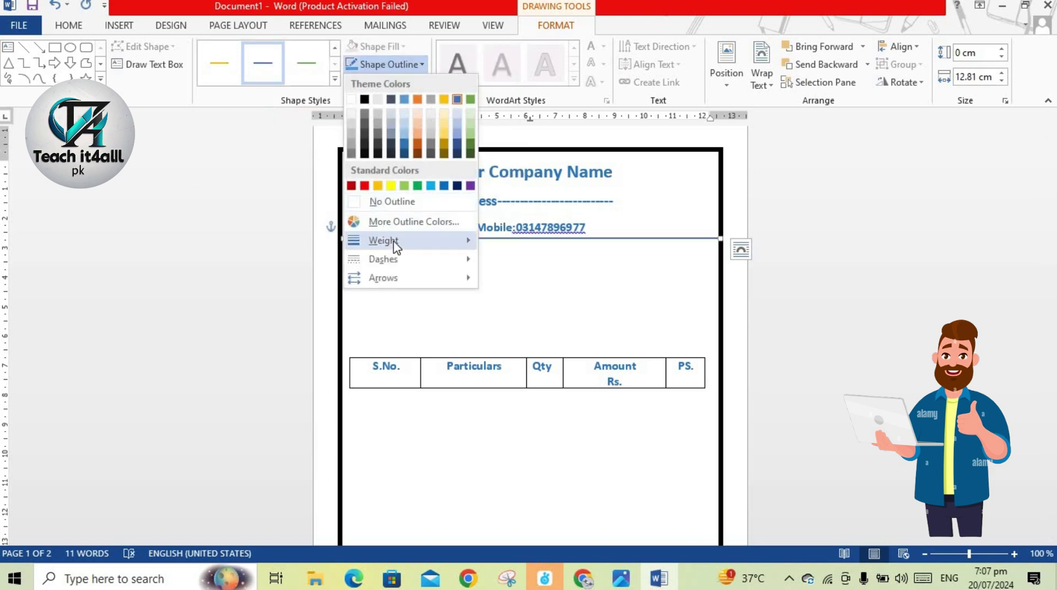
mouse_move(388, 240)
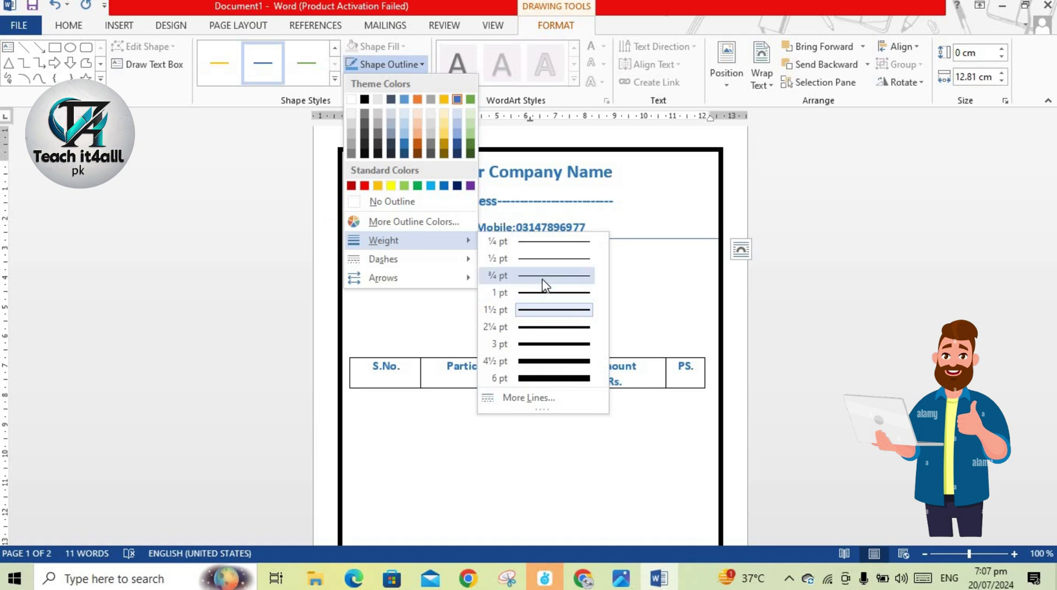
click(541, 320)
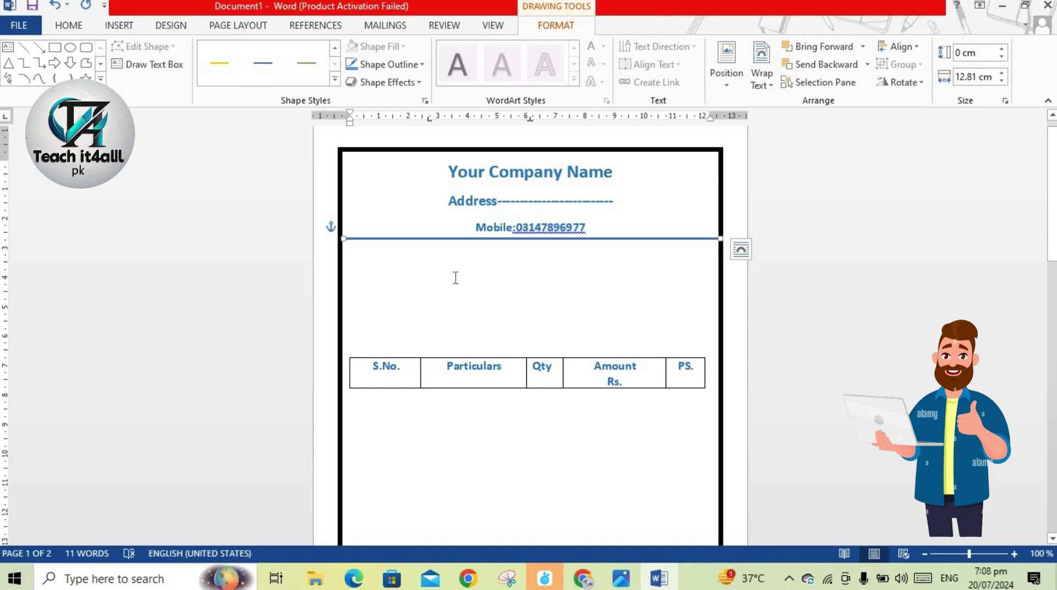
click(364, 258)
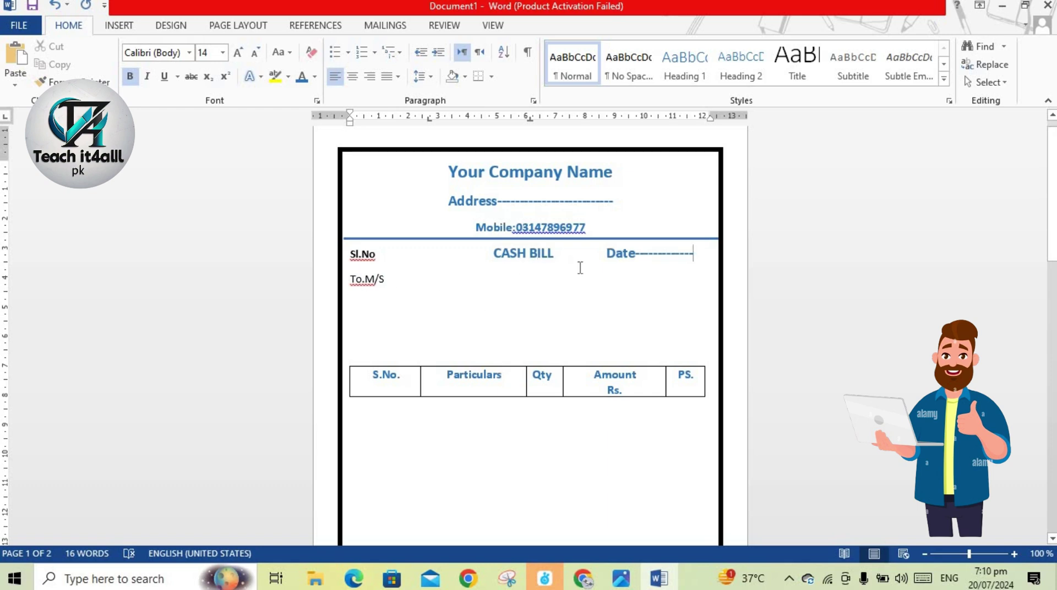
- Select the Sl.No, CASH BILL, Date and To.M/S lines
drag(350, 254, 383, 282)
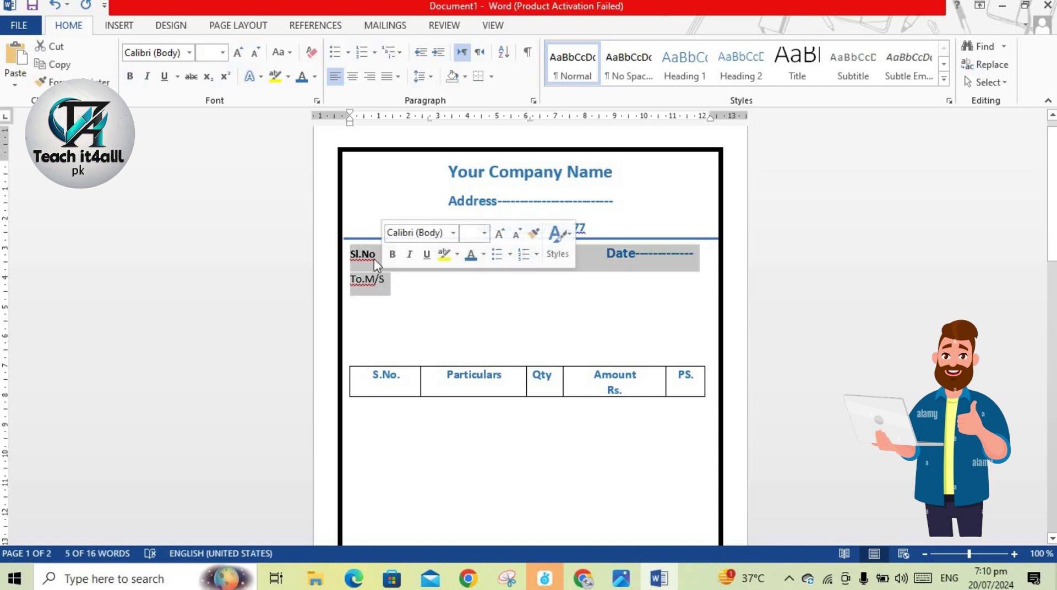
- Colour the selected lines blue and keep them bold
click(471, 255)
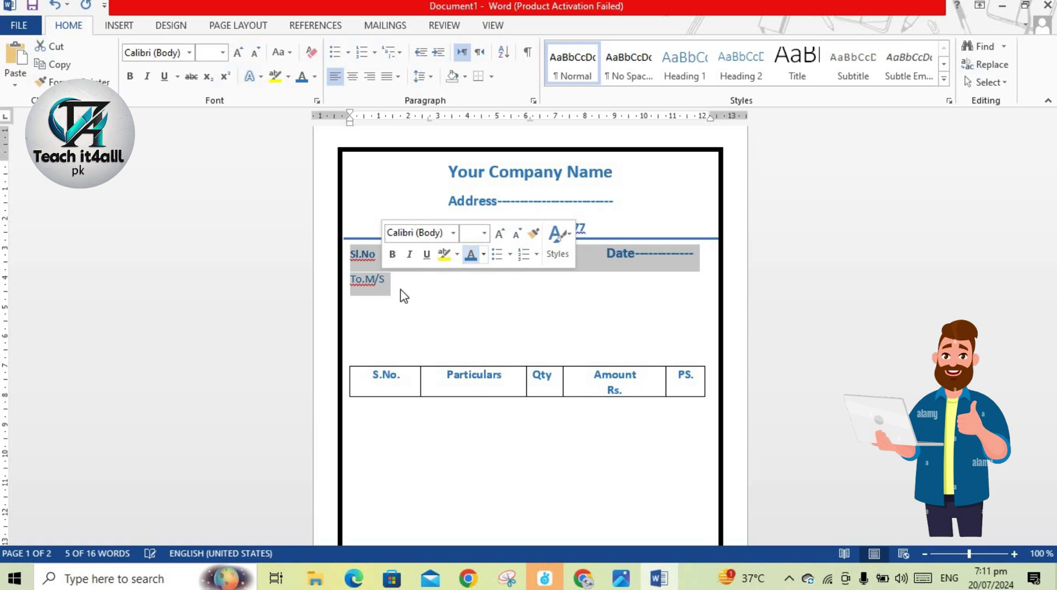
click(131, 77)
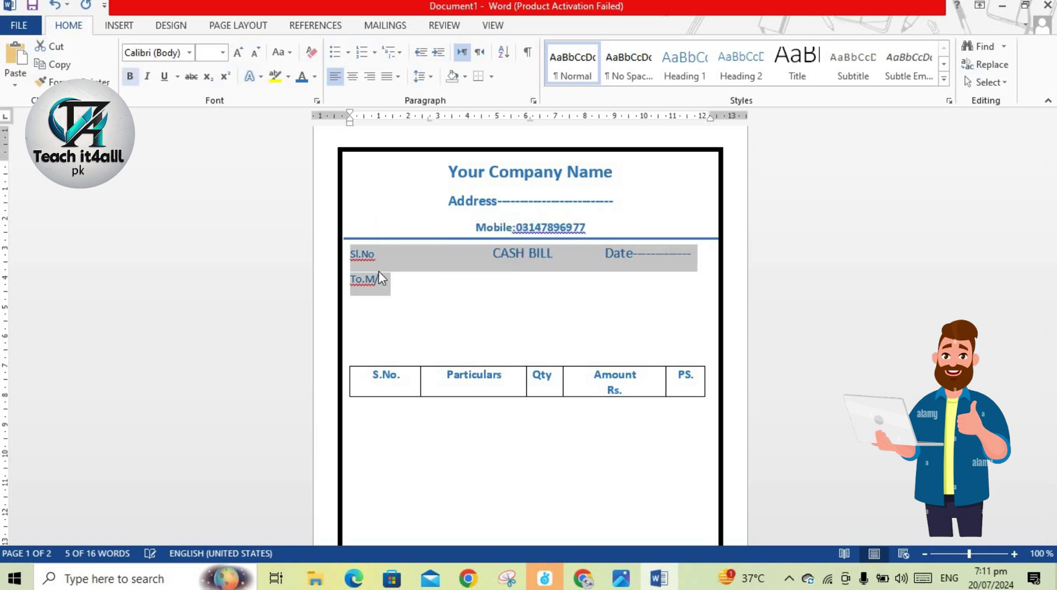
click(130, 77)
click(422, 288)
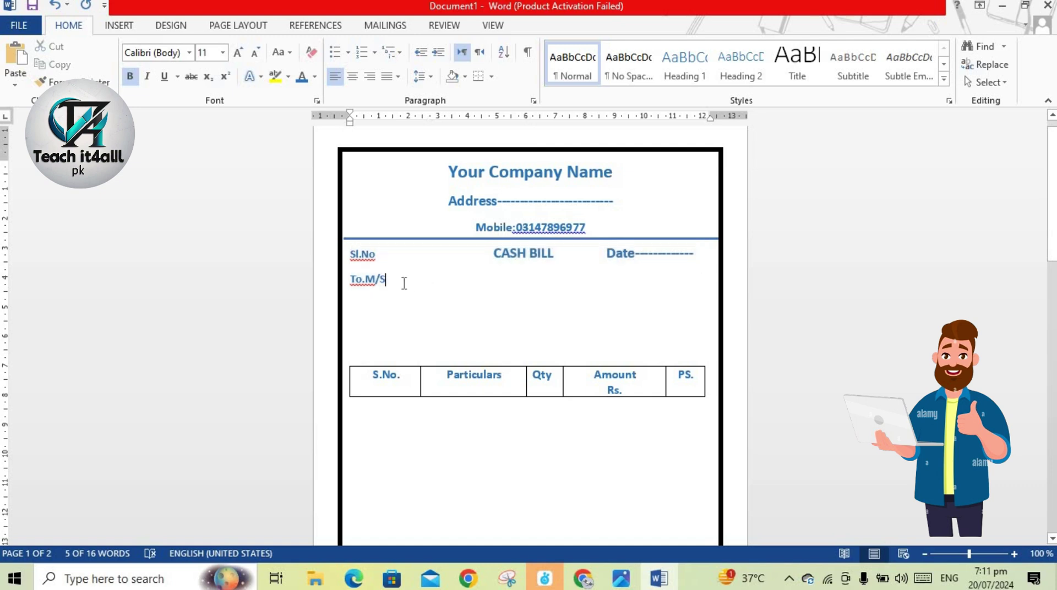
- Have the spell checker ignore all occurrences of To.M/S and Sl.No
right_click(364, 279)
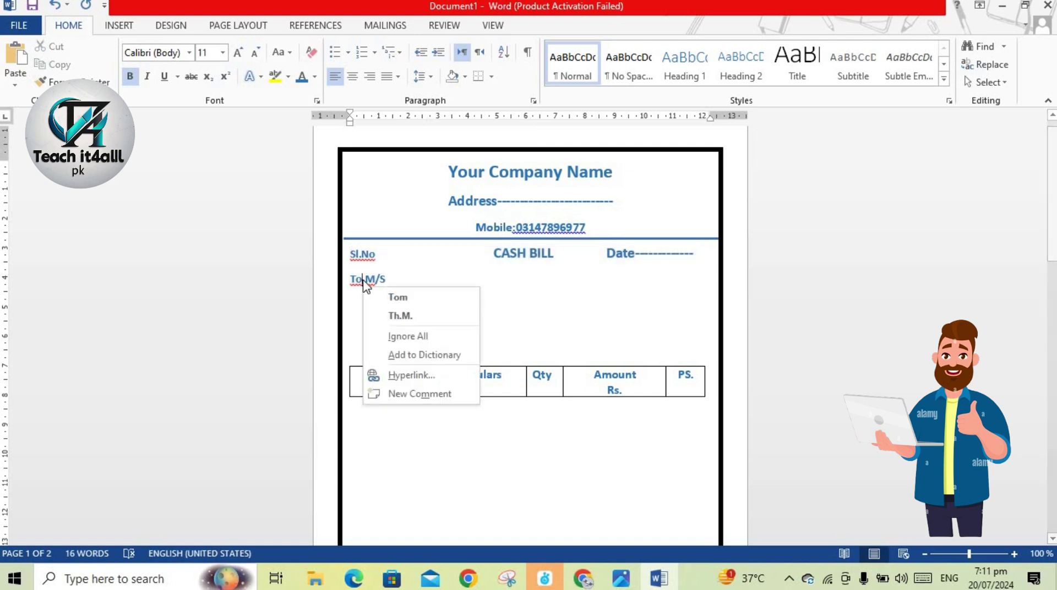
click(404, 335)
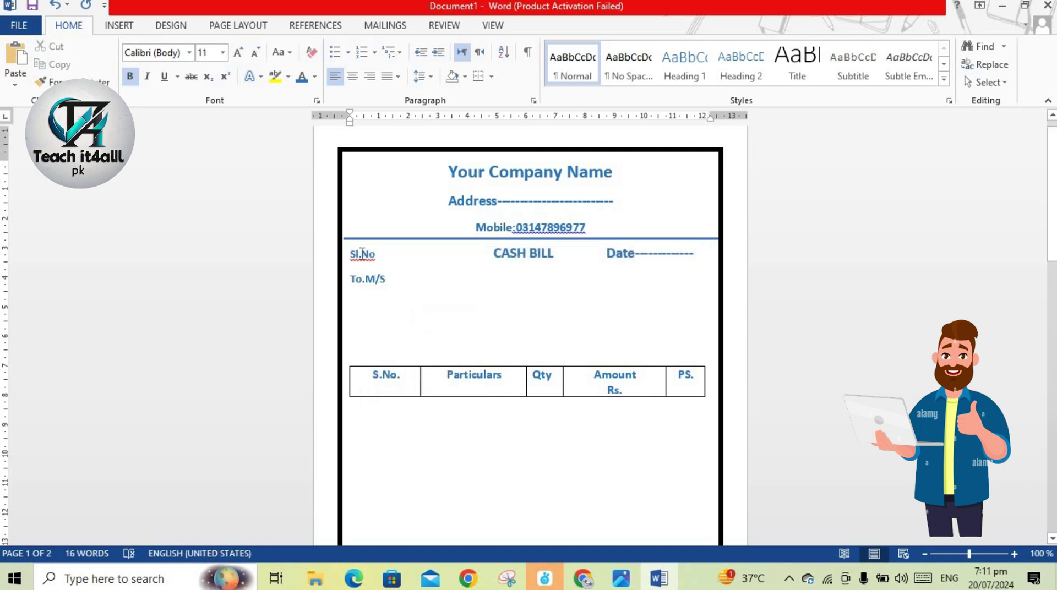
right_click(362, 254)
click(419, 365)
- Pull the blue rule's ends inside the page border and set its weight to 1½ pt
click(607, 239)
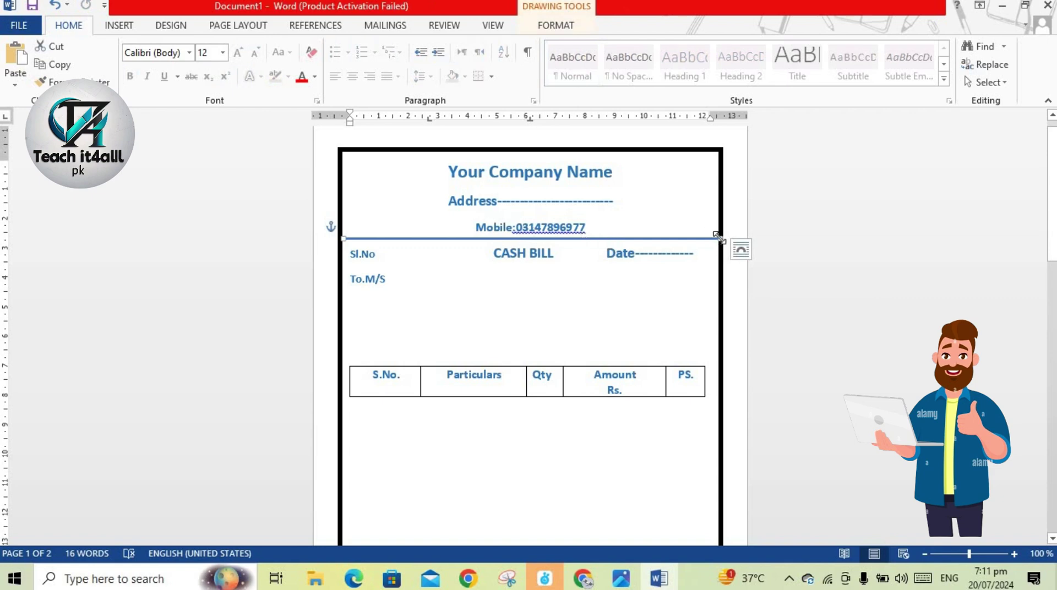
drag(716, 237, 713, 238)
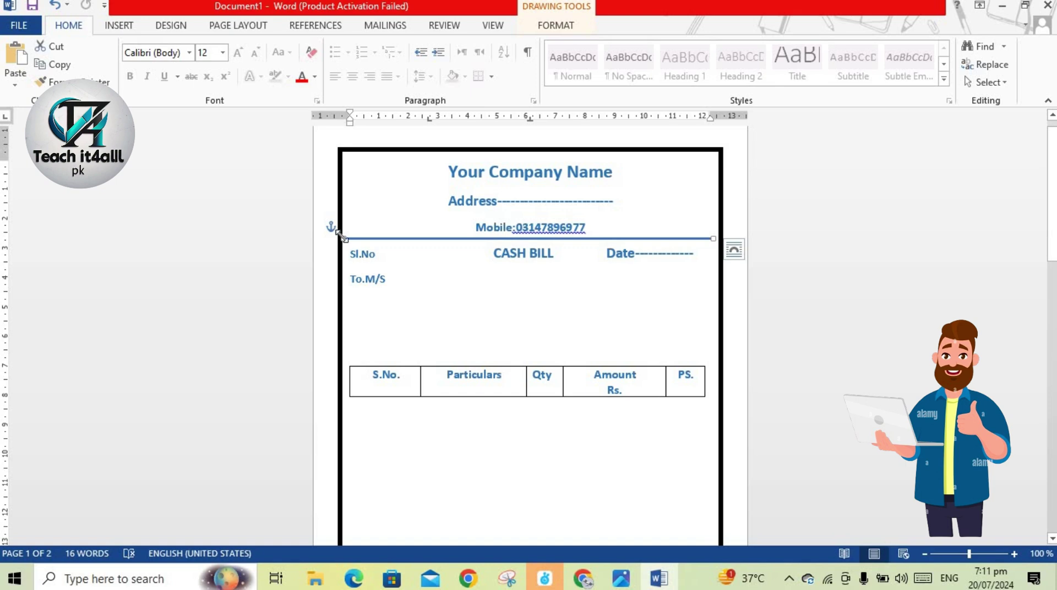
drag(343, 236, 348, 239)
click(554, 27)
click(388, 64)
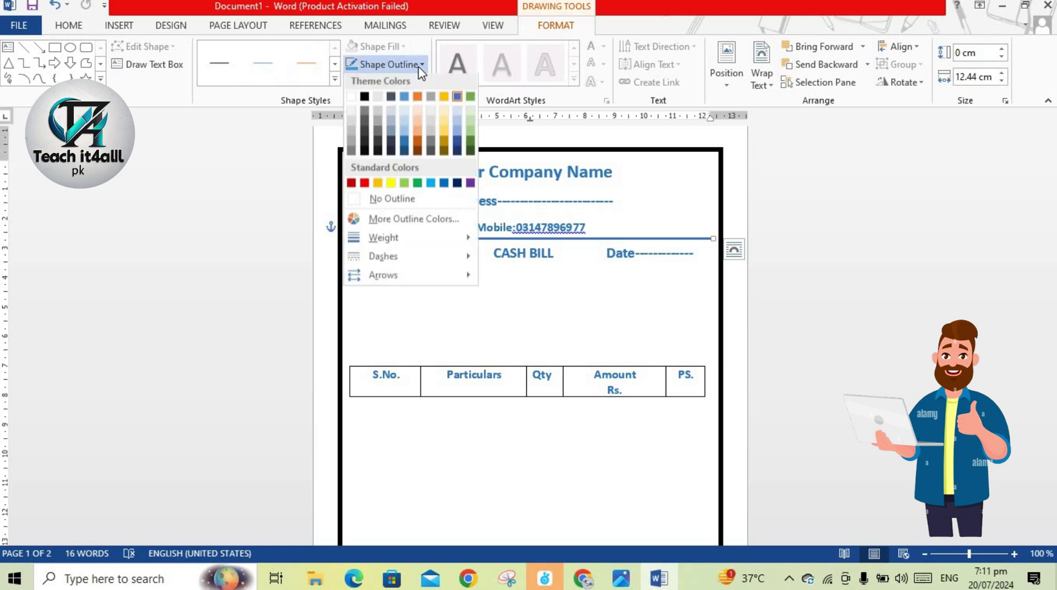
mouse_move(397, 240)
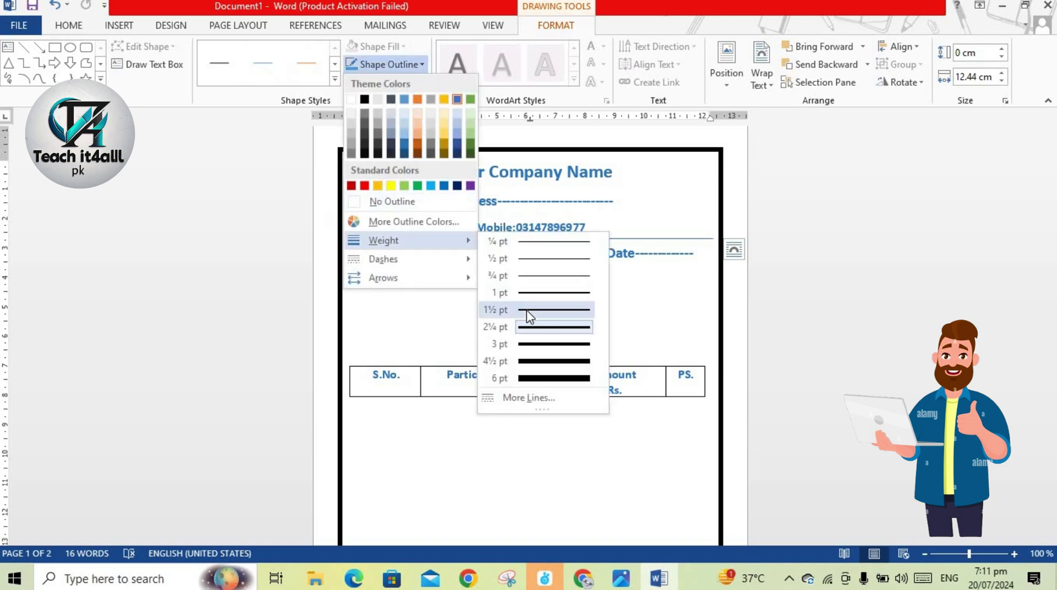
click(529, 309)
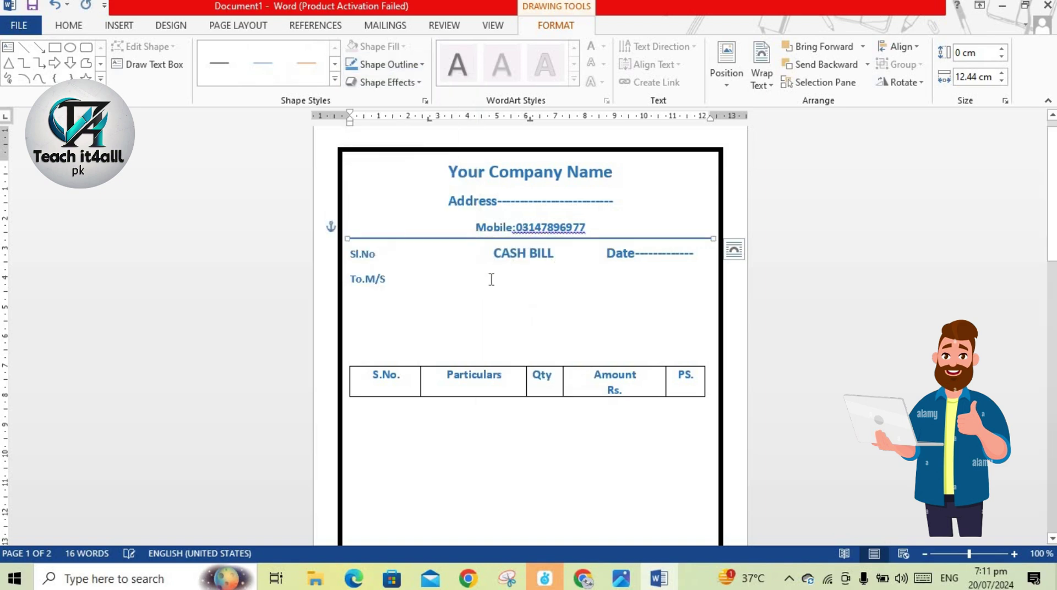
click(455, 279)
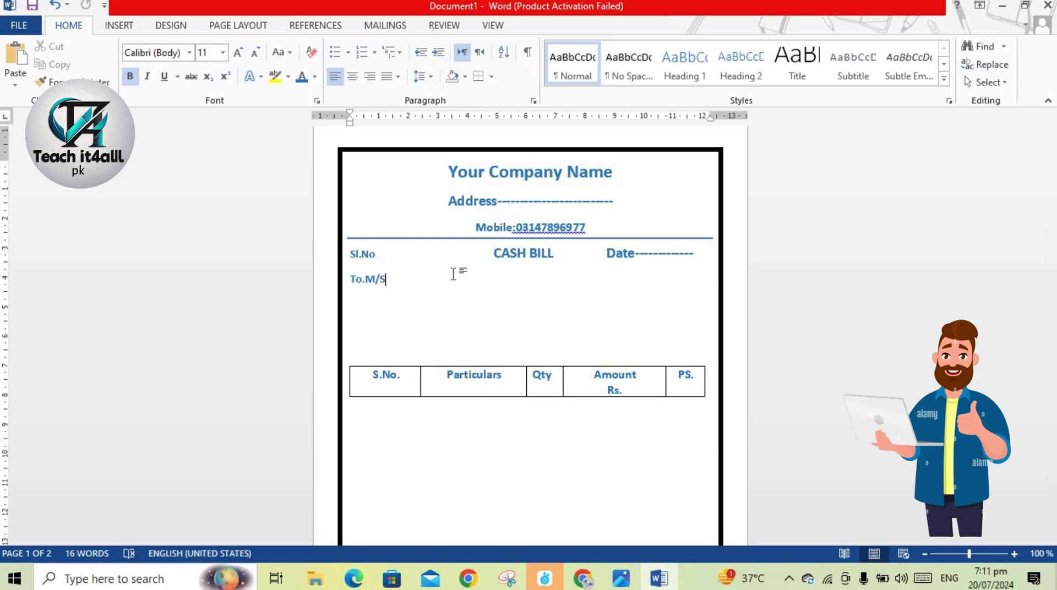
- Draw a straight line beneath To.M/S from the left border to the right border
click(372, 312)
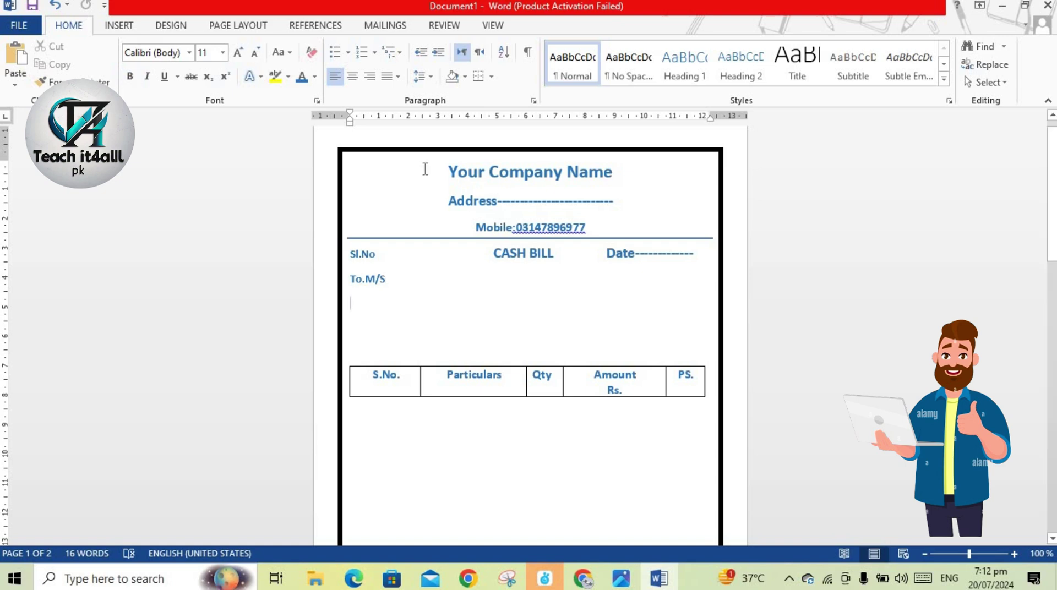
click(122, 25)
click(209, 84)
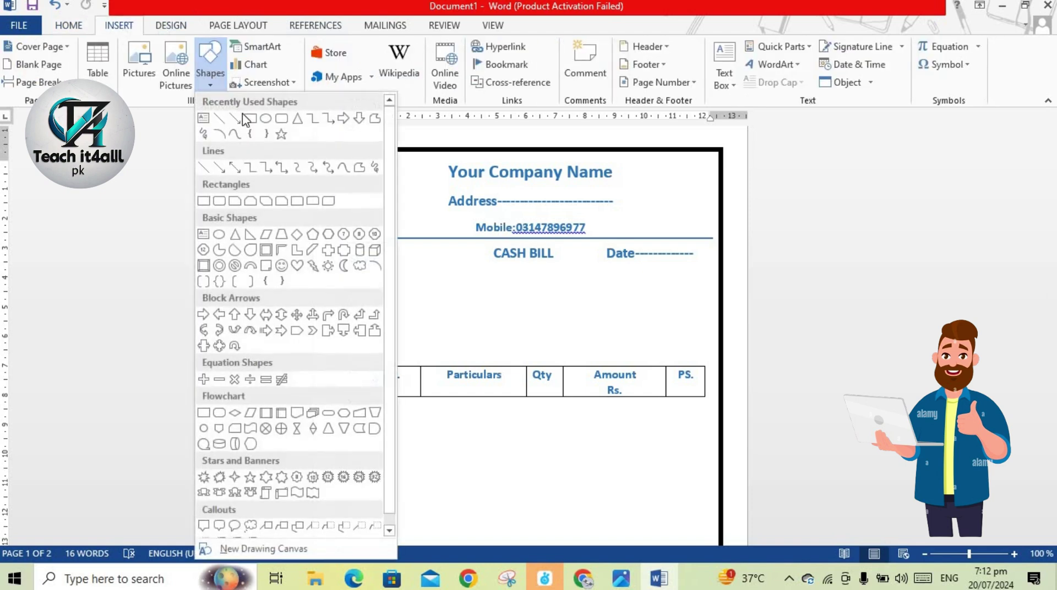
click(218, 118)
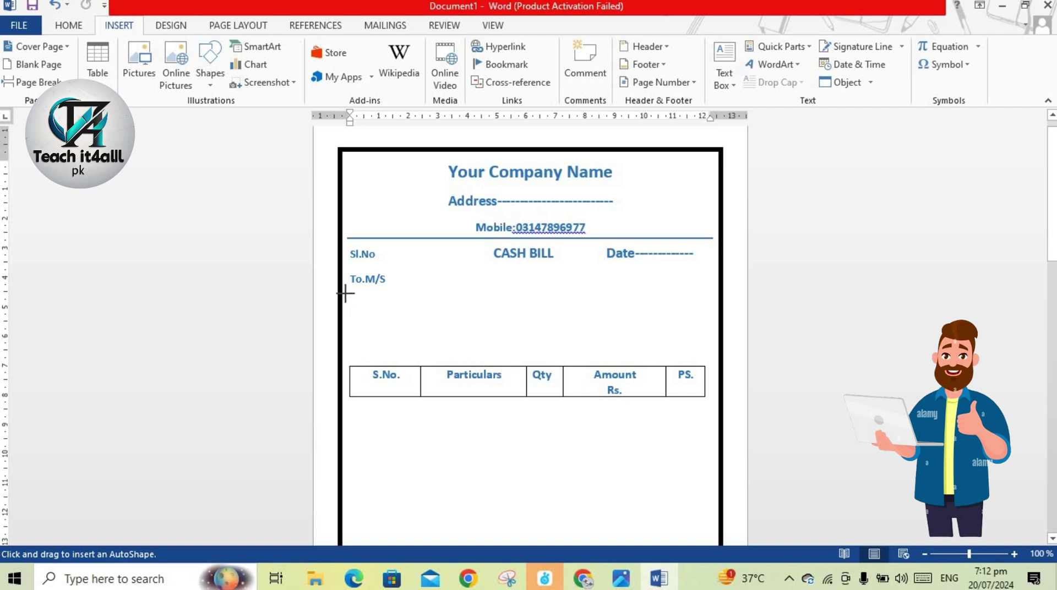
drag(345, 294, 670, 284)
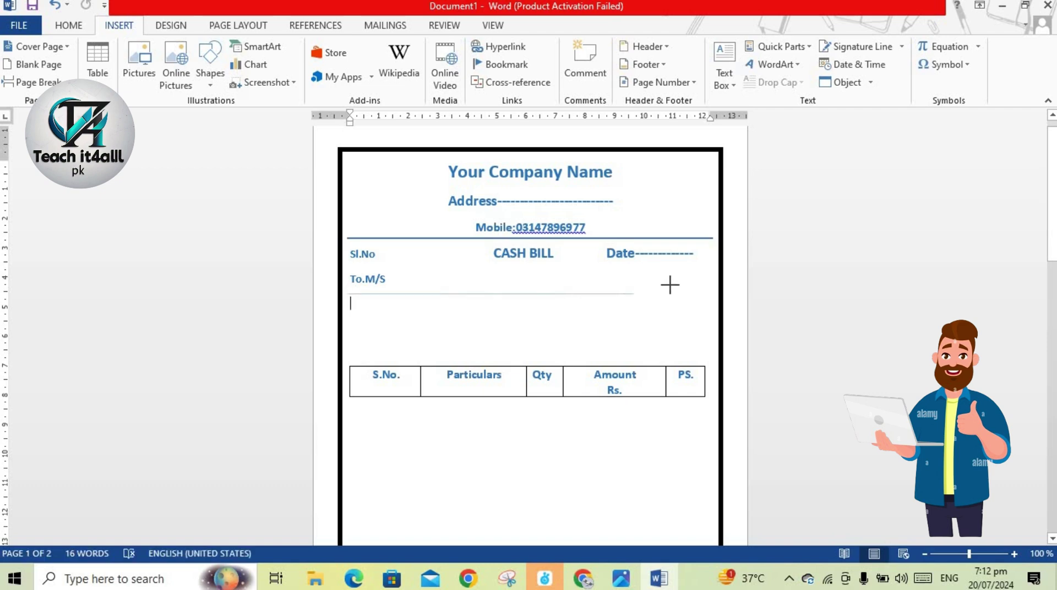
drag(670, 284, 716, 270)
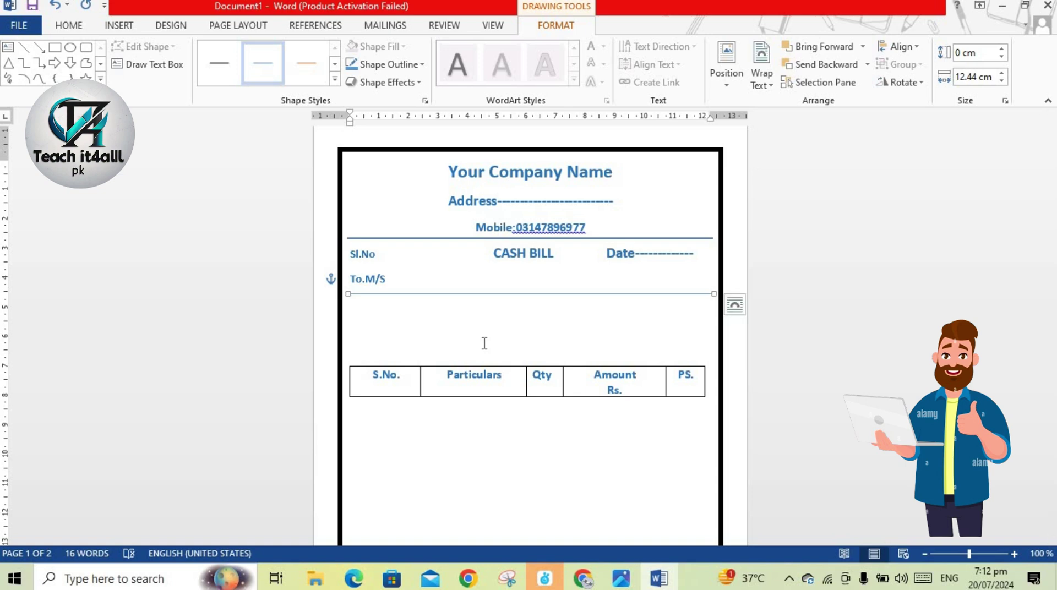
click(439, 240)
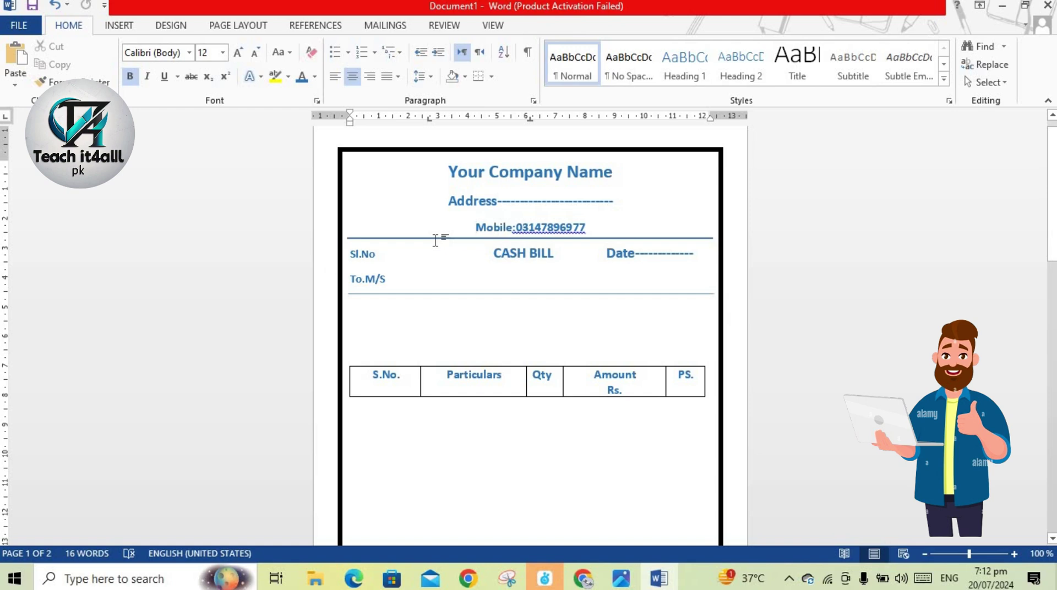
click(445, 289)
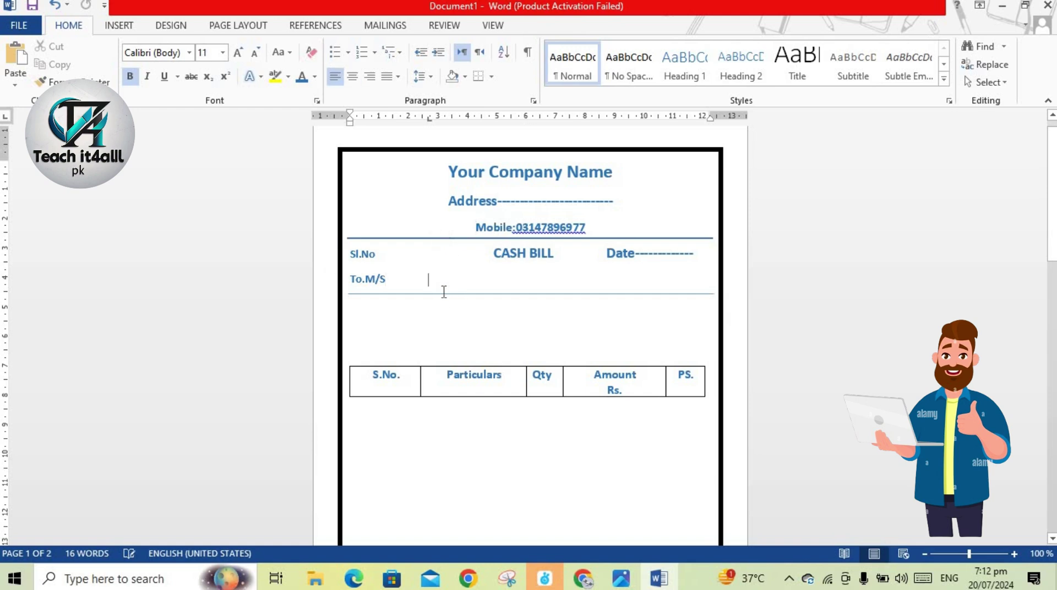
click(464, 300)
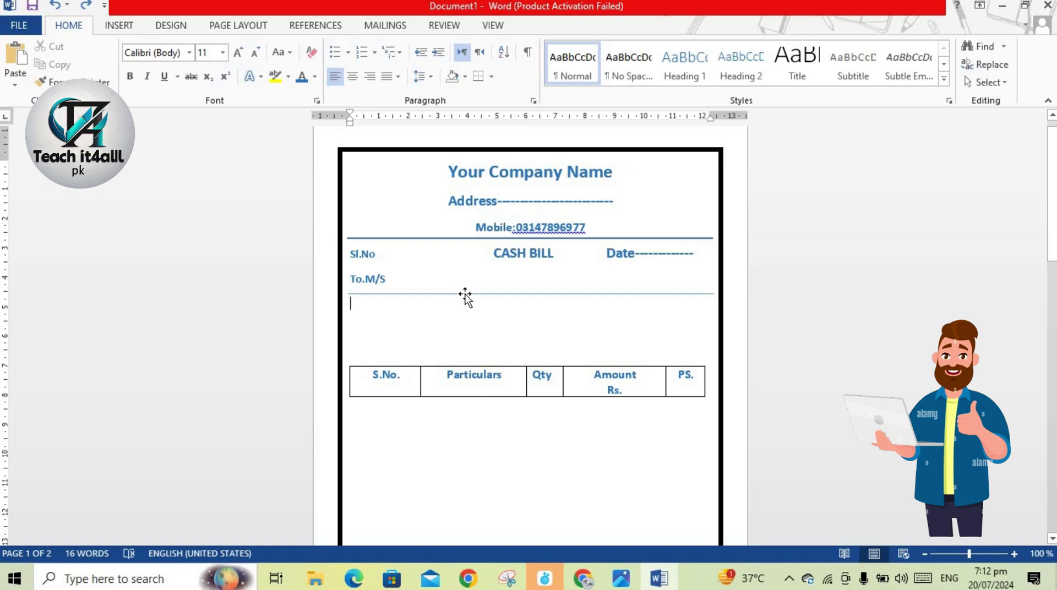
- Give the new line a 1½ pt weight and a blue outline colour
click(465, 294)
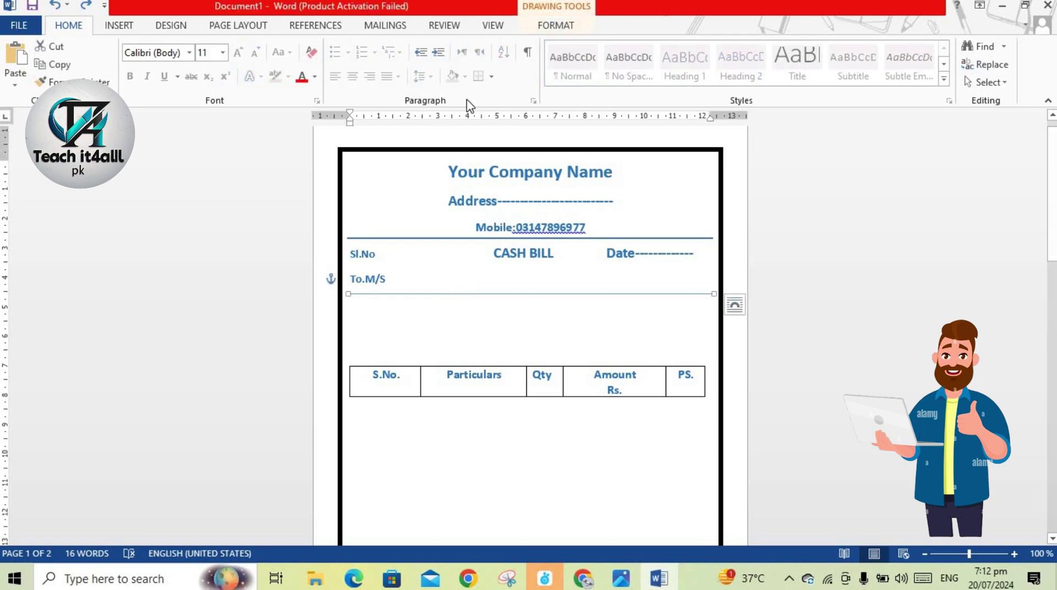
click(556, 25)
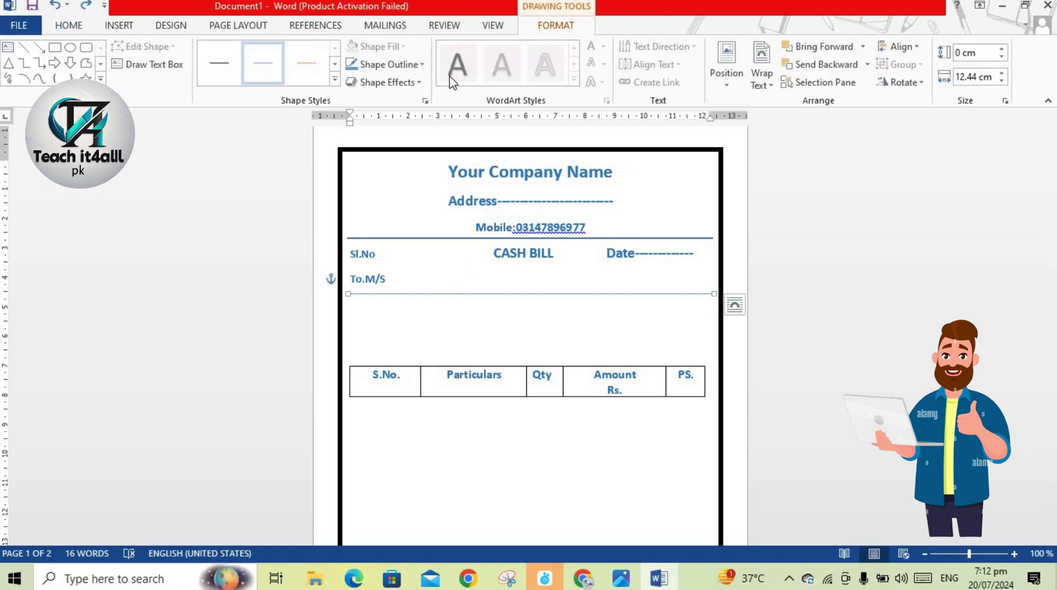
click(422, 65)
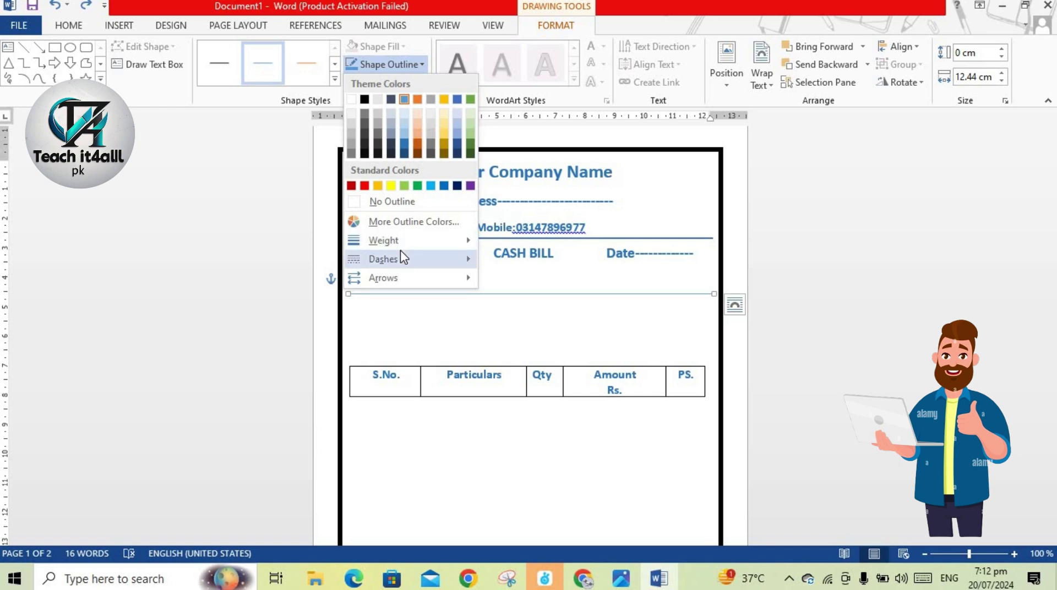
mouse_move(384, 240)
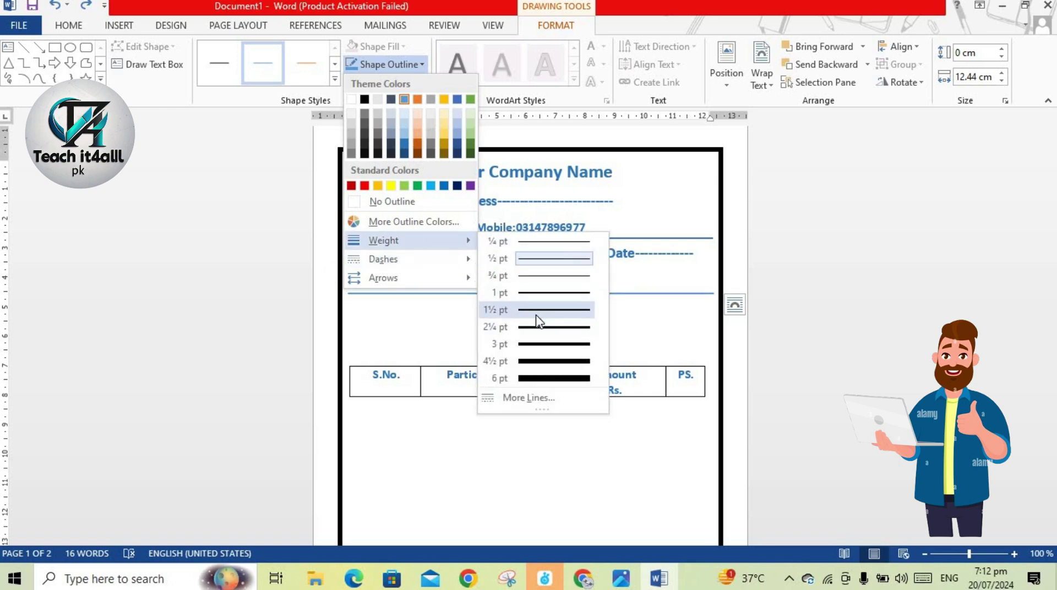
click(537, 310)
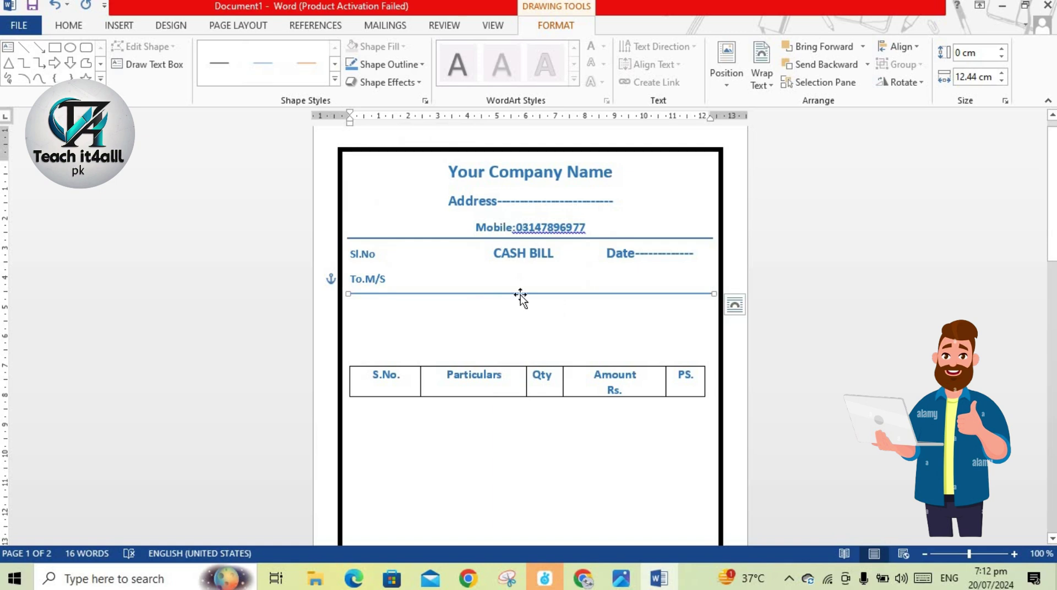
drag(520, 295, 520, 295)
click(407, 64)
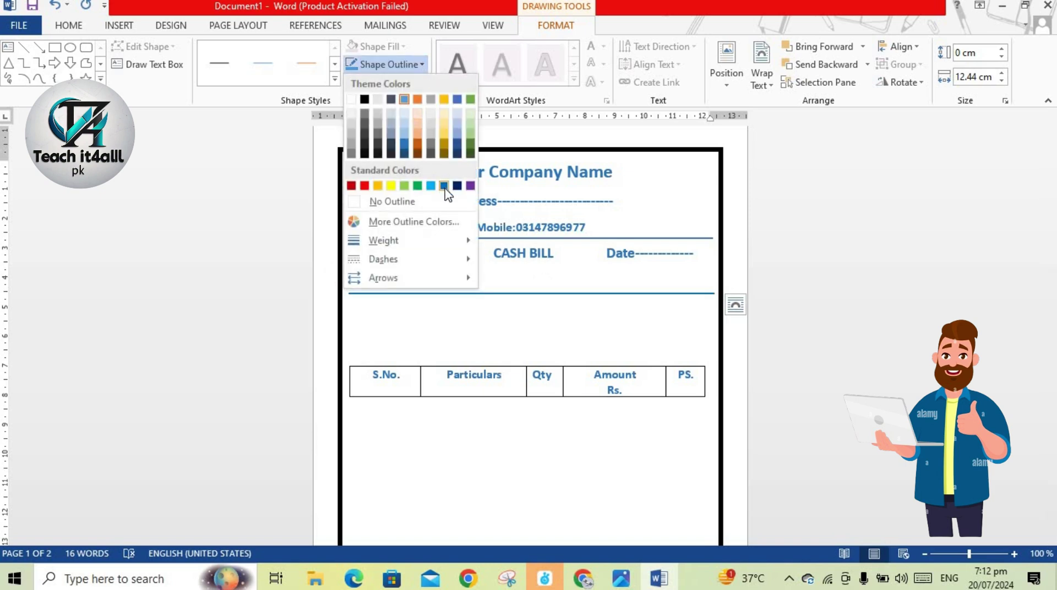
click(444, 186)
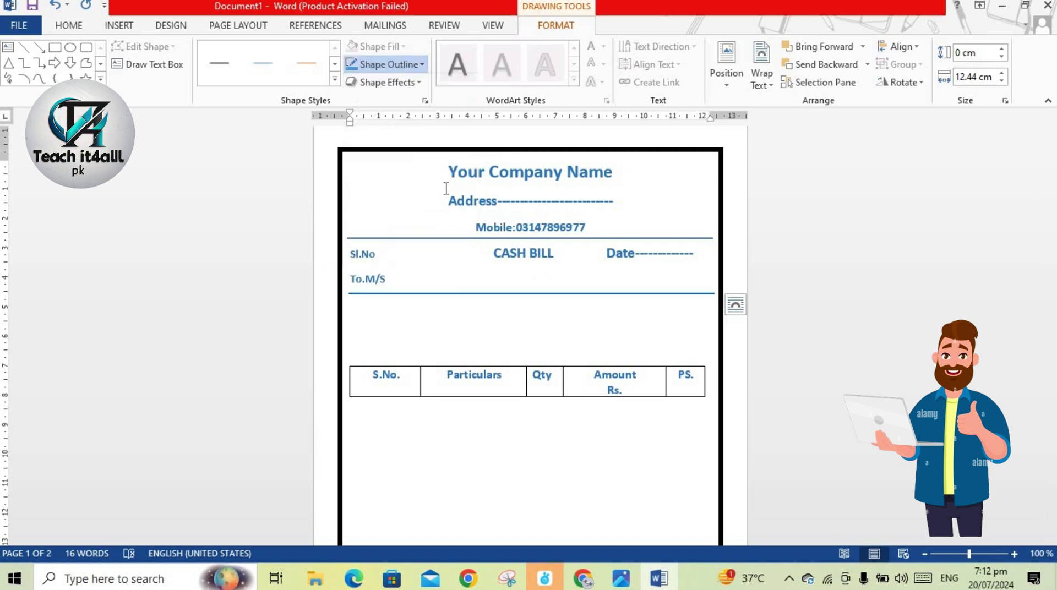
click(416, 325)
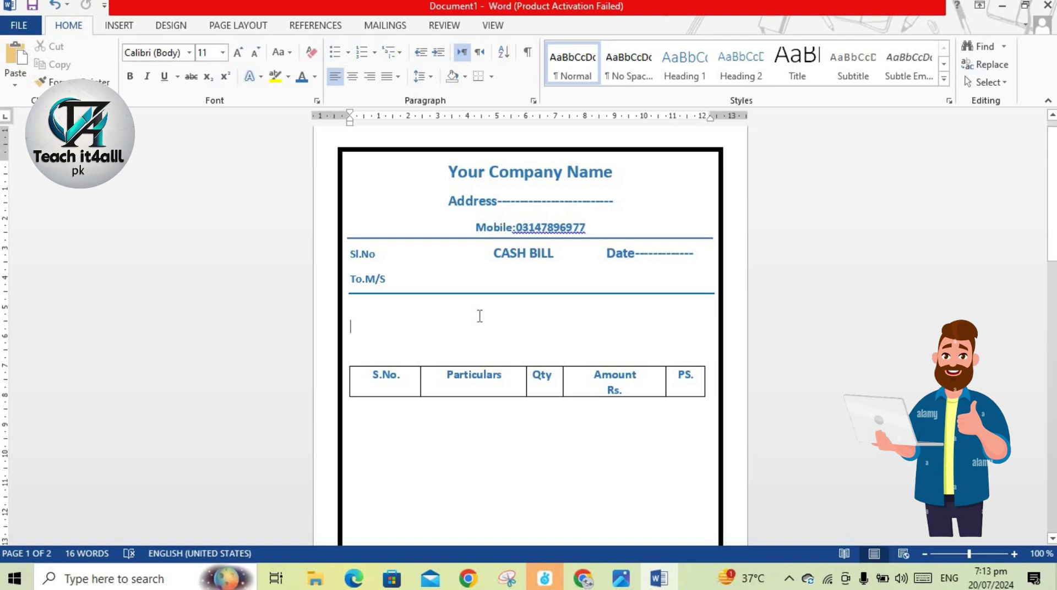
drag(623, 255, 677, 260)
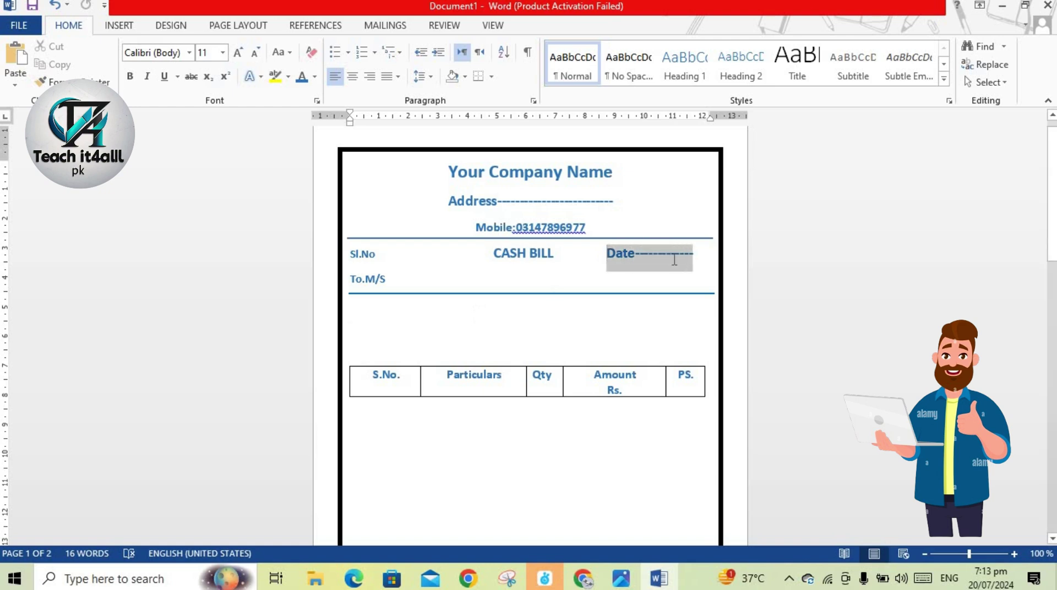
click(254, 53)
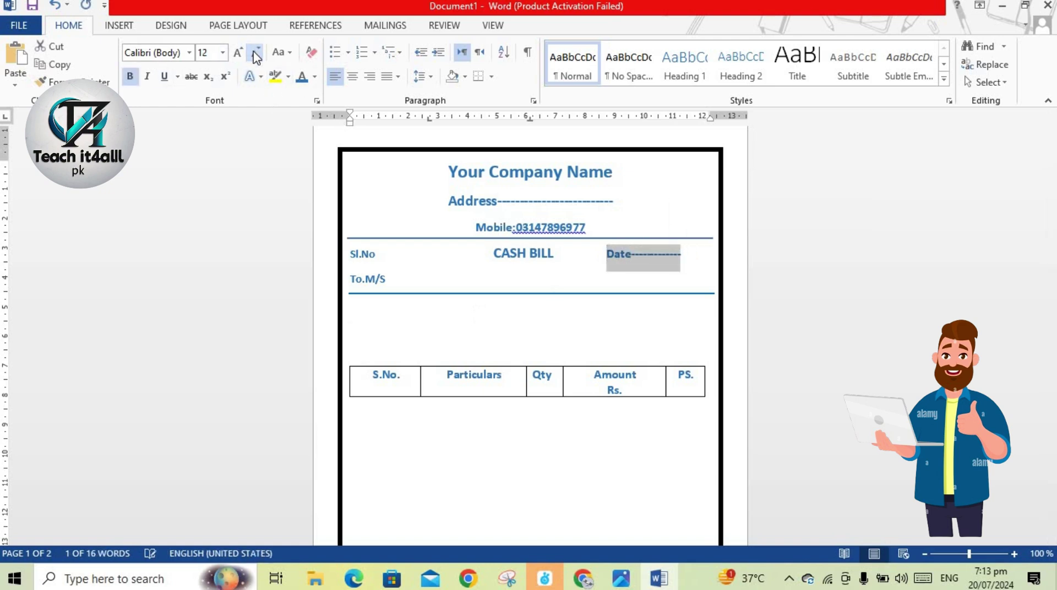
click(129, 76)
click(566, 275)
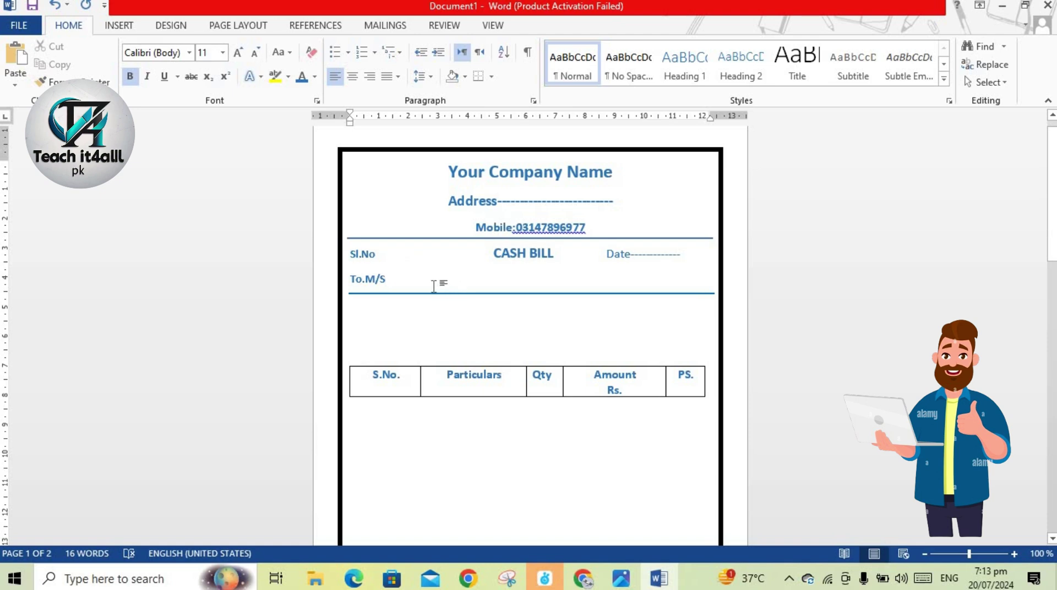
click(382, 312)
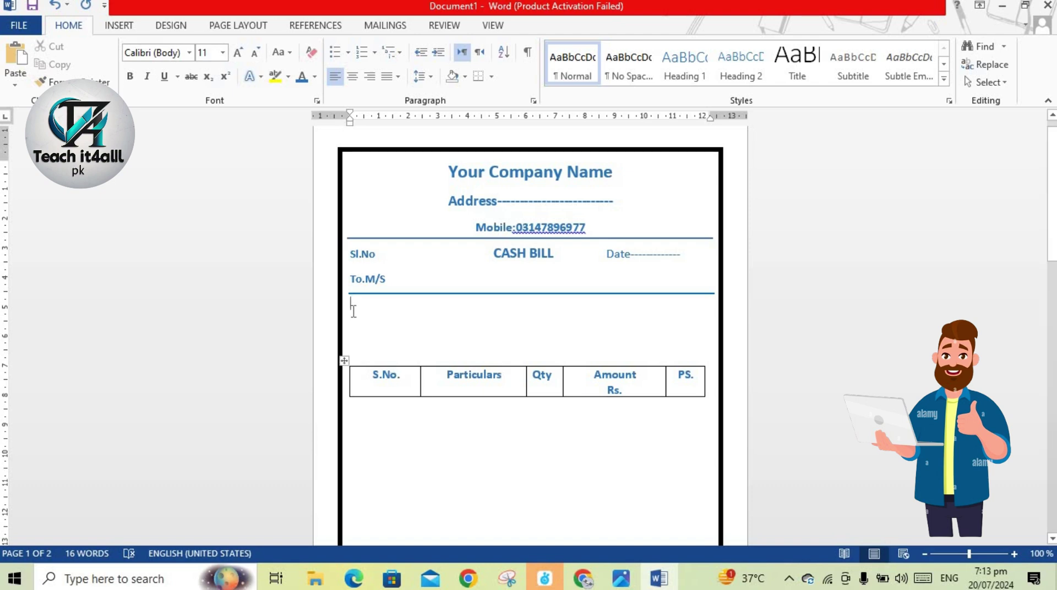
key(Return)
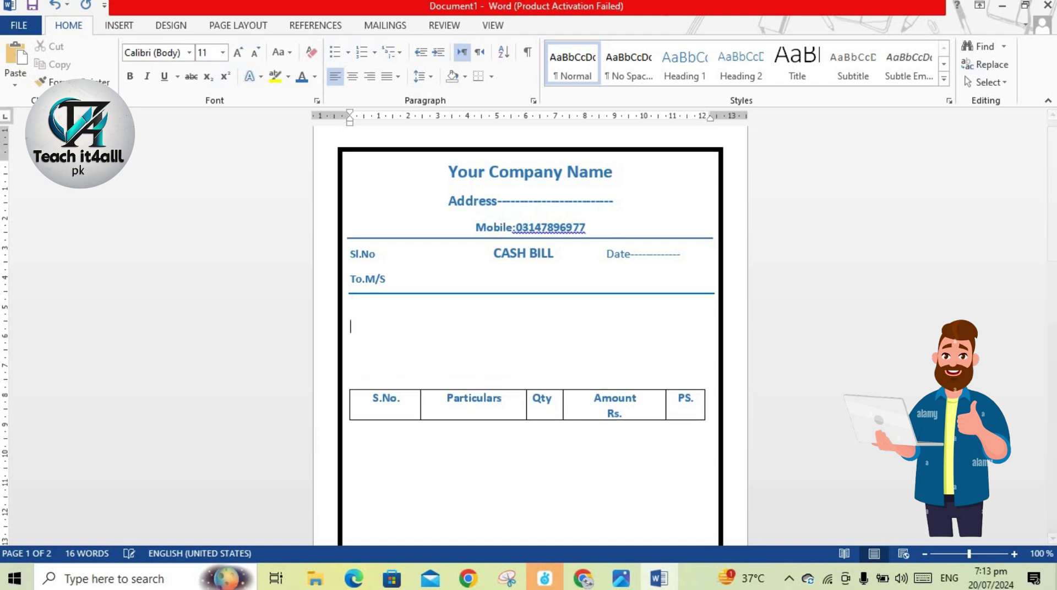
key(BackSpace)
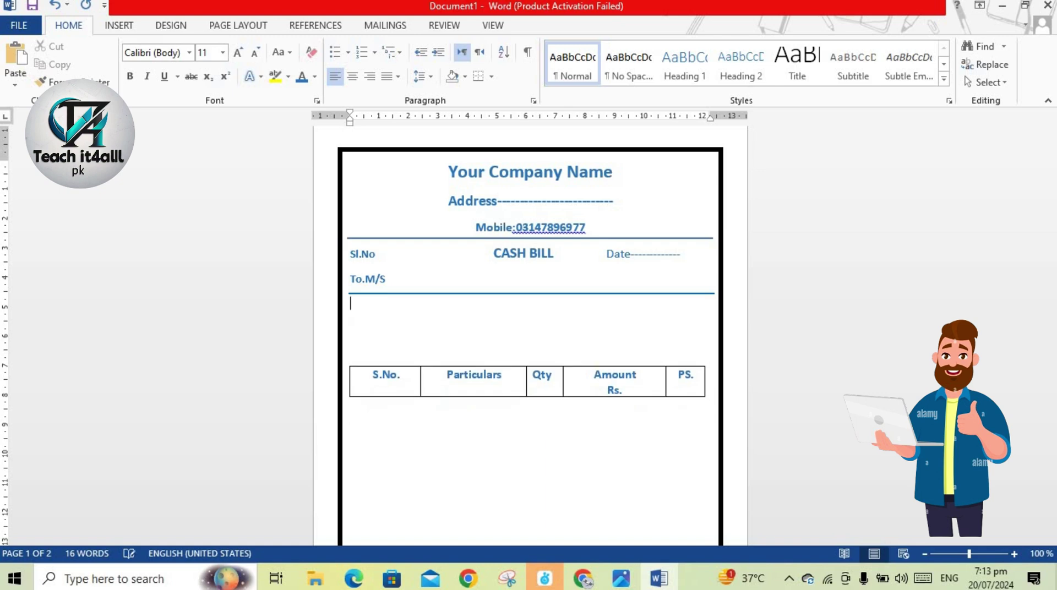
- Draw a straight horizontal line across the page width just below the To.M/S rule
click(114, 25)
click(210, 66)
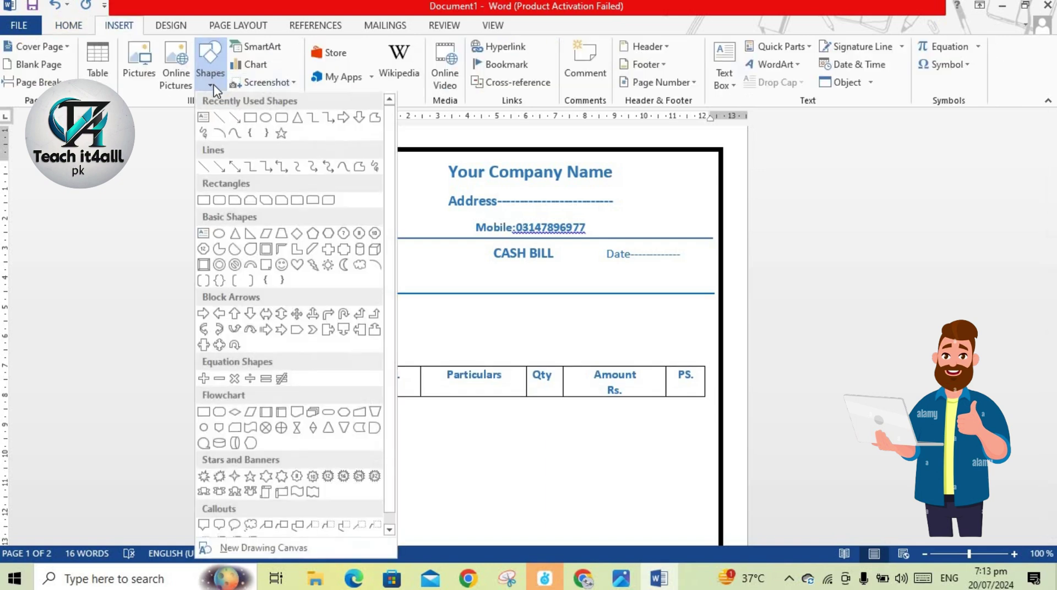
click(220, 118)
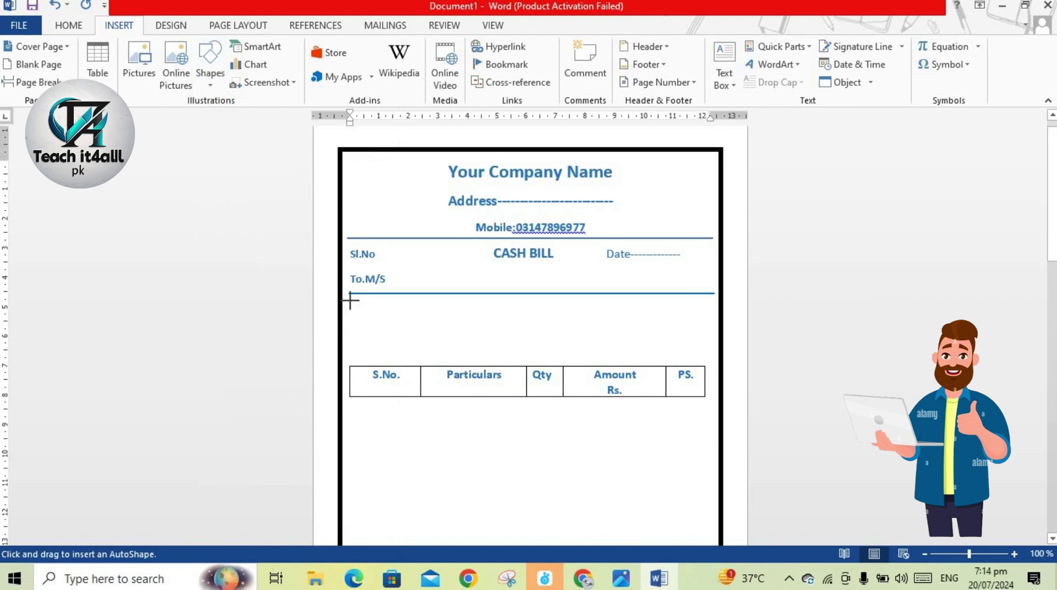
drag(350, 300, 708, 297)
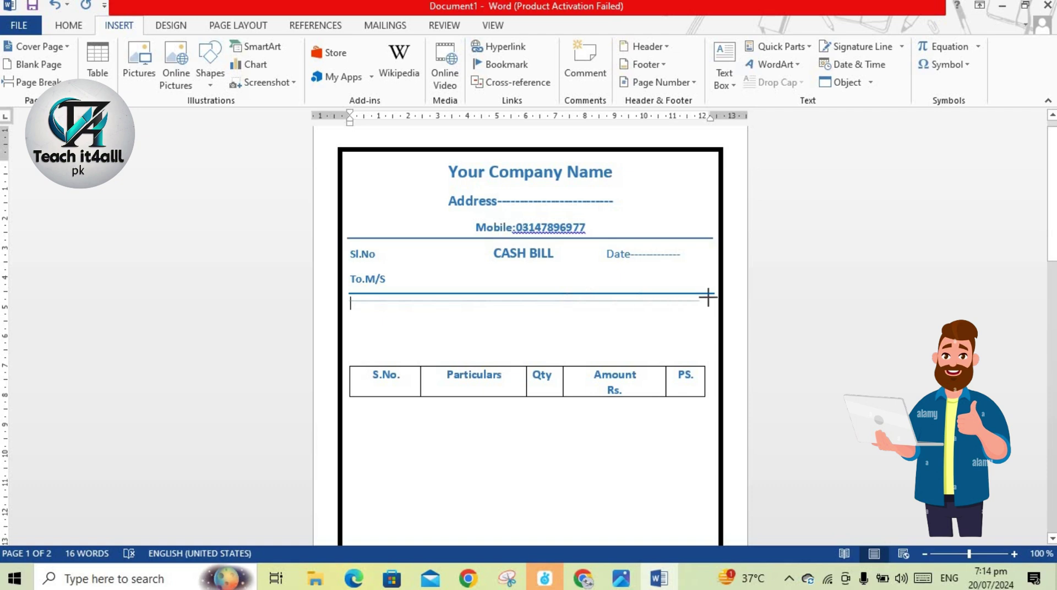
drag(709, 296, 712, 300)
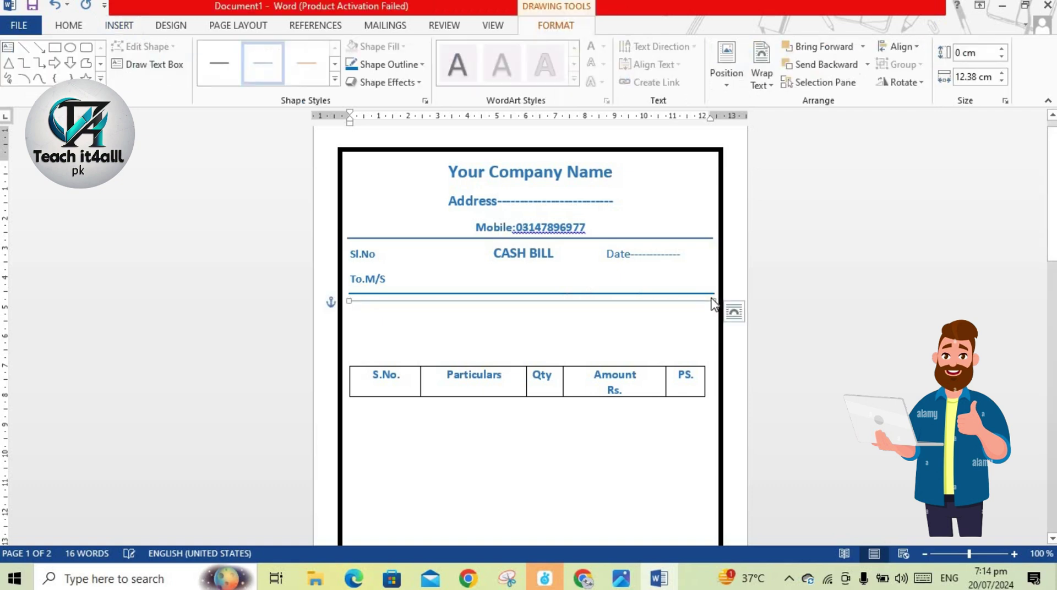
- Give the new line a 1½ pt Blue outline
click(422, 64)
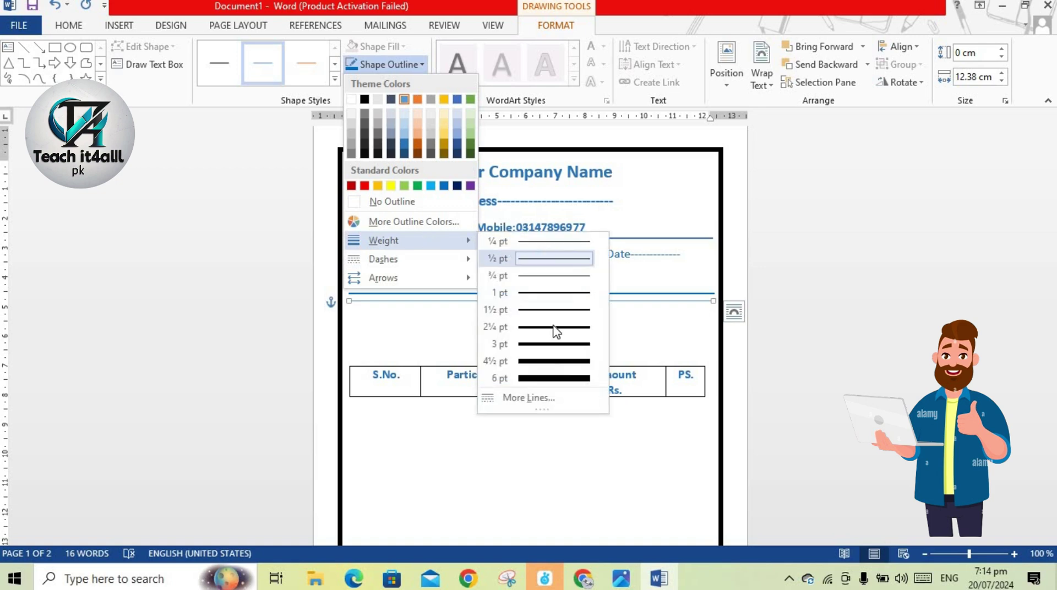
mouse_move(406, 240)
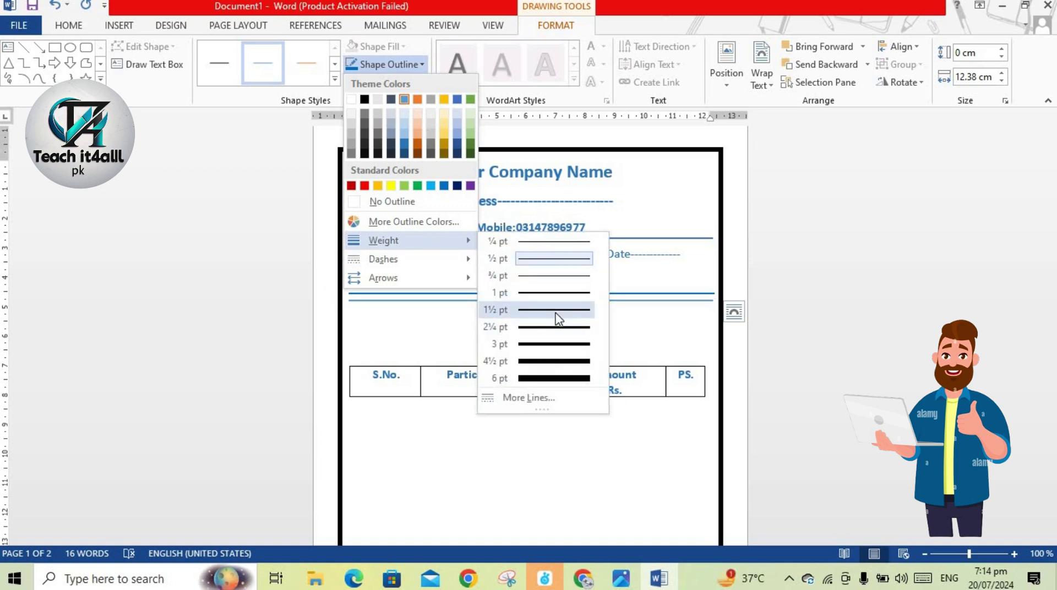
click(555, 310)
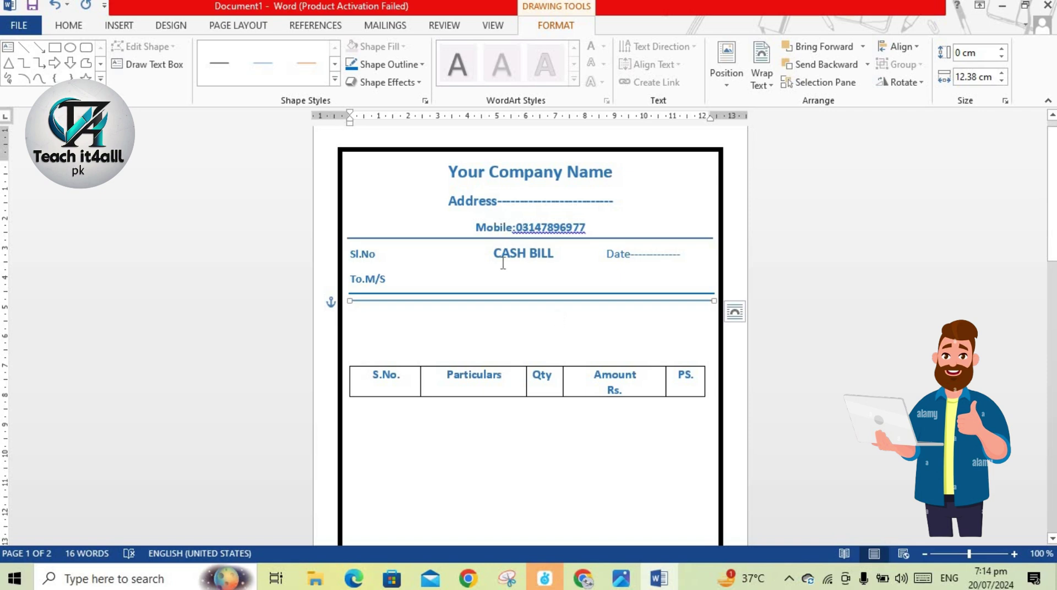
click(421, 64)
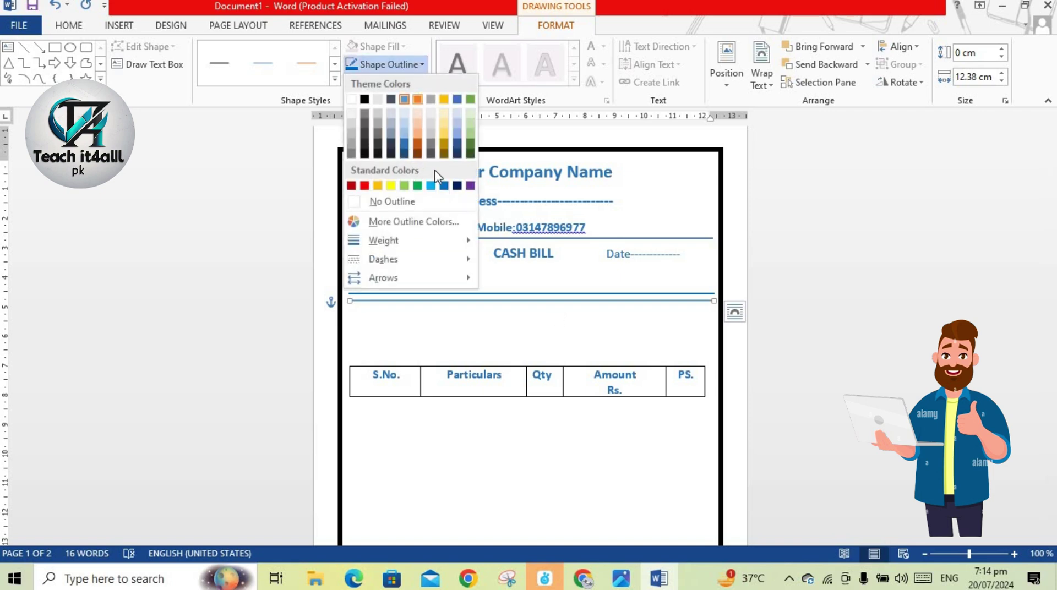
click(406, 100)
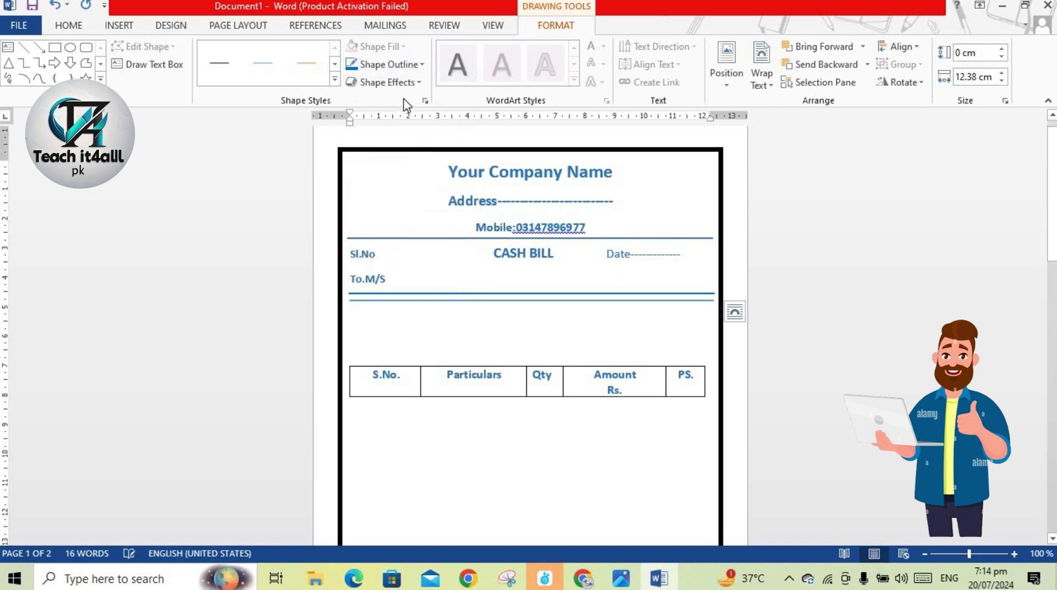
click(423, 65)
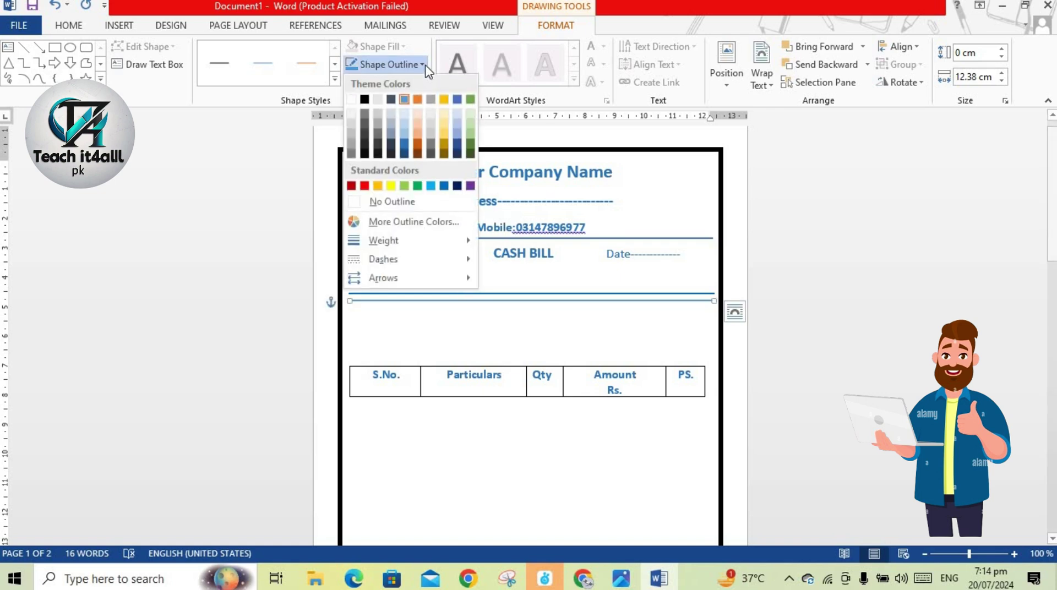
click(444, 185)
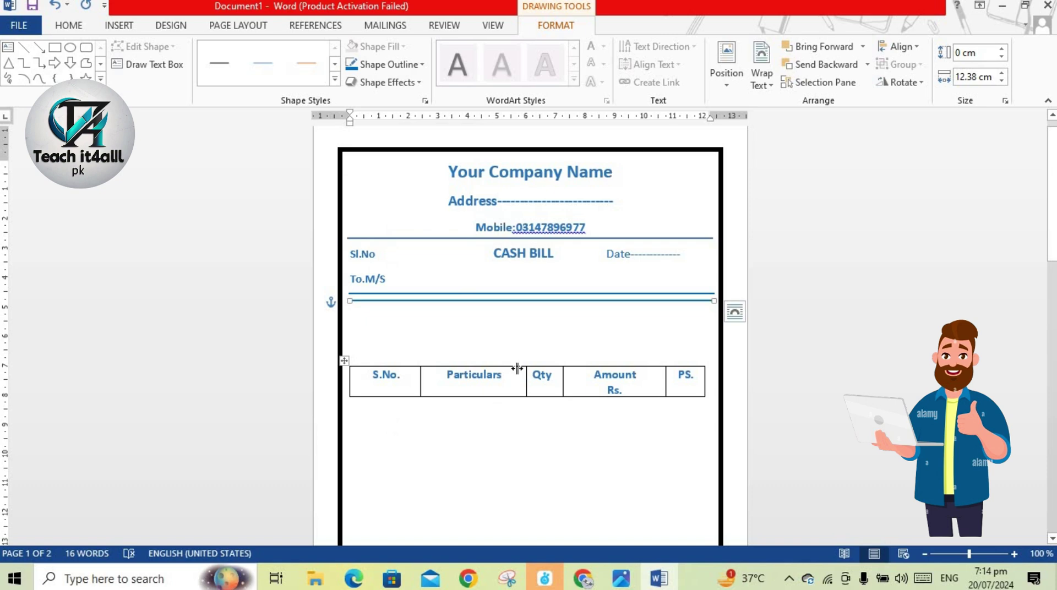
- Adjust the blue line's left end so it lines up with the rule above
click(495, 313)
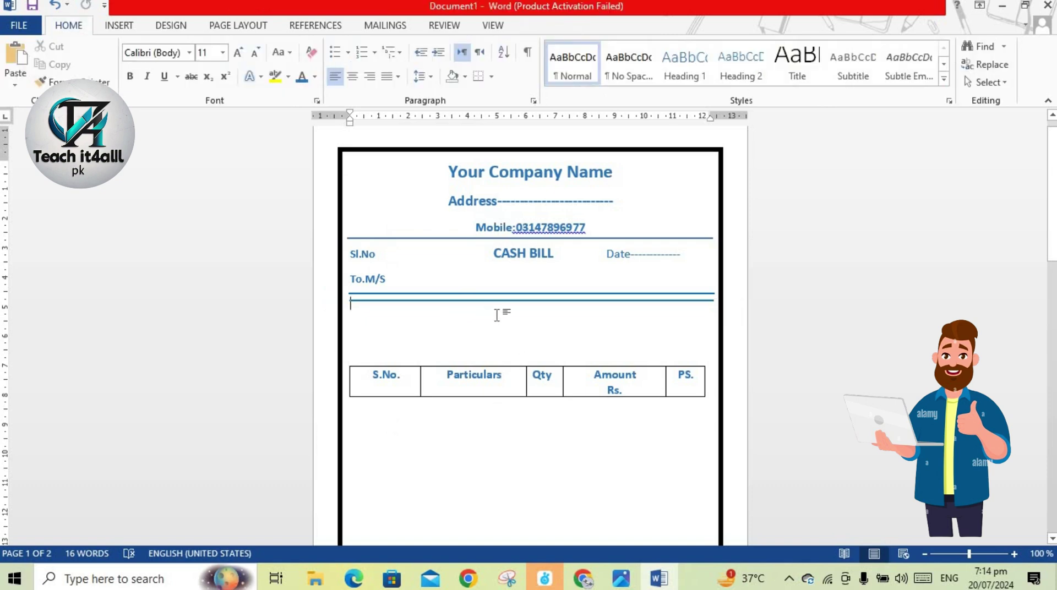
click(441, 302)
double_click(441, 302)
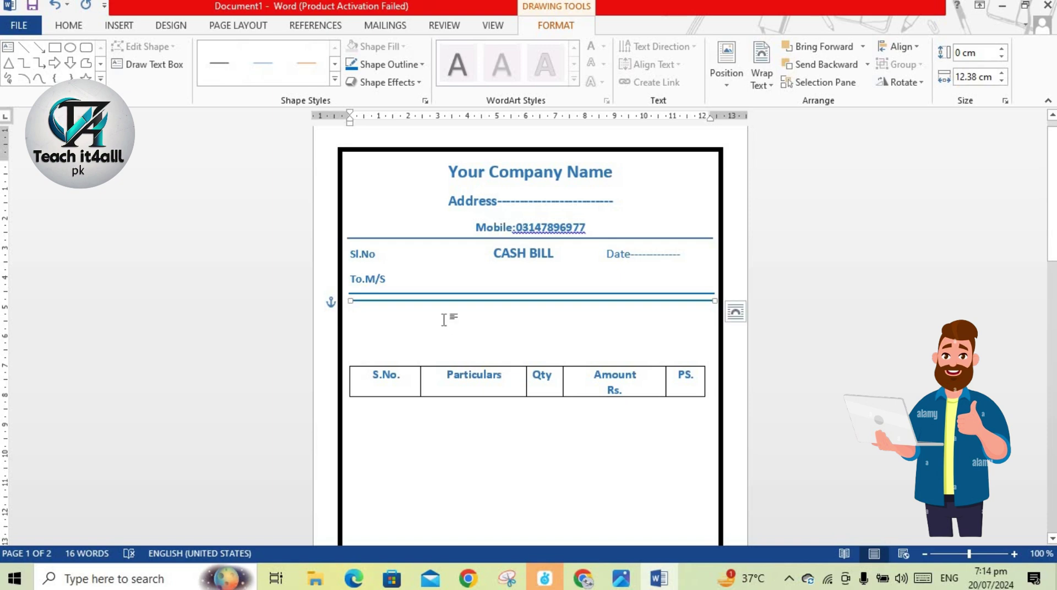
click(479, 321)
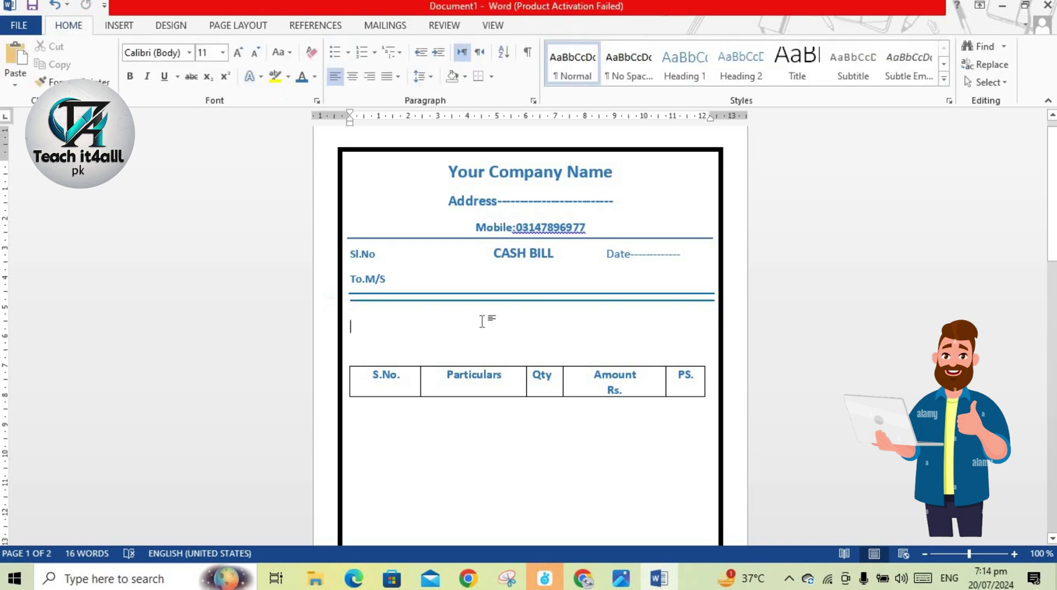
double_click(441, 301)
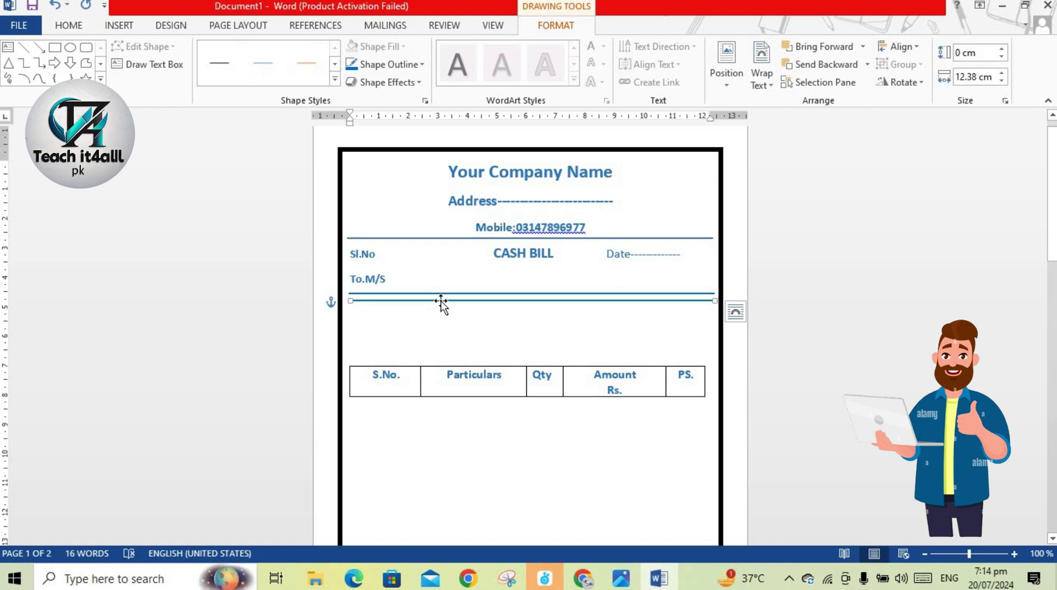
click(517, 341)
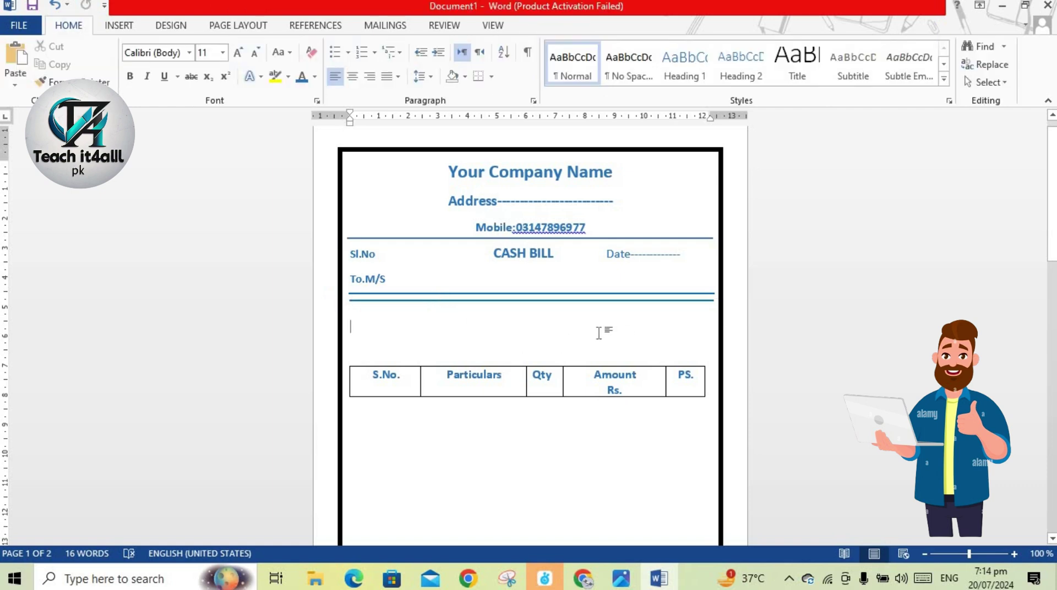
click(368, 301)
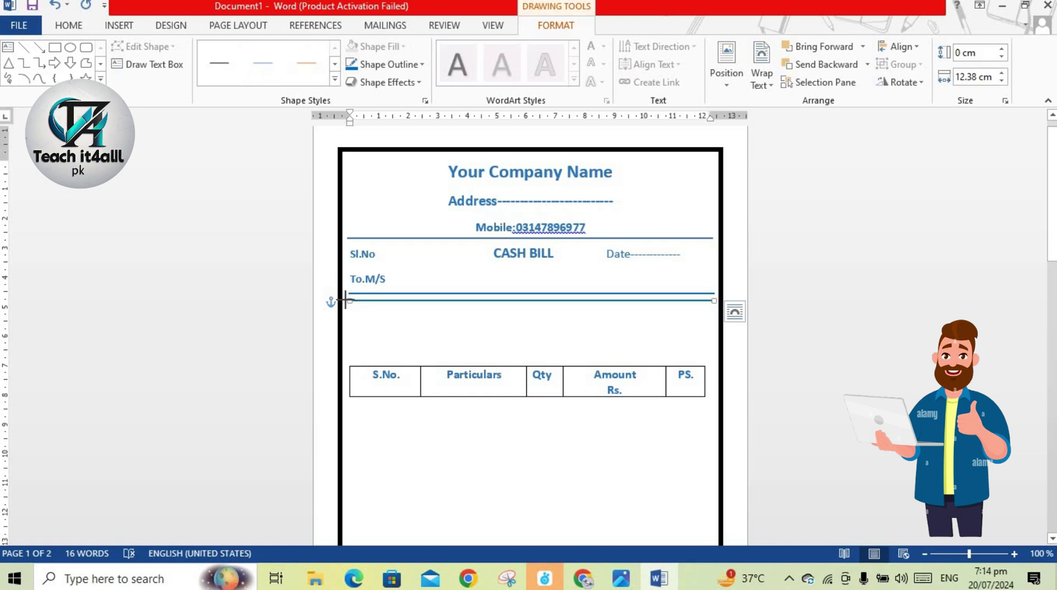
drag(346, 300, 341, 301)
key(Right)
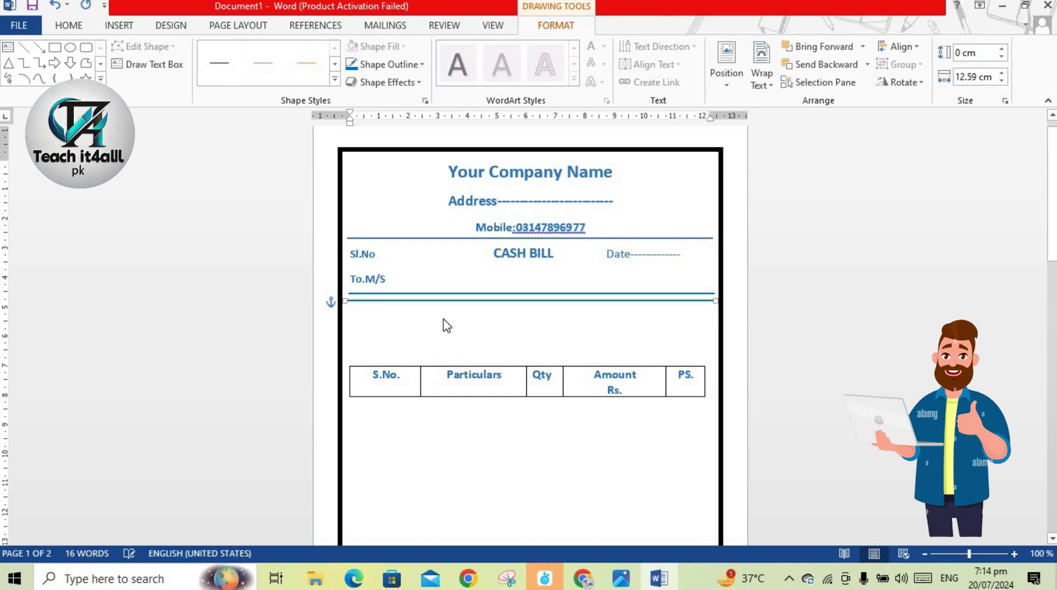
drag(345, 302, 349, 301)
click(435, 329)
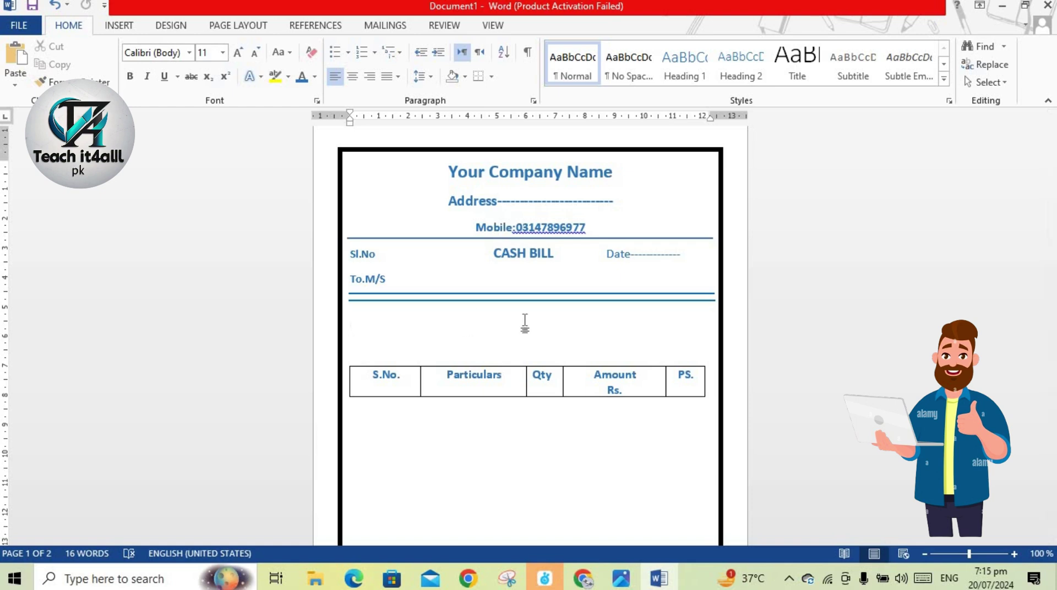
- Ignore the spelling flag on the mobile number
right_click(546, 224)
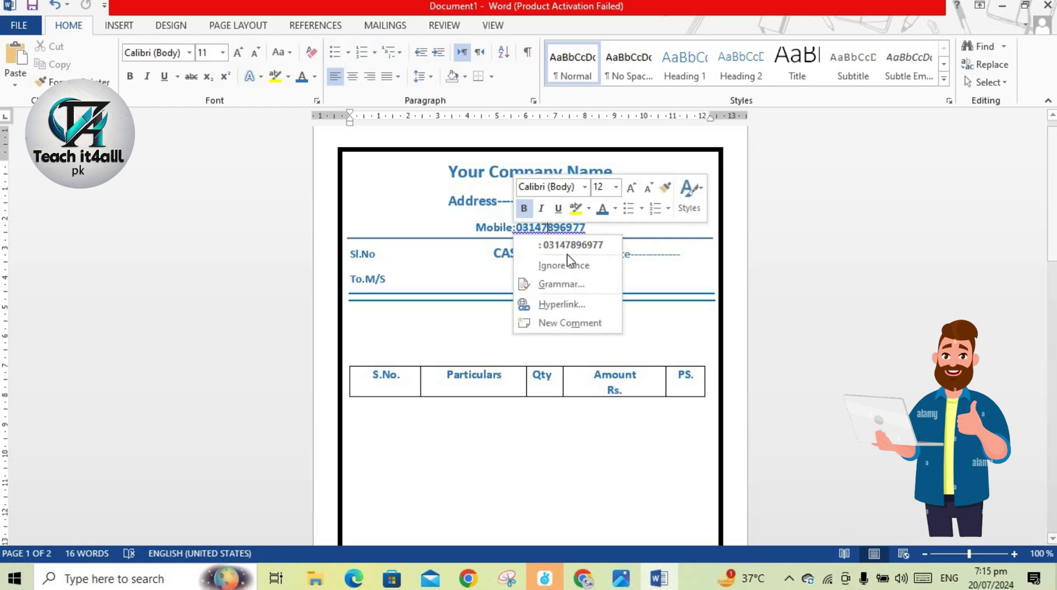
click(567, 265)
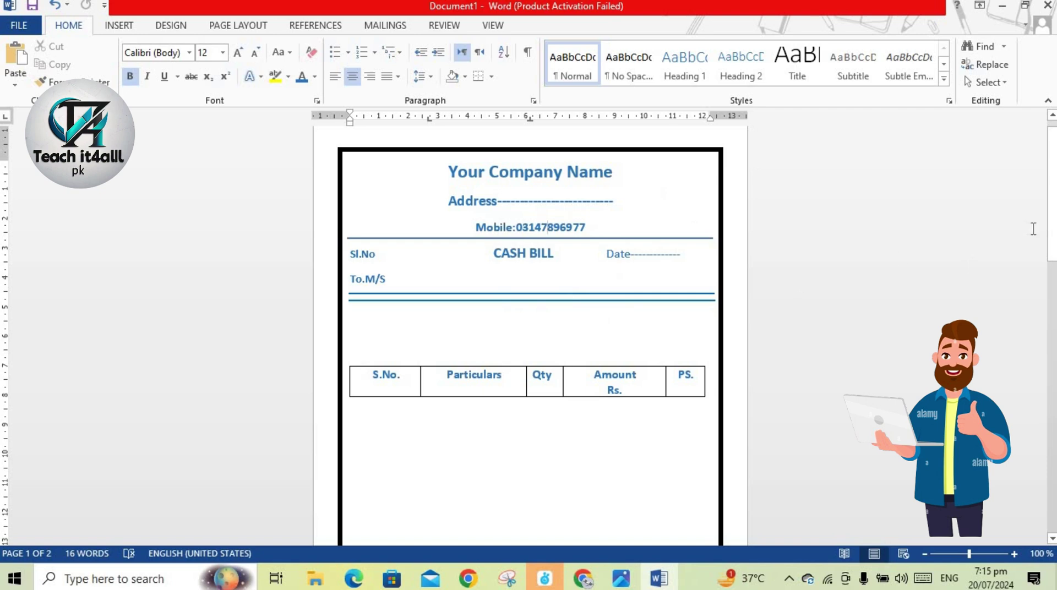
mouse_move(1051, 220)
mouse_down()
mouse_move(1052, 402)
mouse_move(1052, 240)
mouse_up()
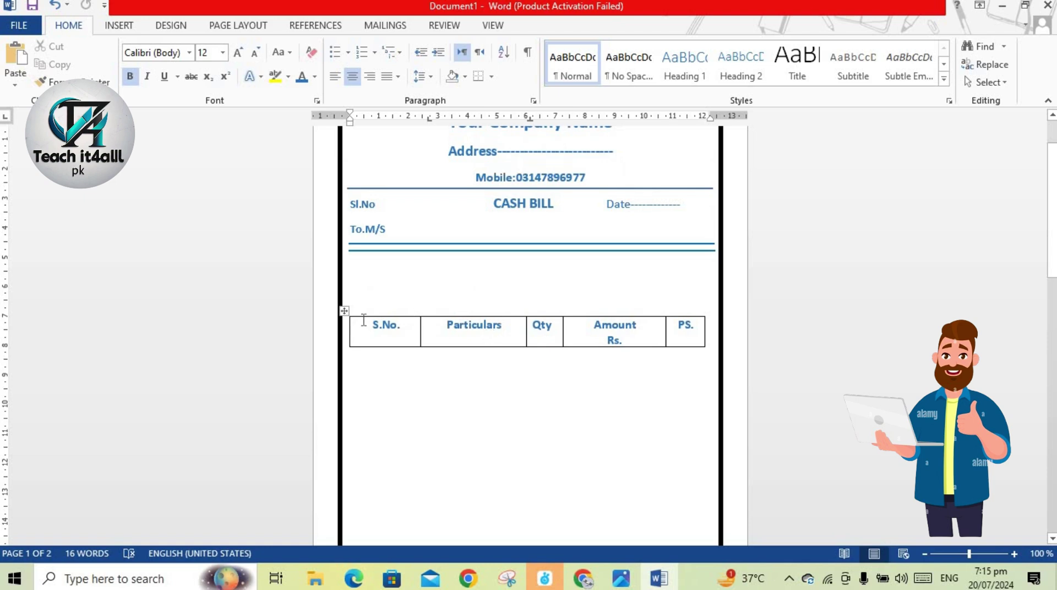
- Move the item table up directly beneath the To.M/S line, undoing the overshoot
drag(359, 325, 636, 340)
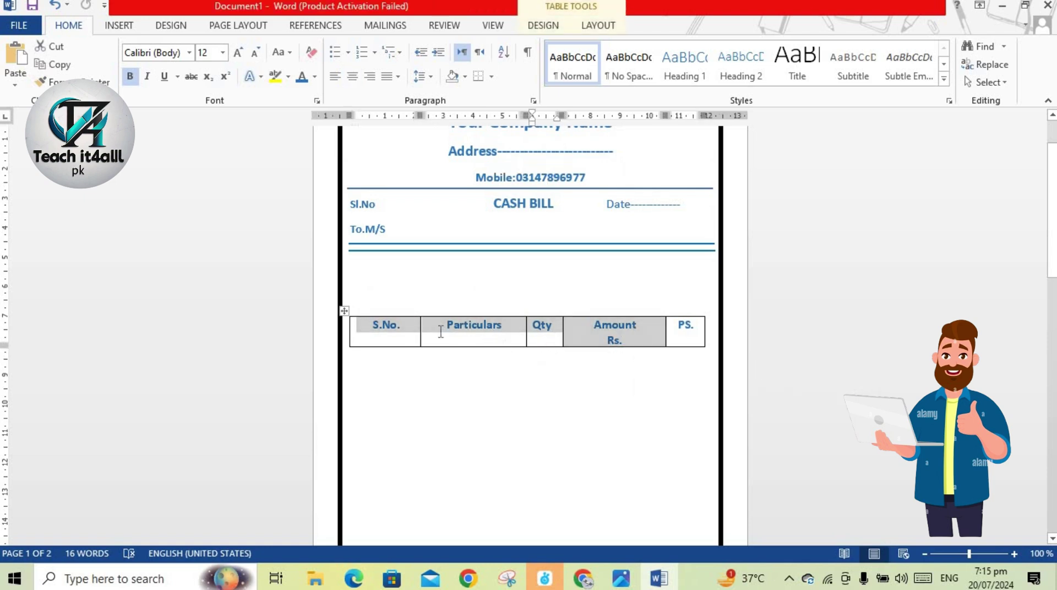
drag(359, 325, 685, 330)
drag(345, 313, 343, 254)
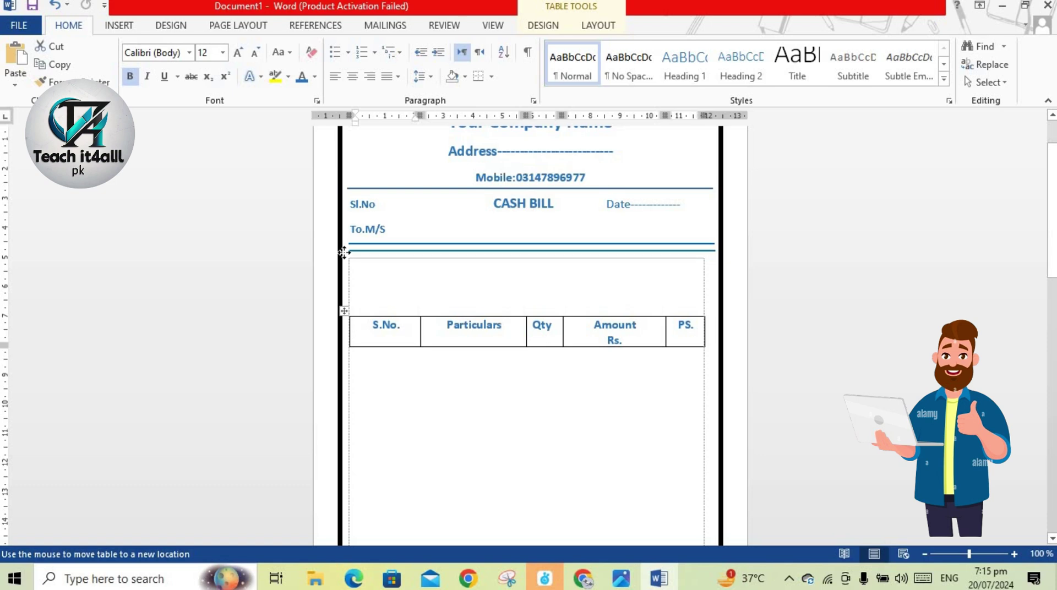
drag(344, 253, 344, 253)
click(374, 267)
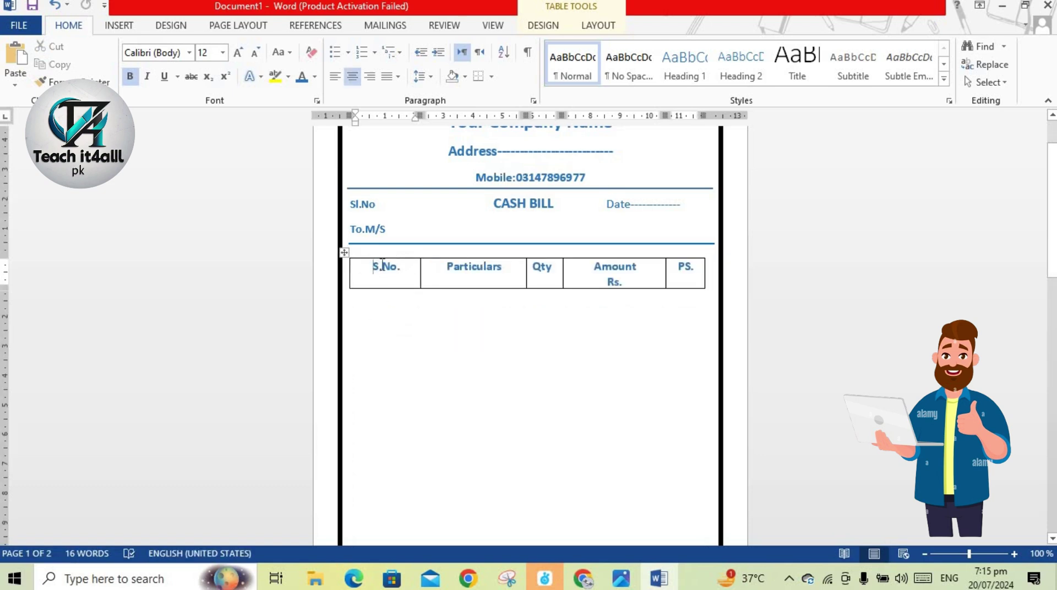
drag(344, 253, 340, 240)
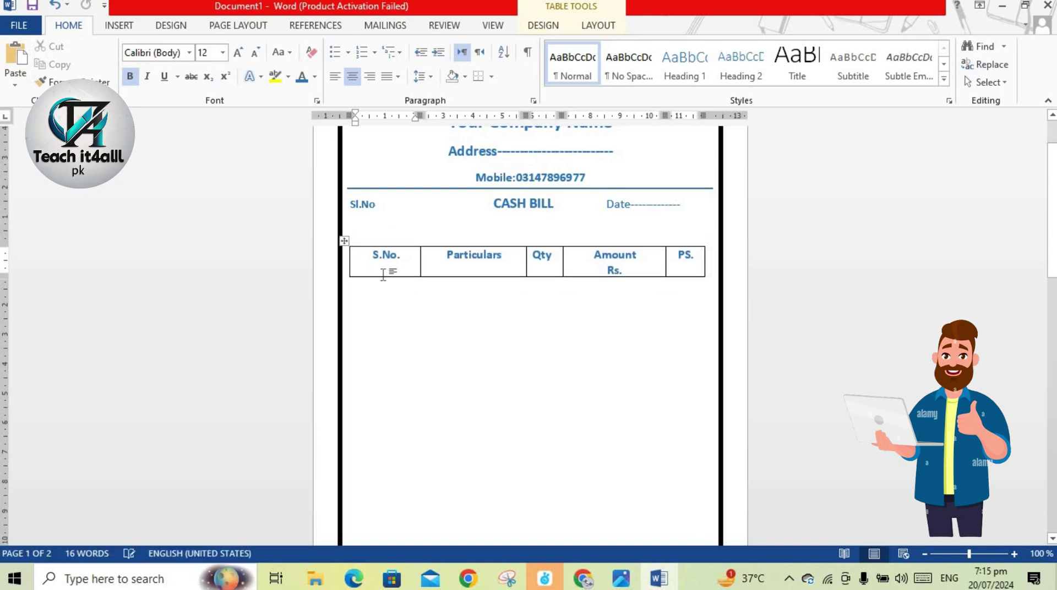
key(ctrl+z)
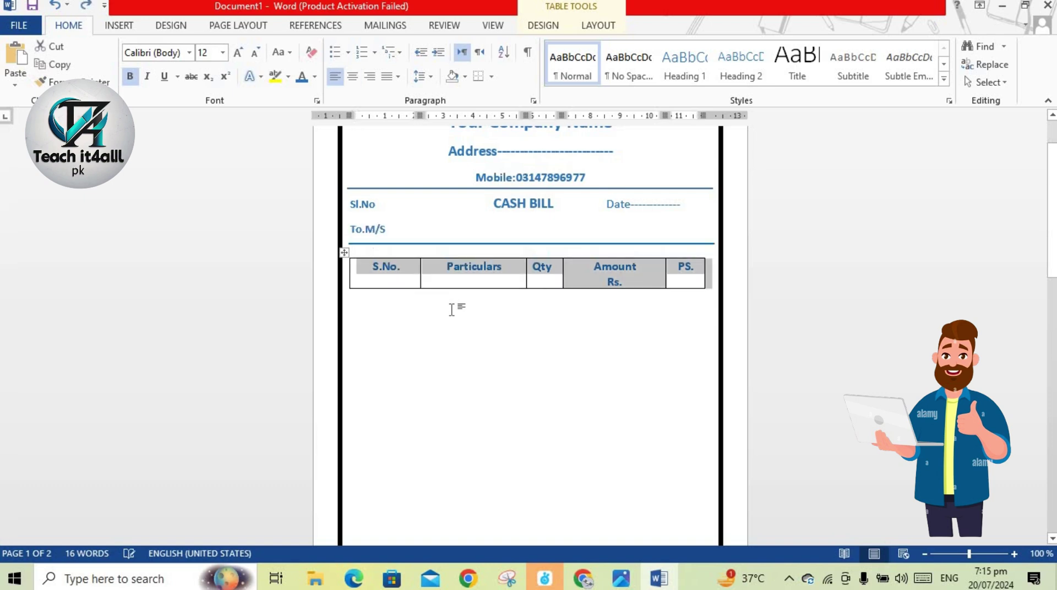
key(Up)
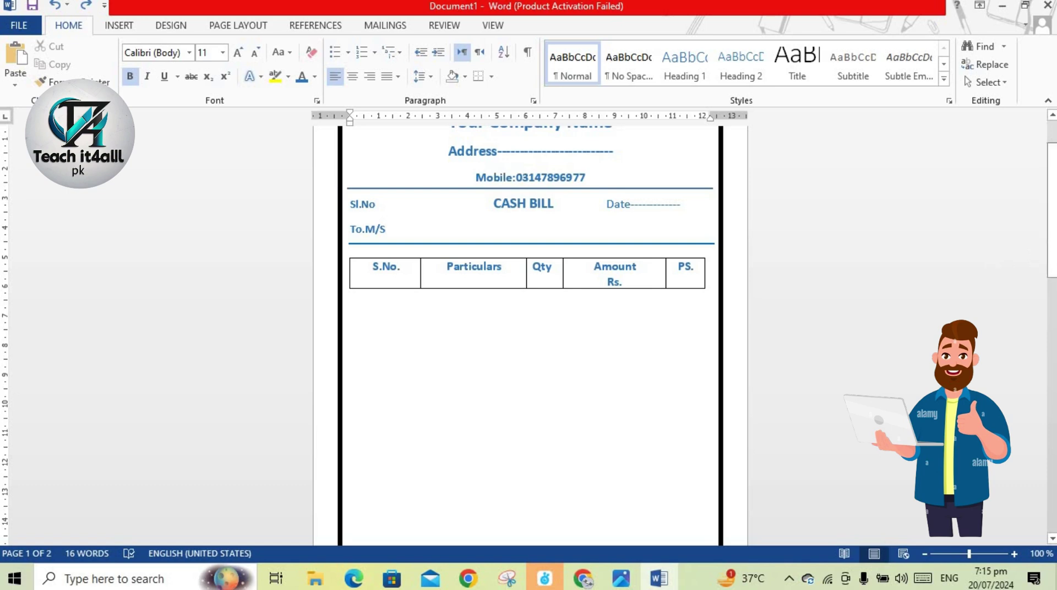
drag(1052, 255, 1051, 386)
- Reset the header lines from Your Company Name to the CASH BILL line to No Spacing style
drag(1048, 255, 1031, 201)
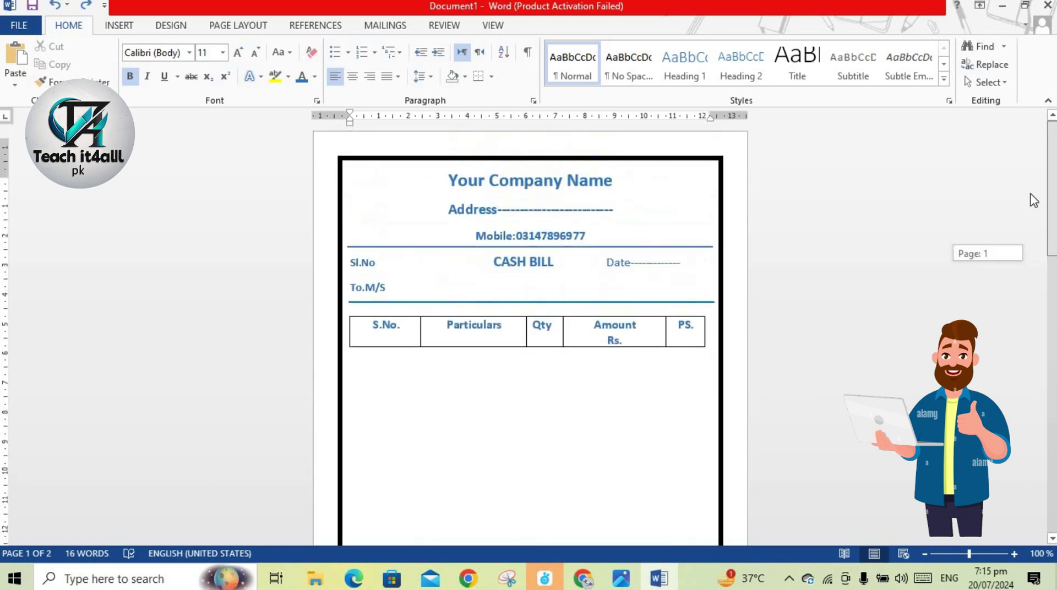
drag(440, 177, 657, 311)
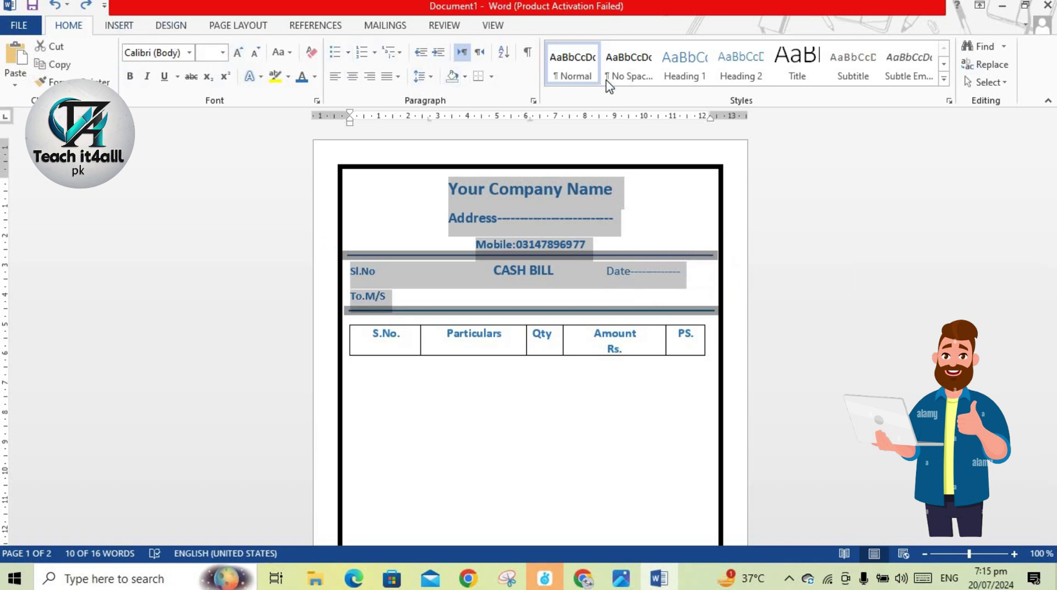
click(622, 80)
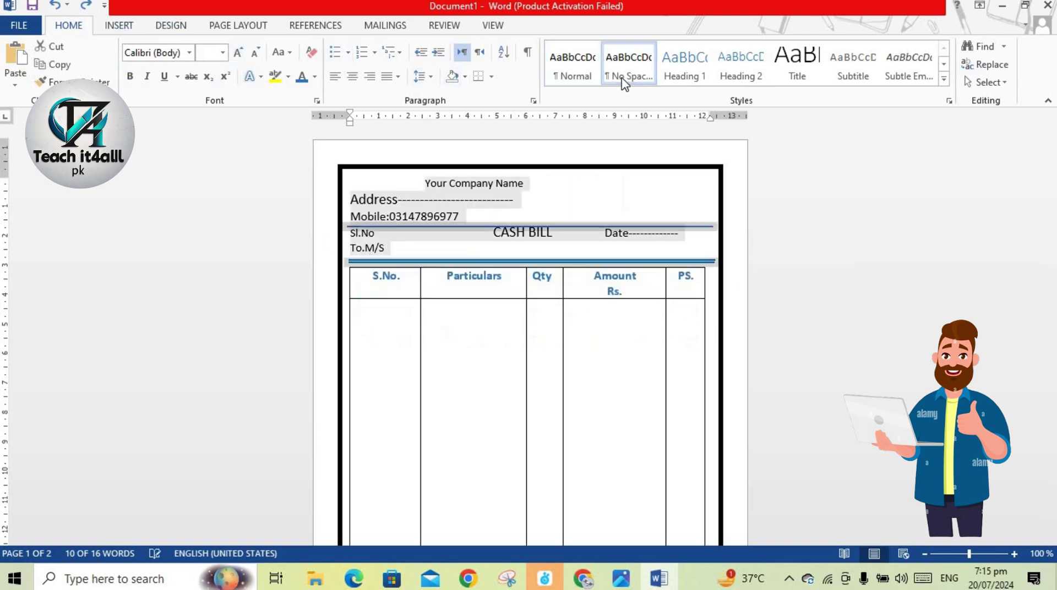
click(585, 193)
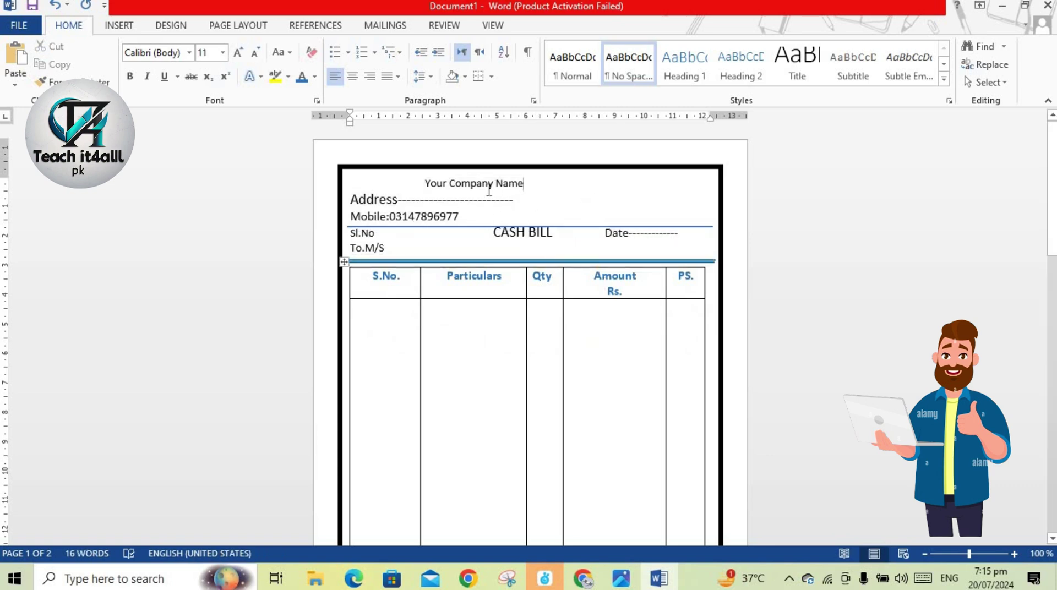
drag(526, 184, 424, 184)
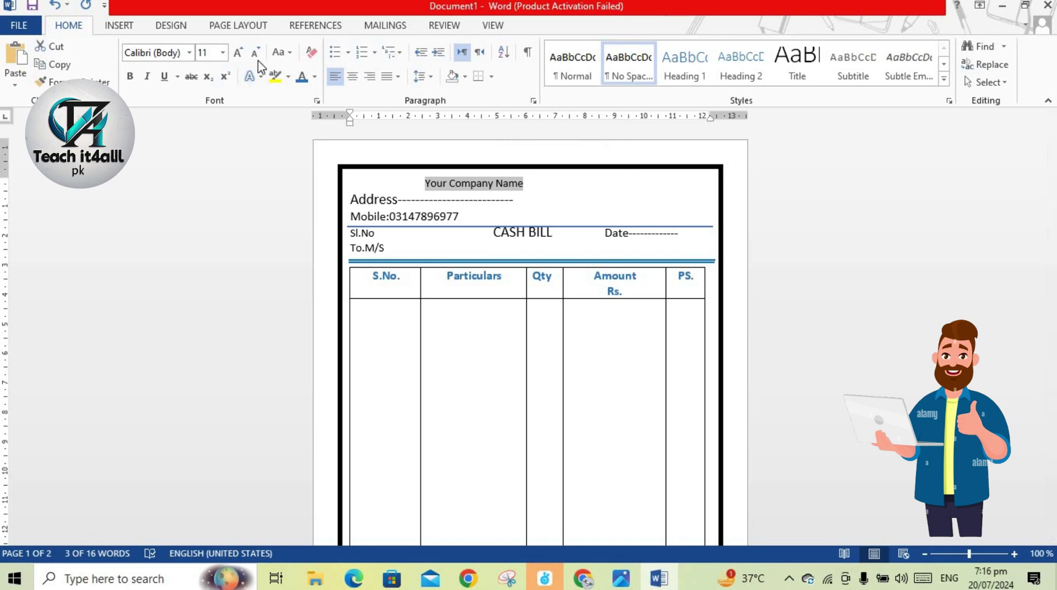
- Make Your Company Name 16 pt, bold and blue
click(238, 53)
click(239, 53)
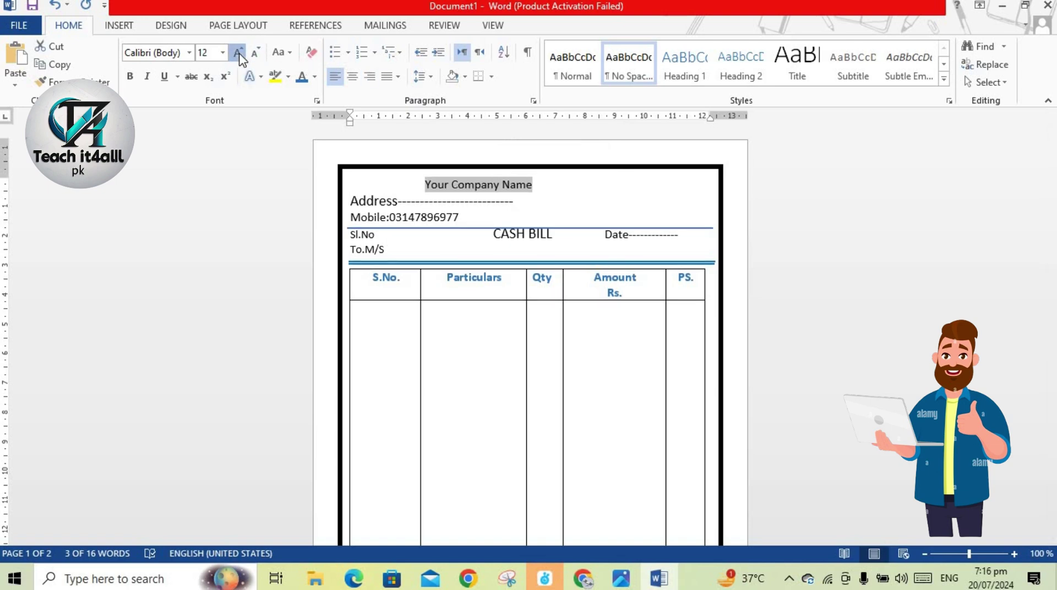
click(239, 53)
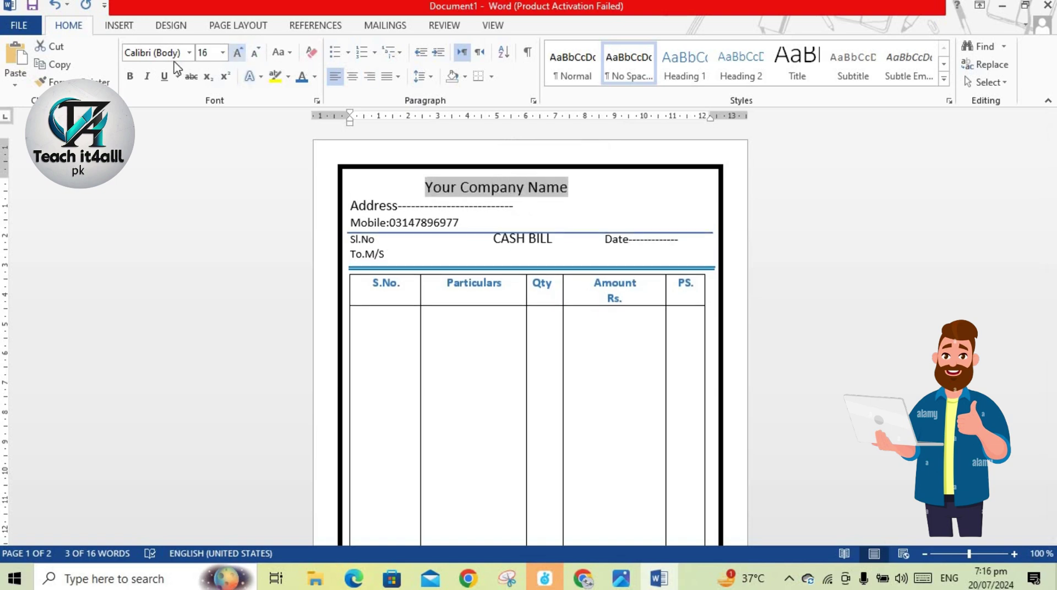
click(131, 77)
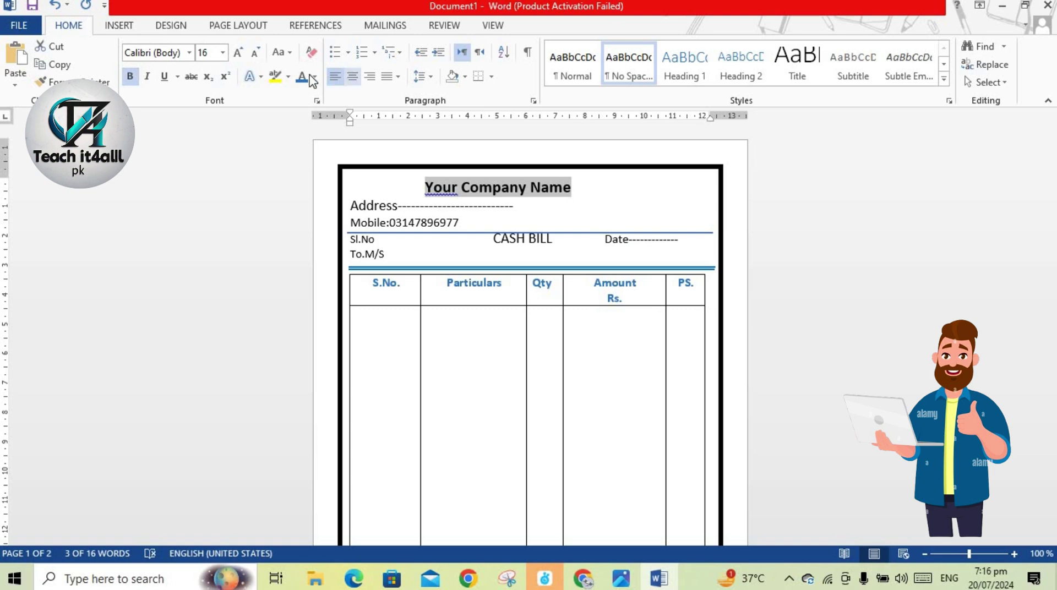
click(302, 78)
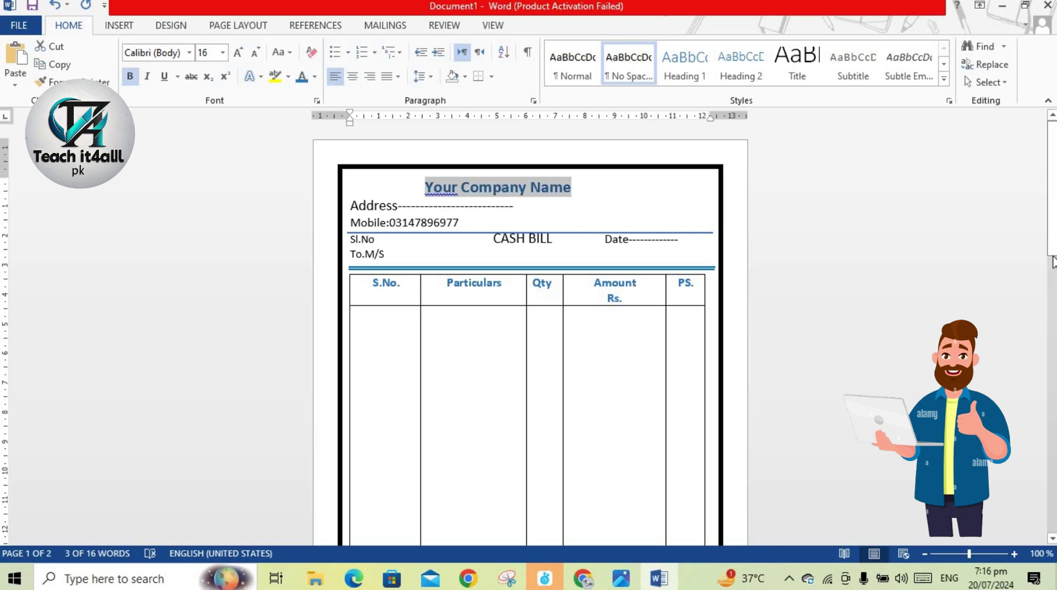
- Center the Address and Mobile lines and colour them blue
mouse_move(1054, 201)
mouse_down()
mouse_move(1054, 242)
mouse_move(1054, 228)
mouse_up()
drag(350, 205, 451, 215)
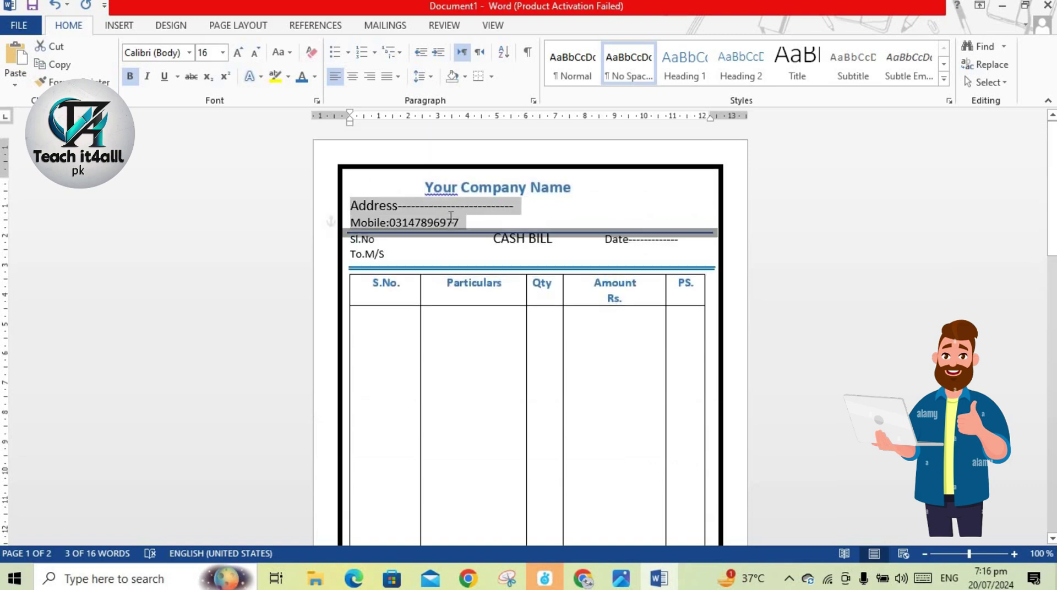
click(354, 80)
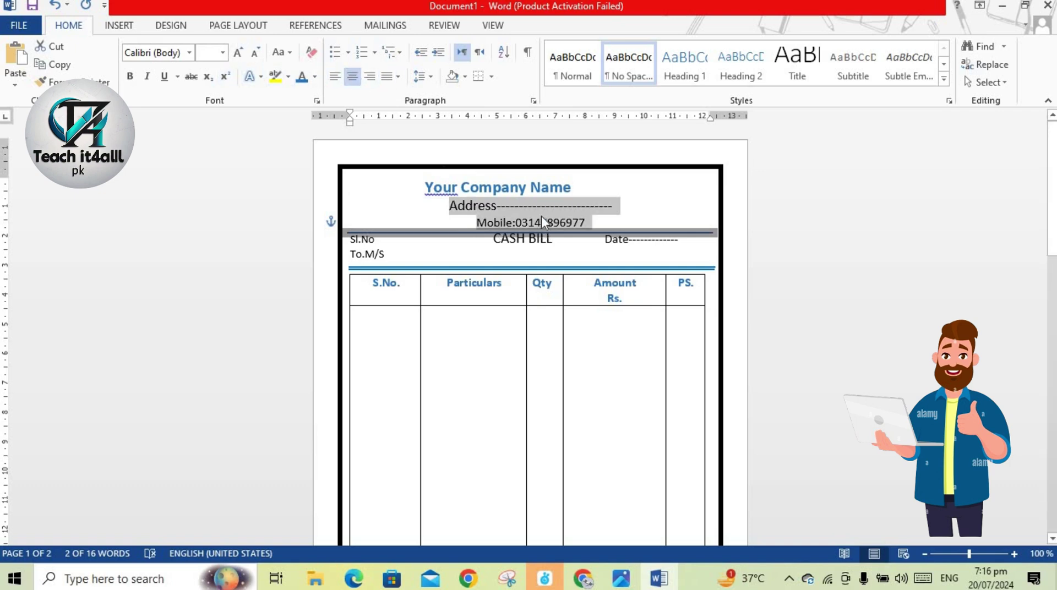
click(300, 77)
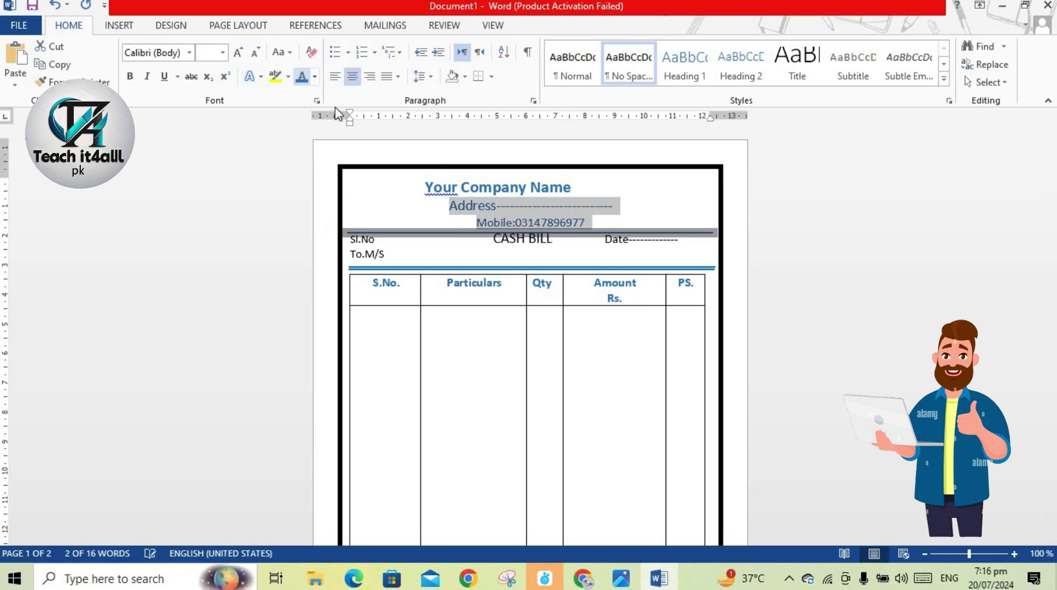
click(391, 193)
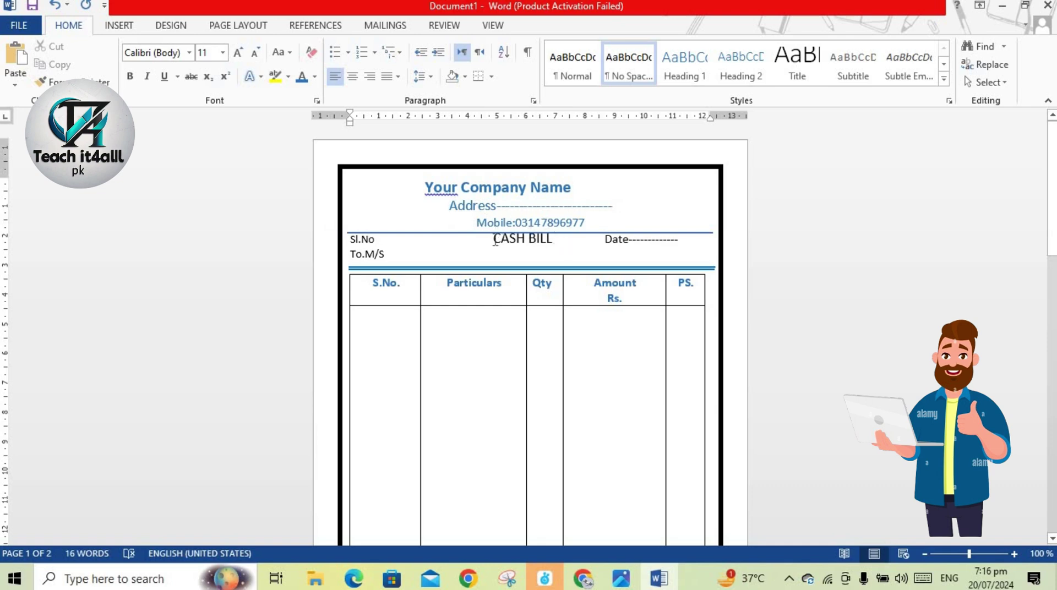
- Make the CASH BILL text bold
drag(494, 241, 549, 246)
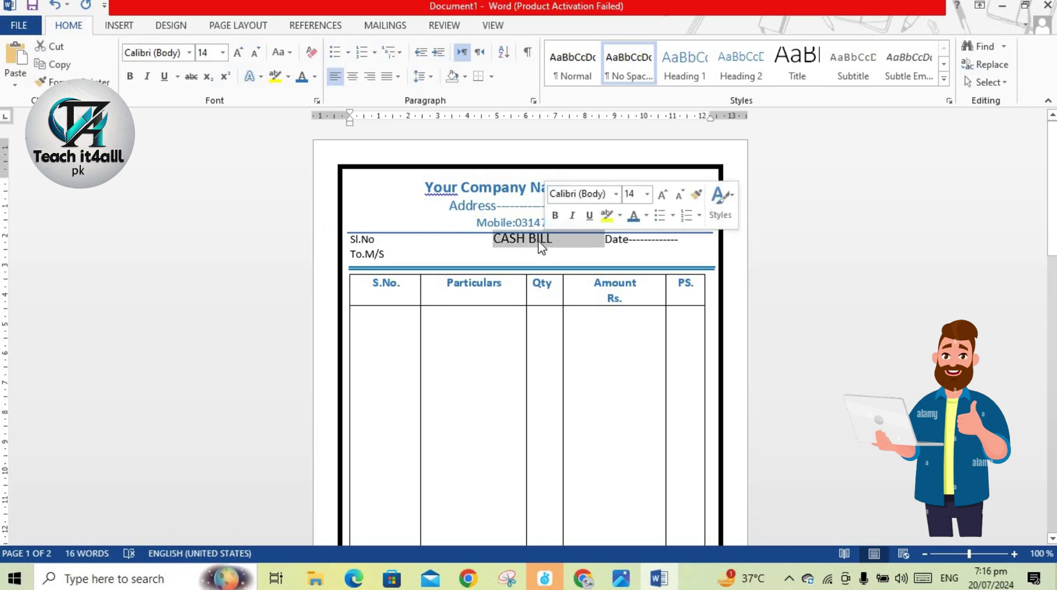
click(537, 241)
drag(552, 240, 491, 241)
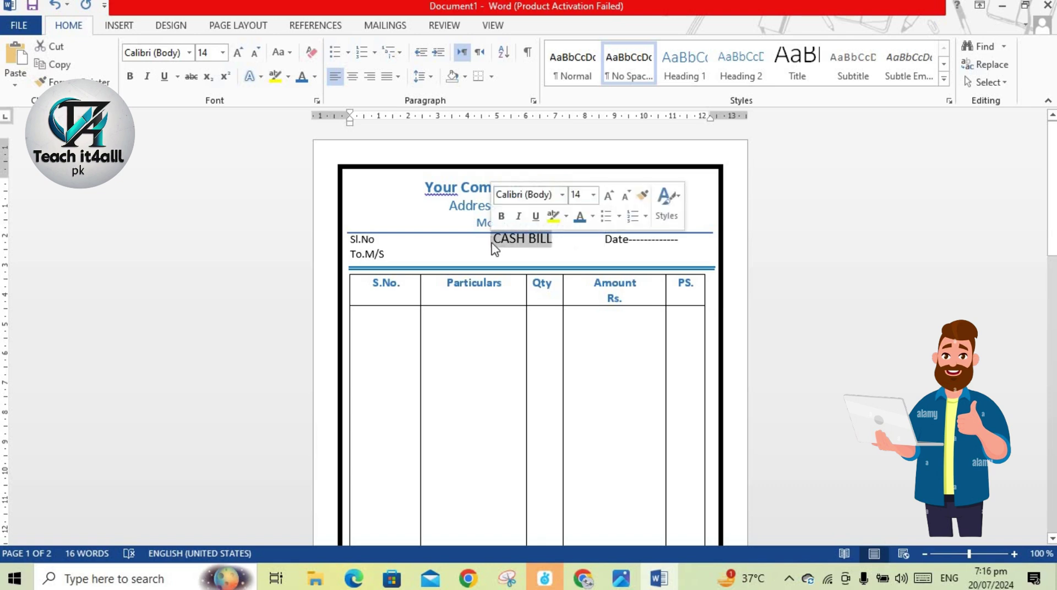
click(135, 80)
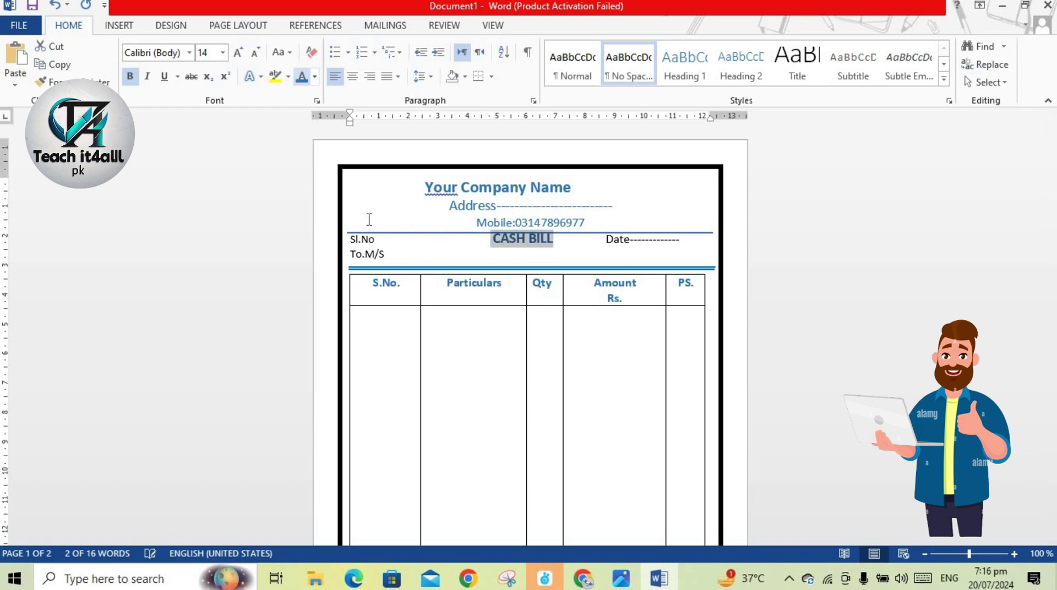
- Colour the Sl.No, To.M/S and Date labels blue
drag(352, 240, 389, 253)
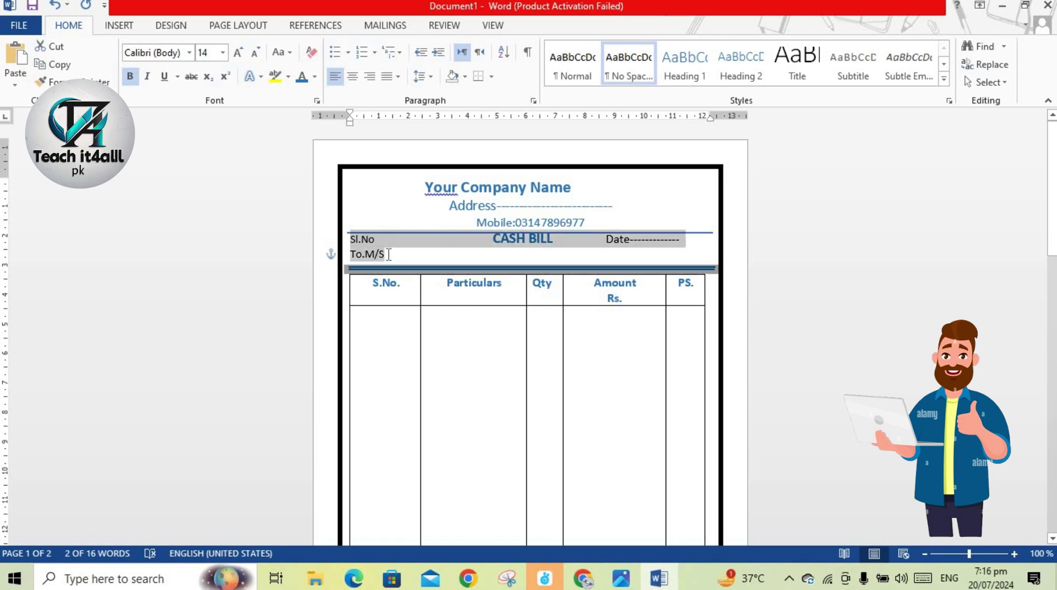
drag(353, 239, 393, 246)
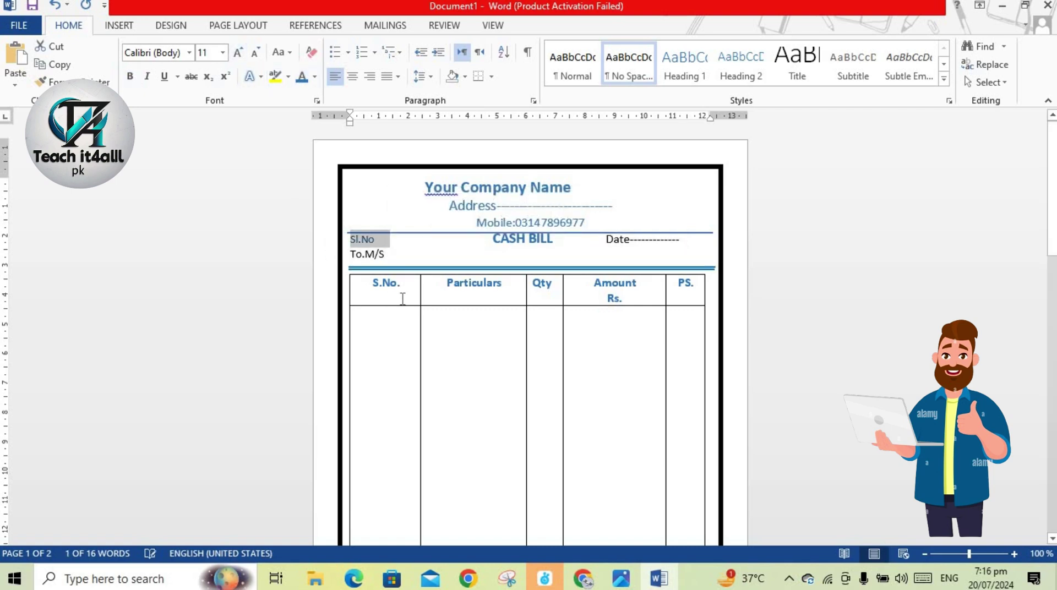
mouse_move(368, 253)
drag(387, 253, 351, 253)
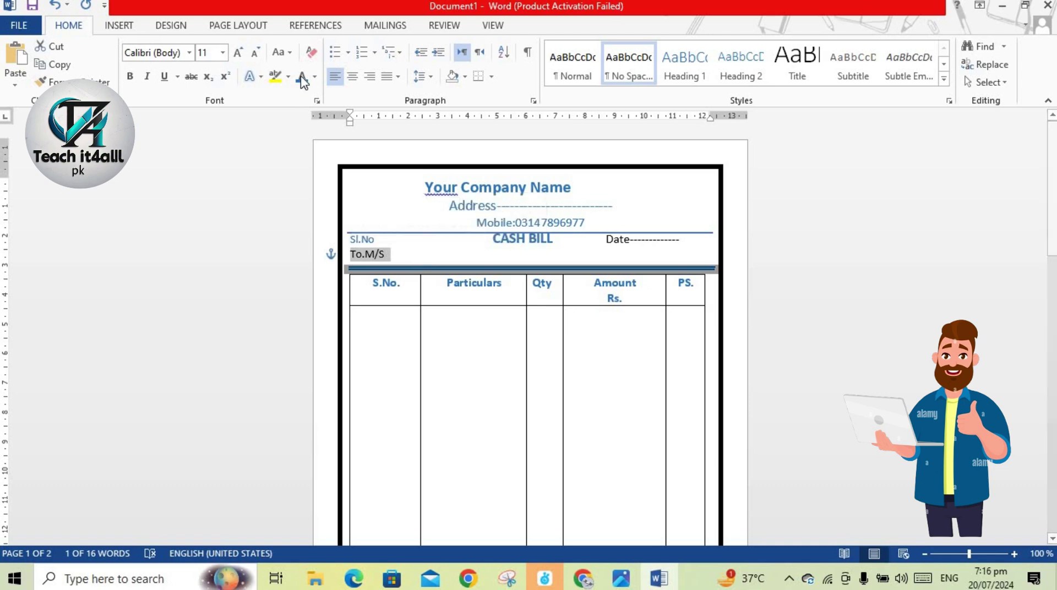
mouse_move(605, 240)
mouse_down()
mouse_move(687, 242)
mouse_move(605, 240)
mouse_up()
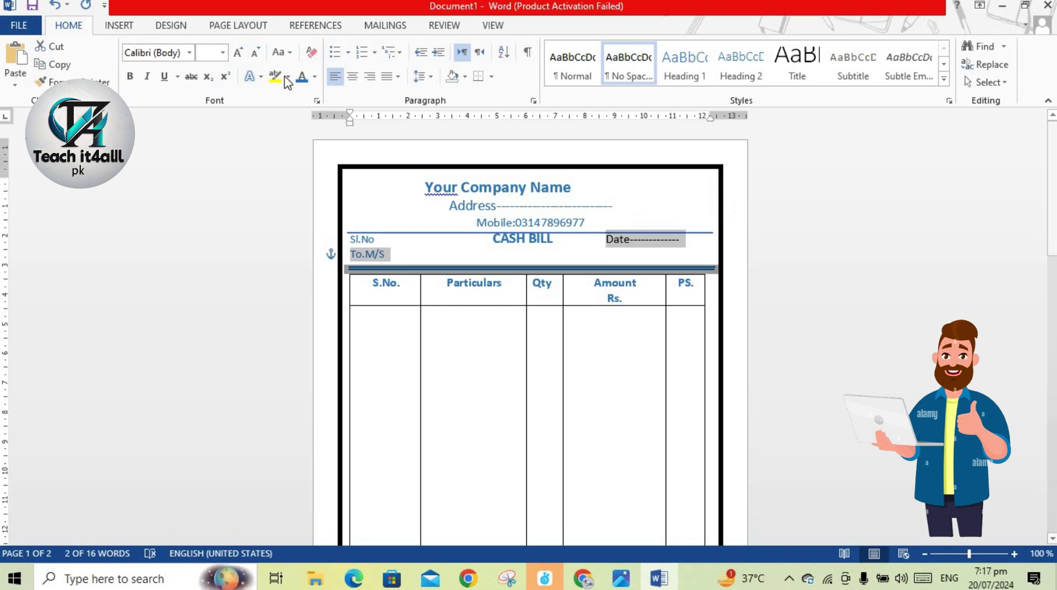
click(301, 79)
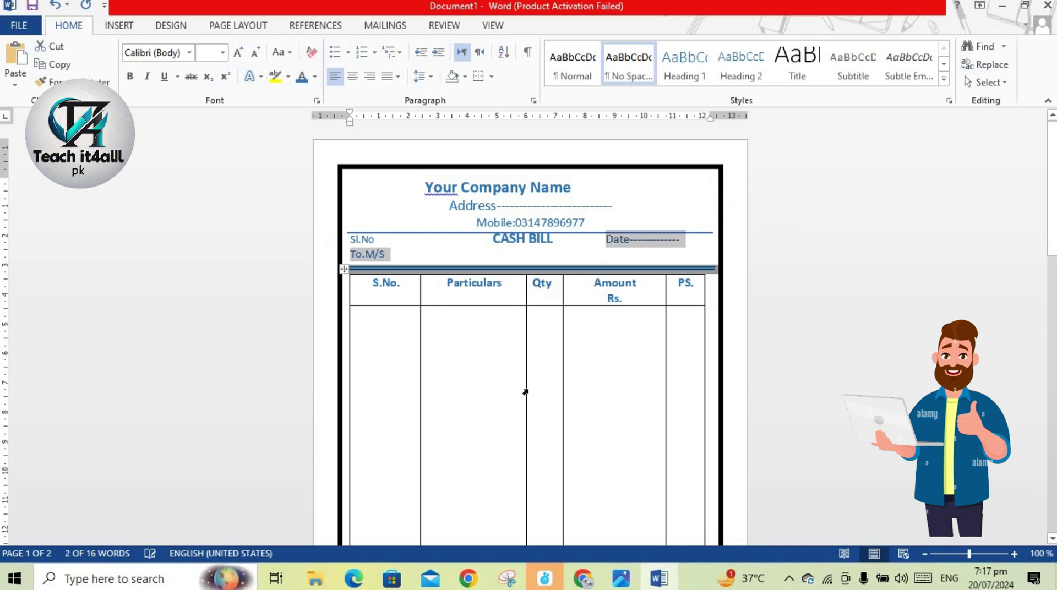
click(653, 226)
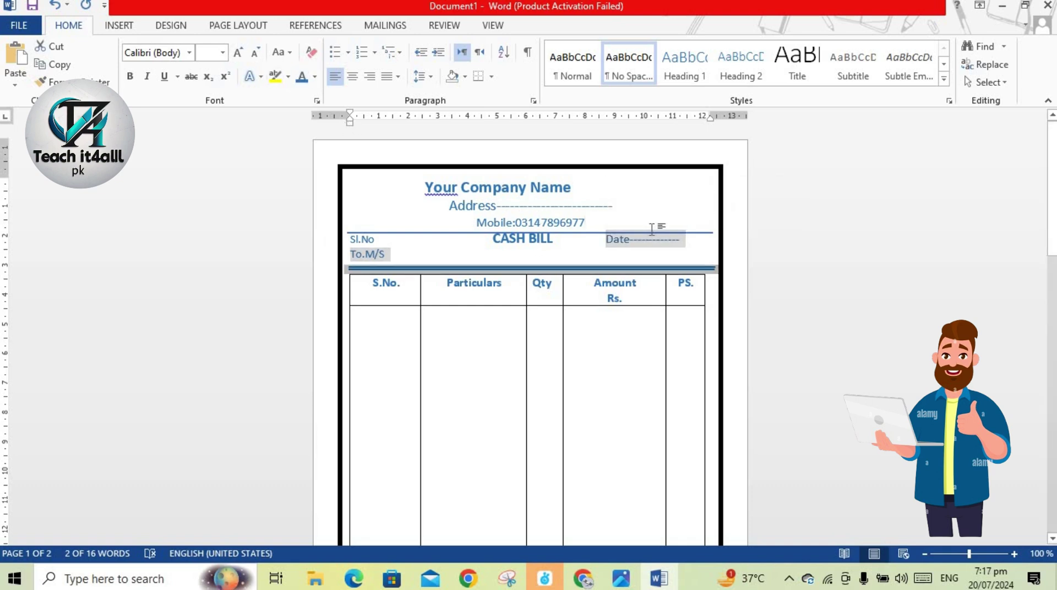
- Ignore the spelling flag on 'Your', nudge the blue rule up, and add a blank line below Mobile
right_click(439, 189)
click(507, 230)
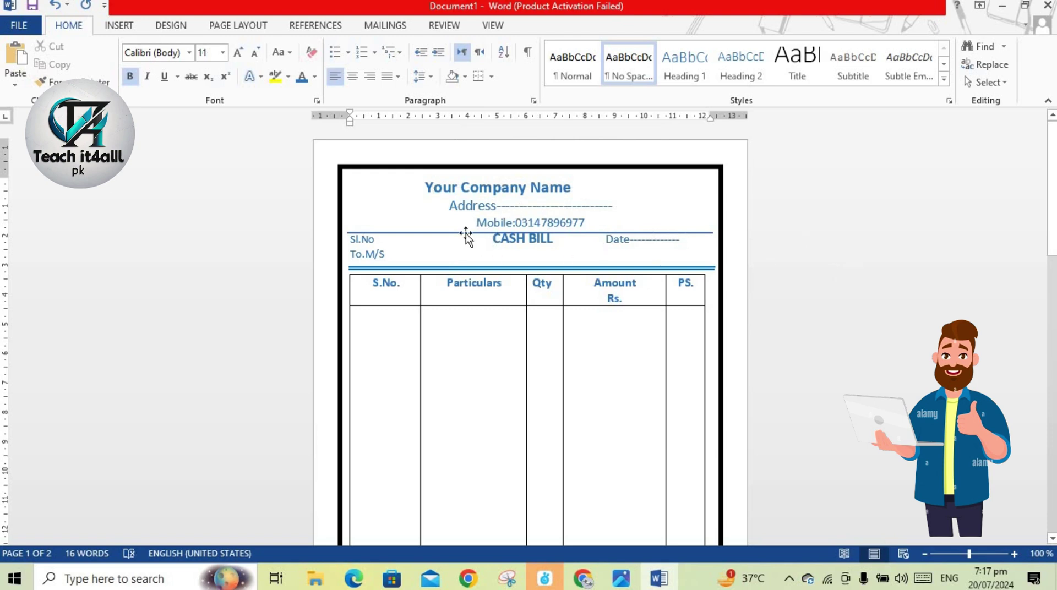
drag(466, 233, 466, 230)
click(435, 220)
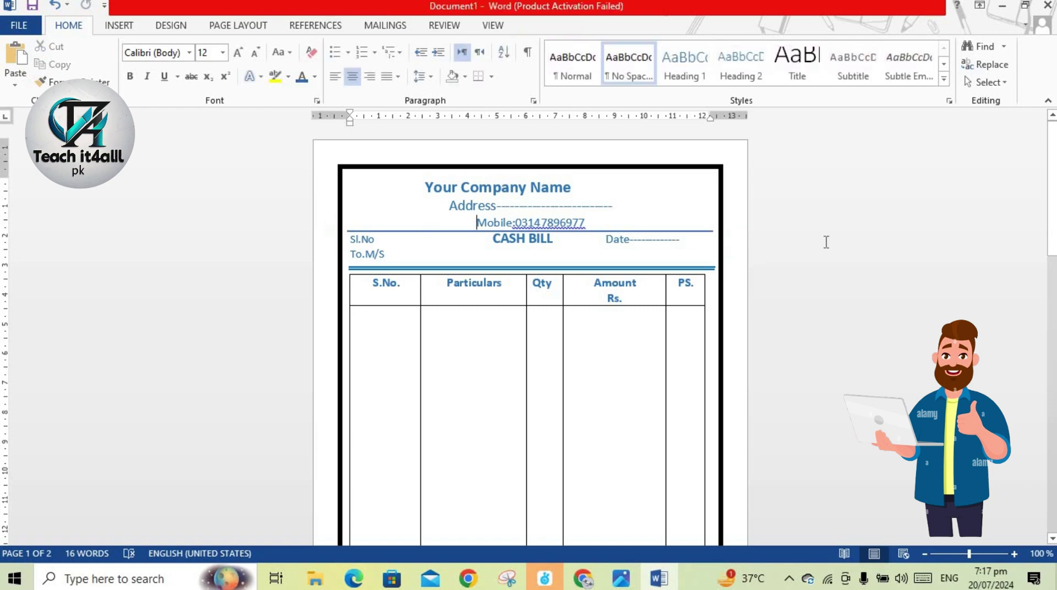
click(828, 242)
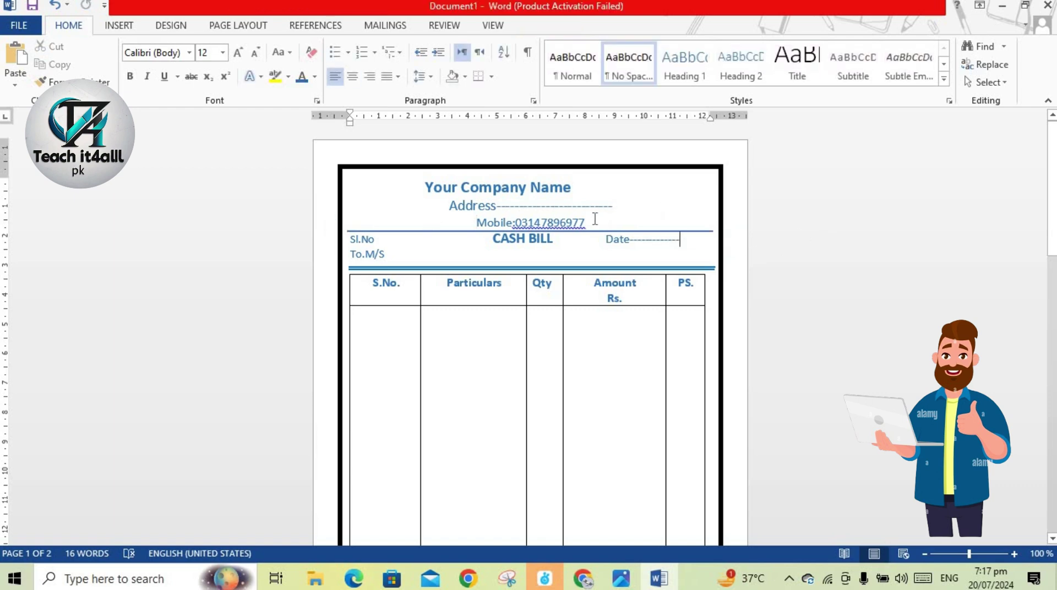
click(594, 219)
key(Return)
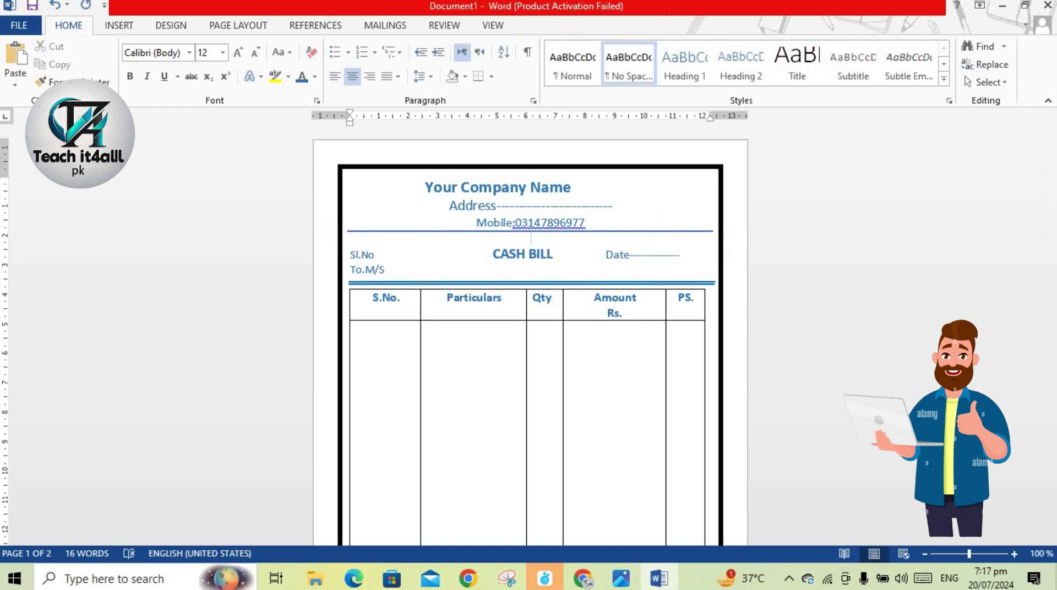
- Place the insertion point below the item table for the Company Name signature line
key(Up)
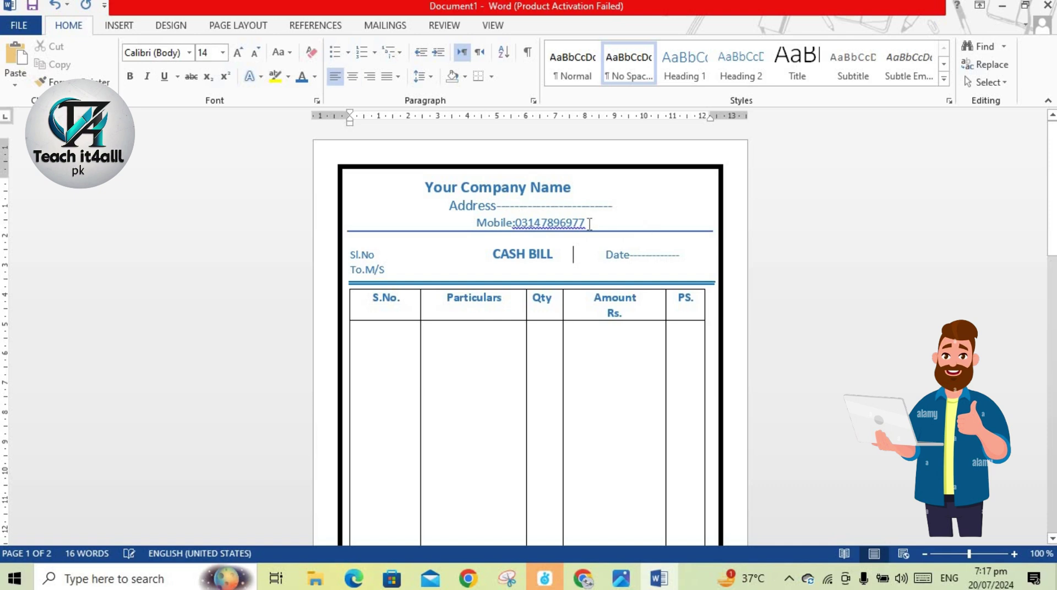
key(Down)
key(Down)
mouse_move(1052, 187)
mouse_down()
mouse_move(1052, 285)
mouse_move(1052, 165)
mouse_move(1052, 294)
mouse_up()
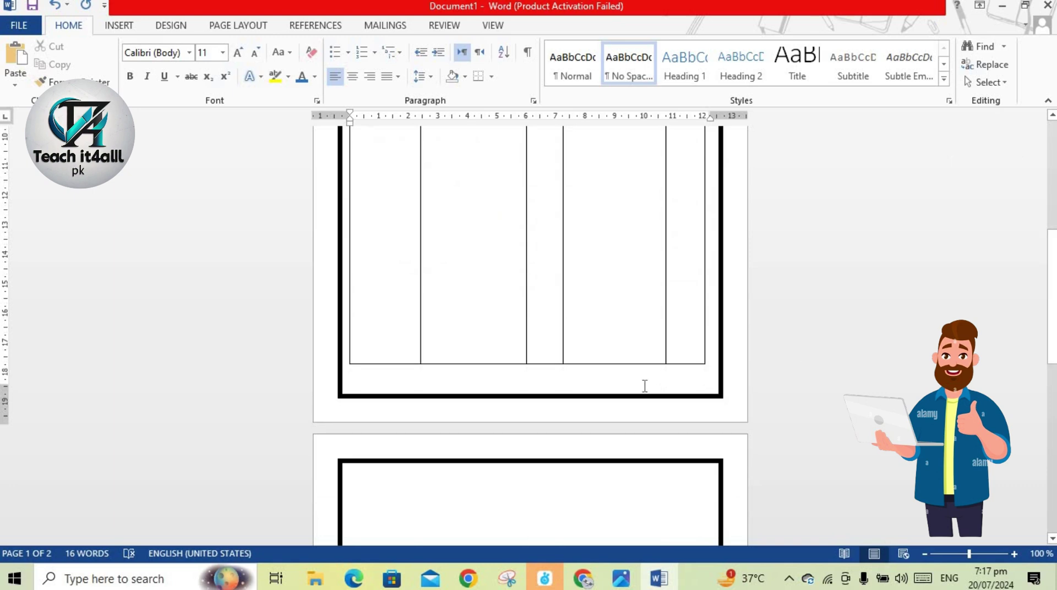
click(618, 378)
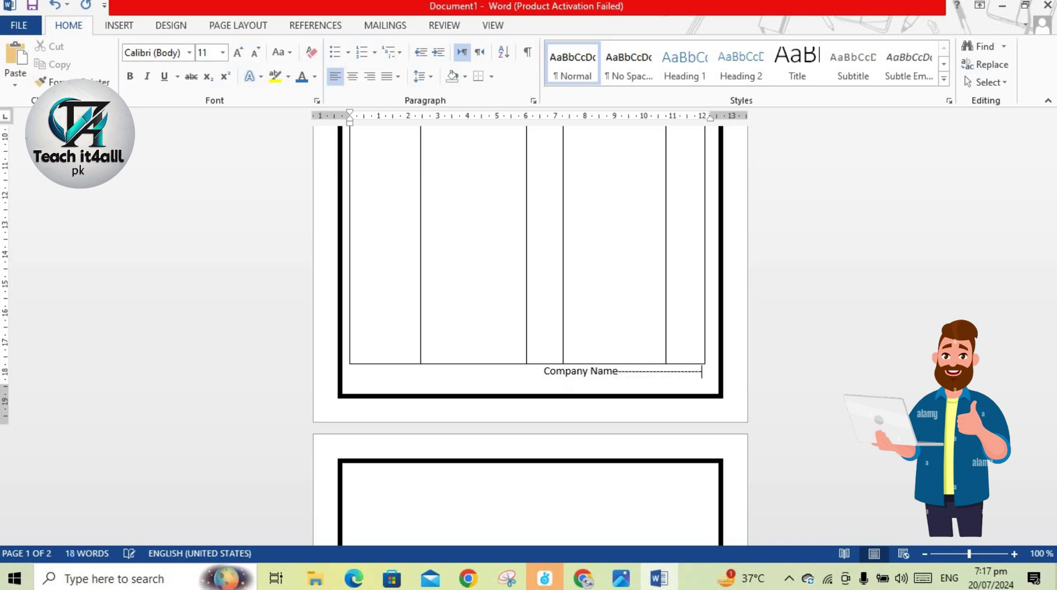
- Make the Company Name signature line blue and bold, undoing the size increase that pushed it off page 1
triple_click(617, 373)
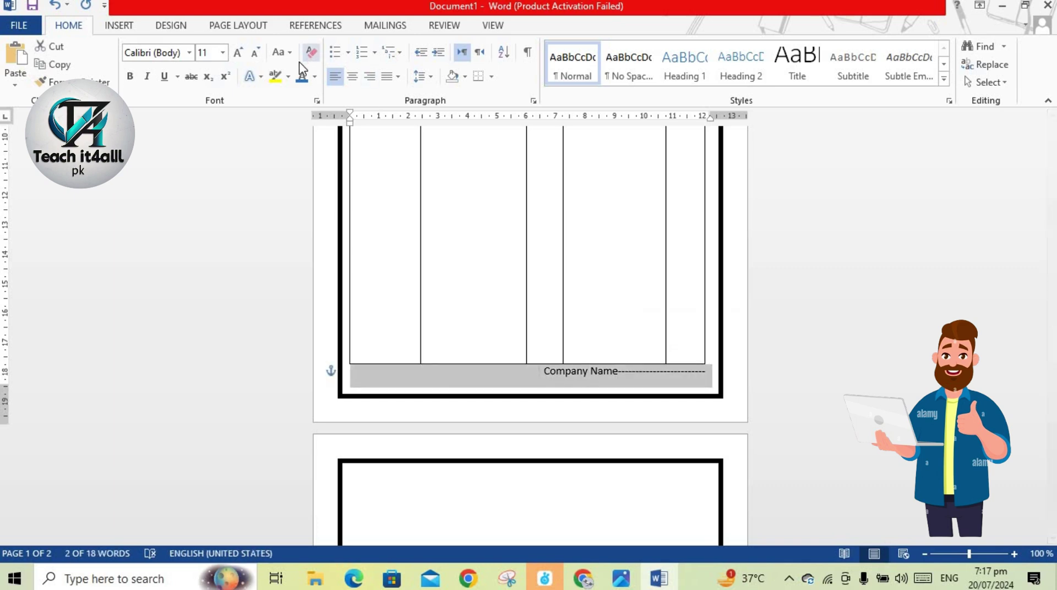
click(301, 76)
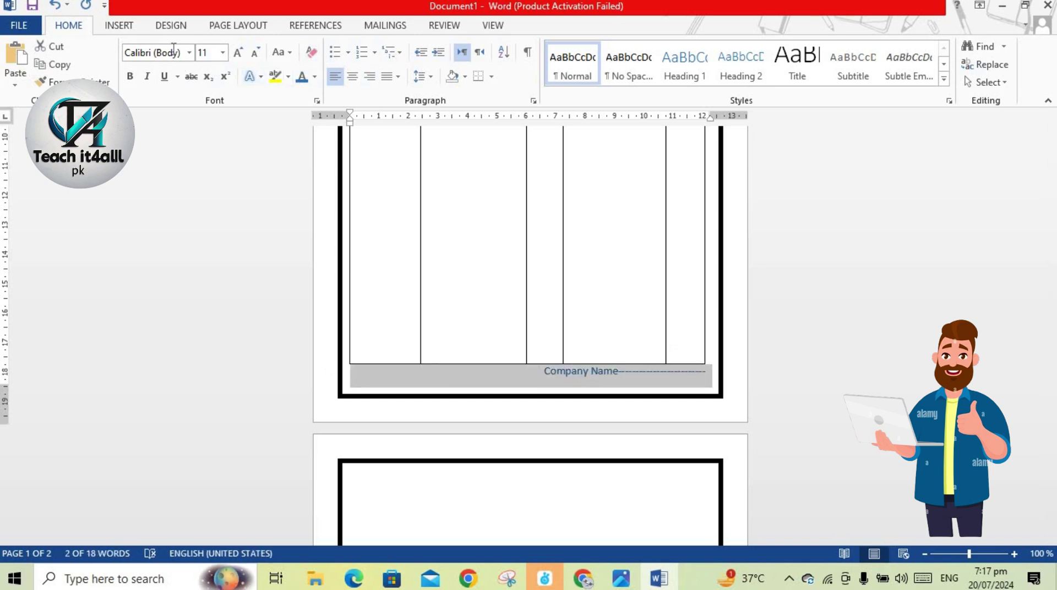
click(239, 56)
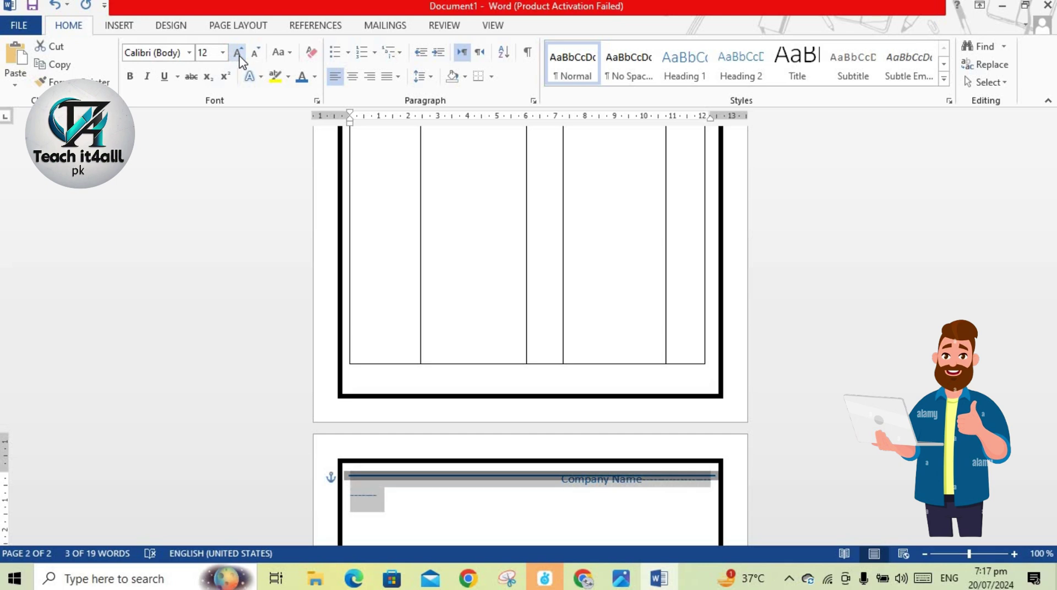
key(ctrl+z)
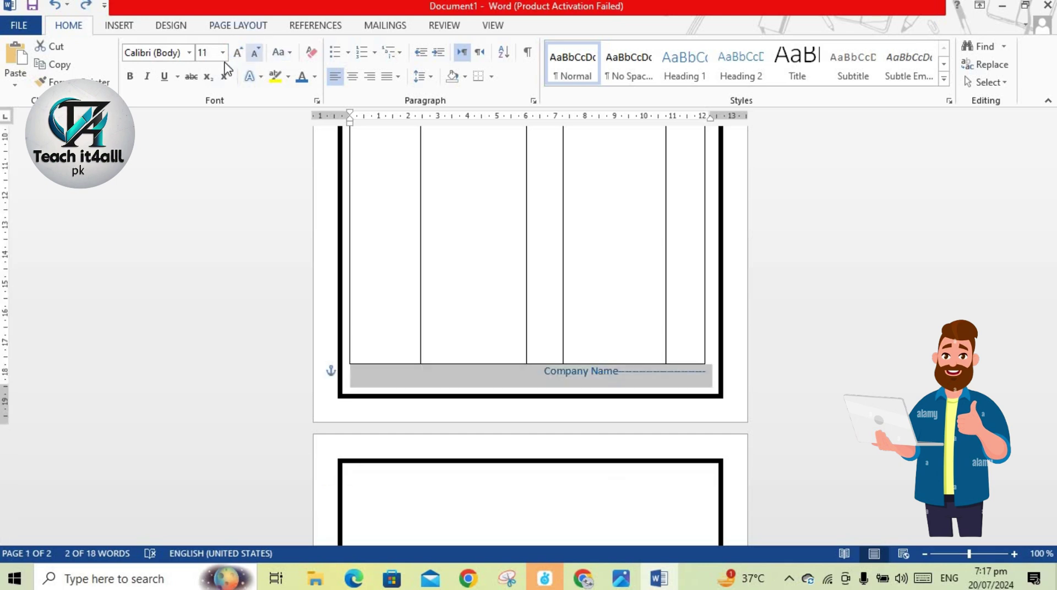
click(130, 76)
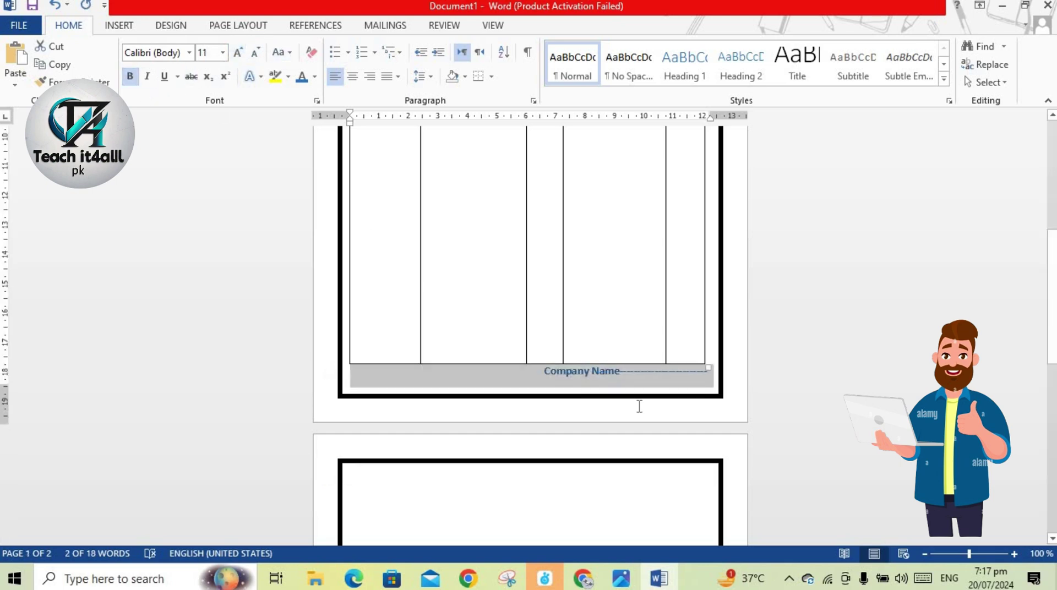
click(736, 374)
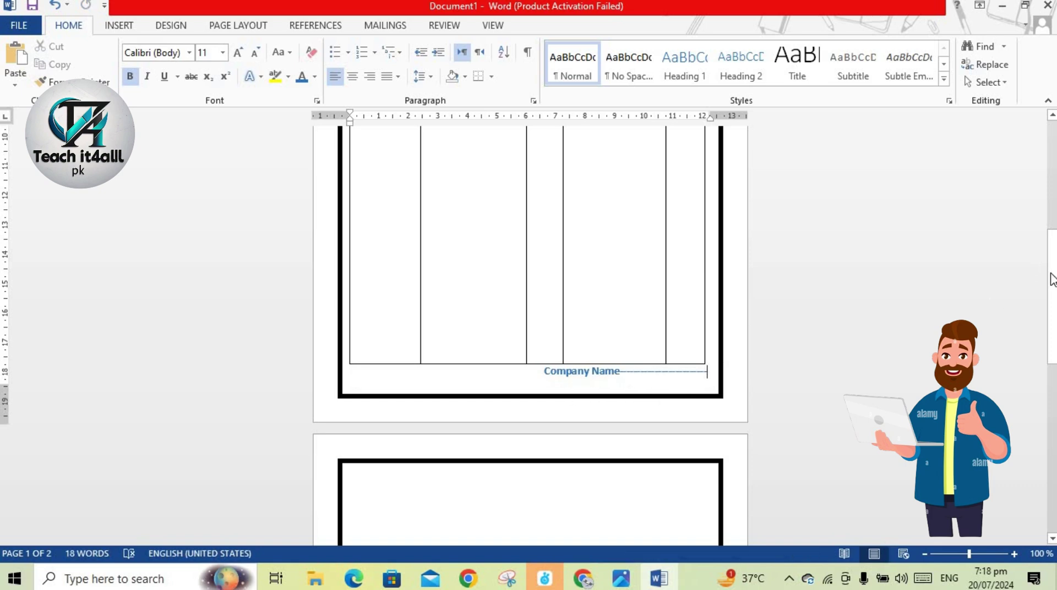
- Compare the bill with the ghj.jpg reference image, then return to the document
drag(1052, 268, 1053, 160)
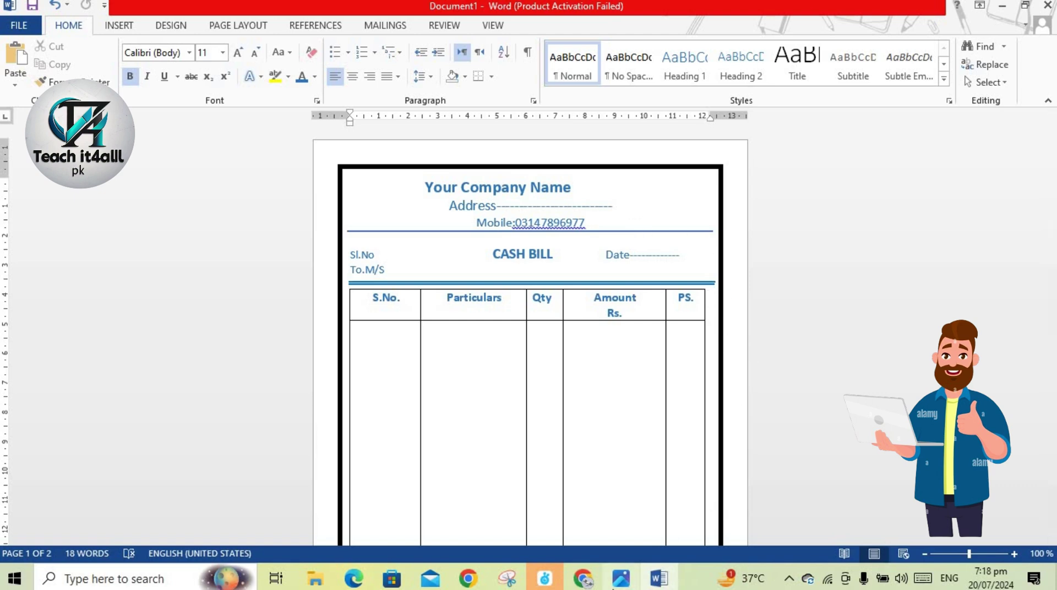
click(621, 578)
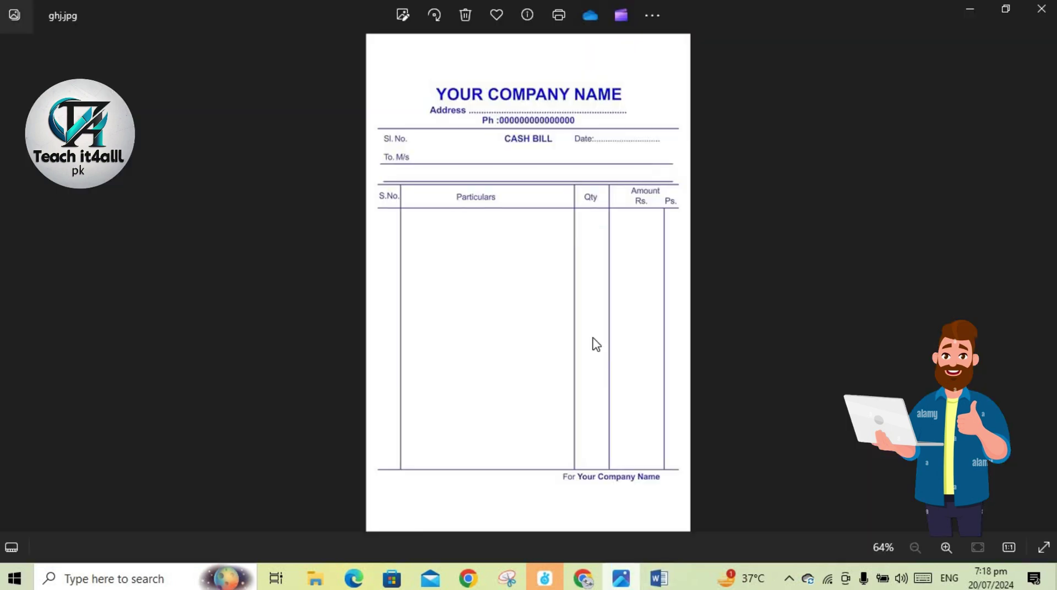
click(659, 578)
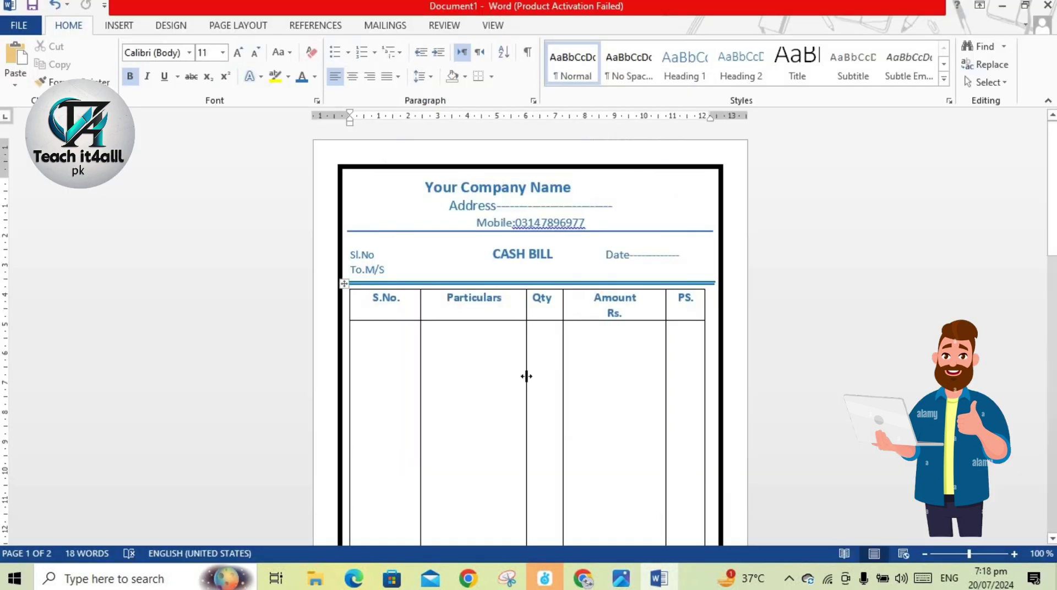
- Select the item table and set the border Pen Color to dark blue
click(344, 283)
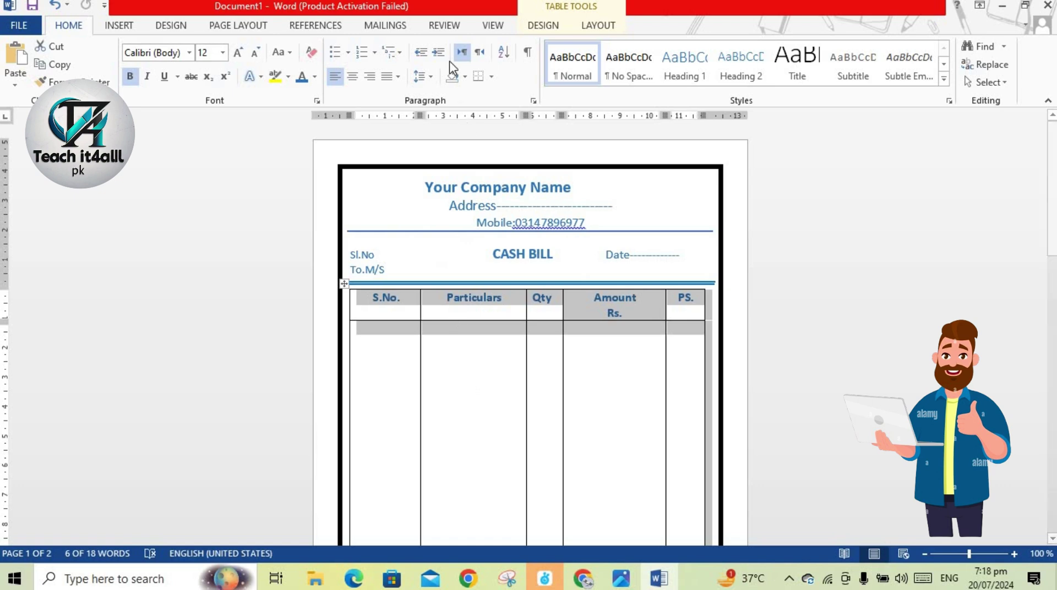
click(598, 26)
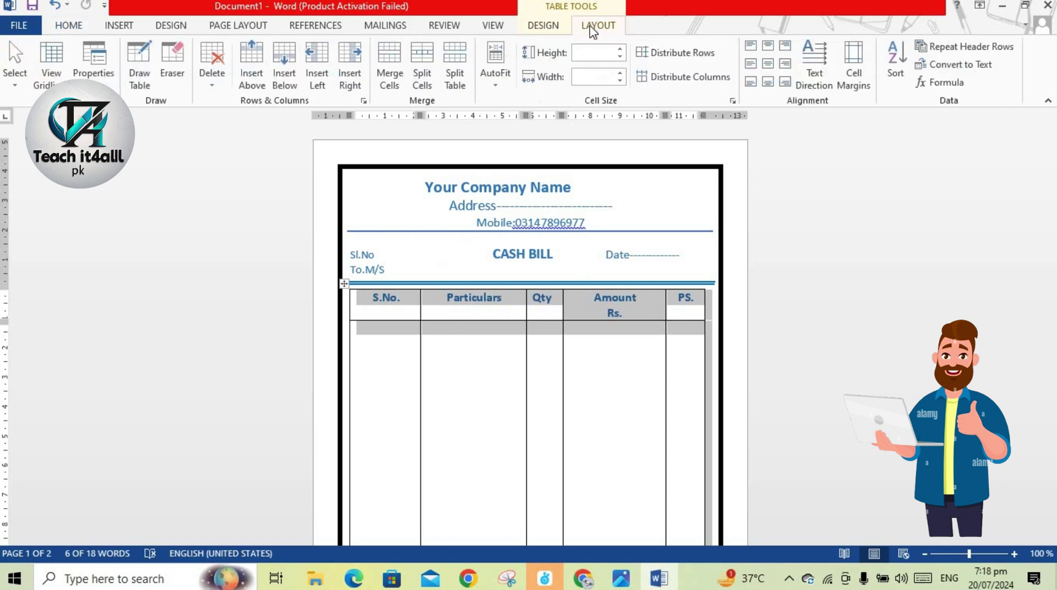
click(545, 27)
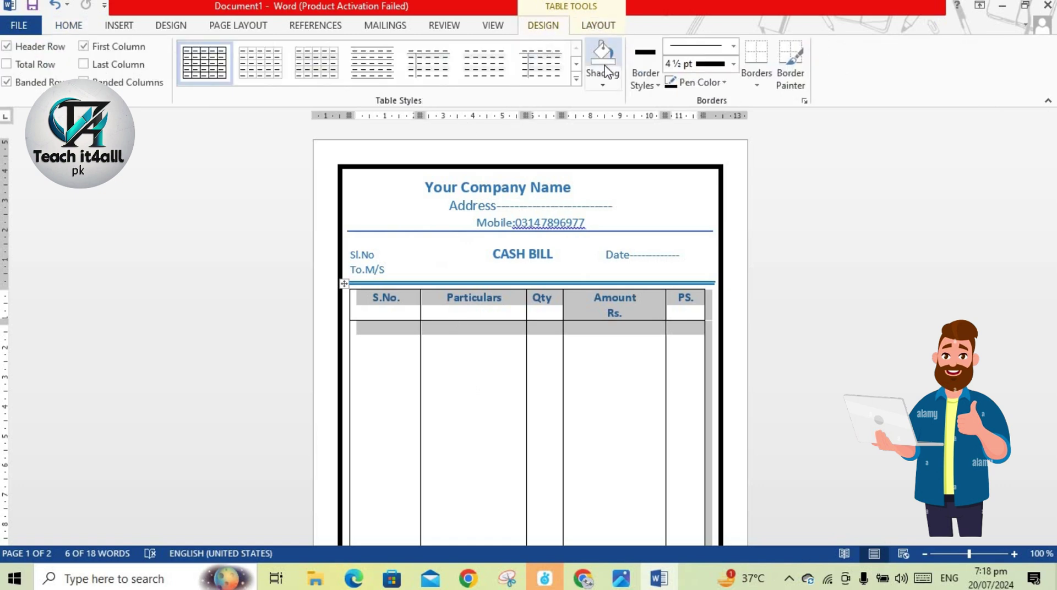
click(604, 87)
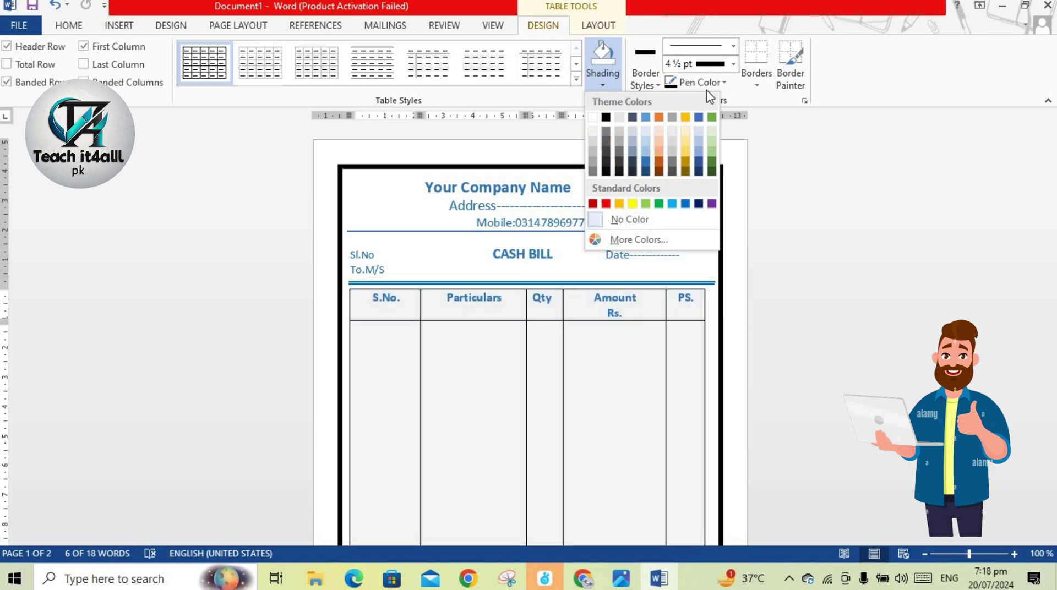
click(725, 82)
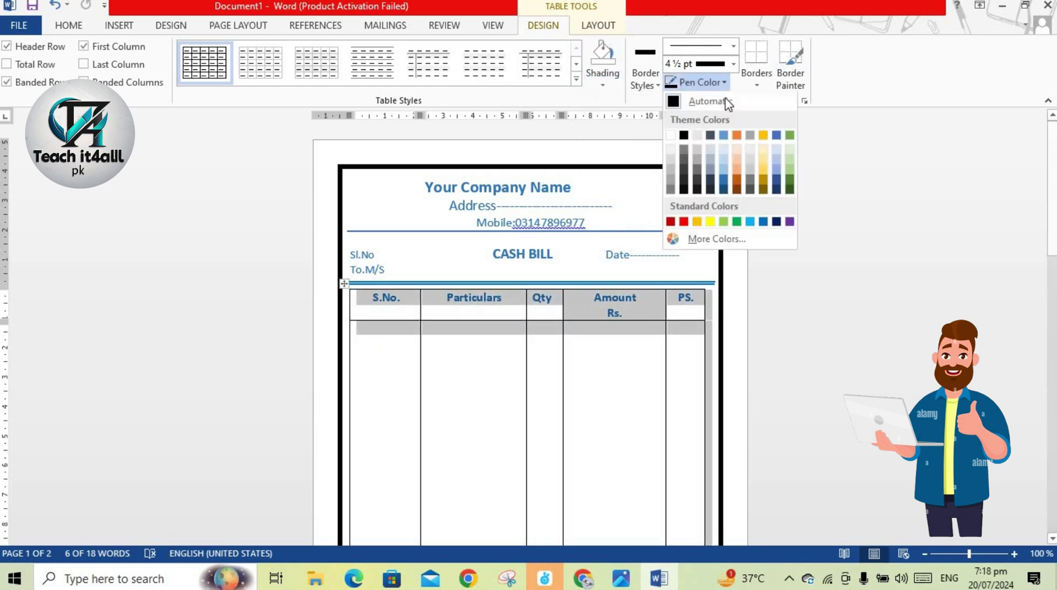
click(724, 184)
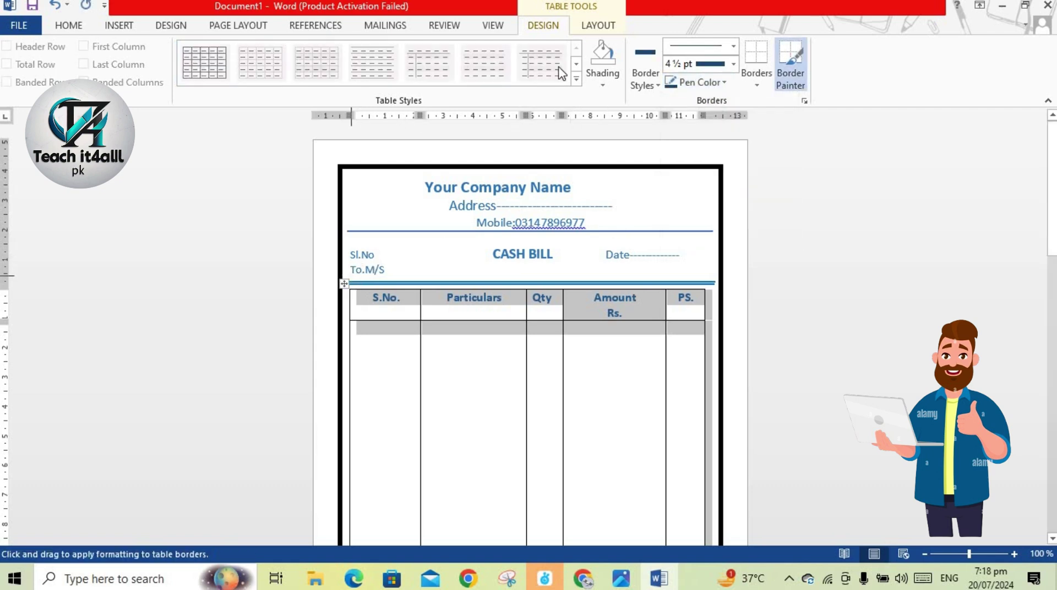
click(724, 87)
click(218, 130)
- Browse the table styles list without applying one, and turn off Border Painter
click(165, 30)
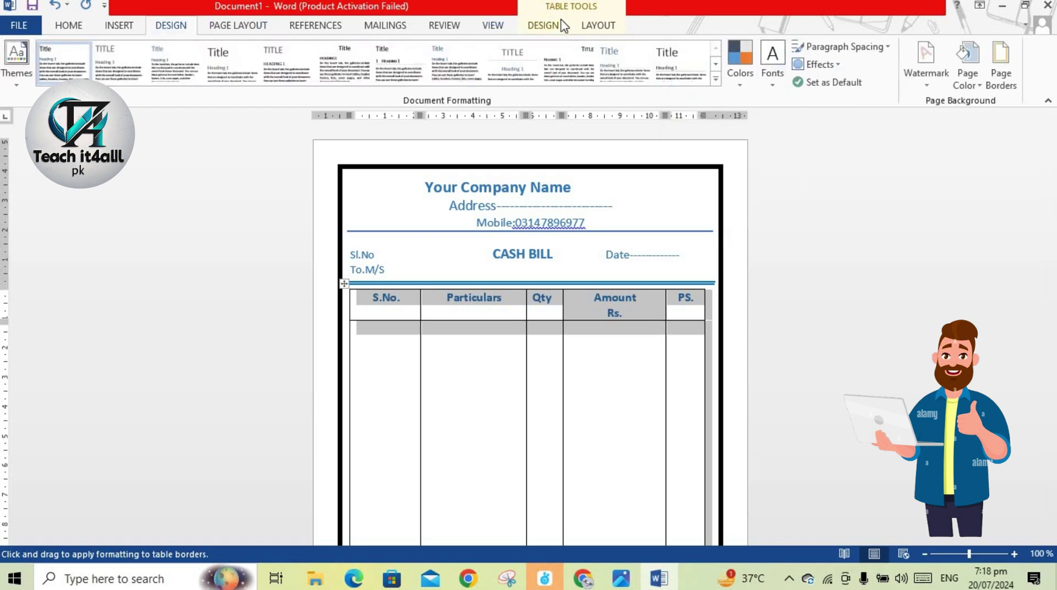
click(544, 25)
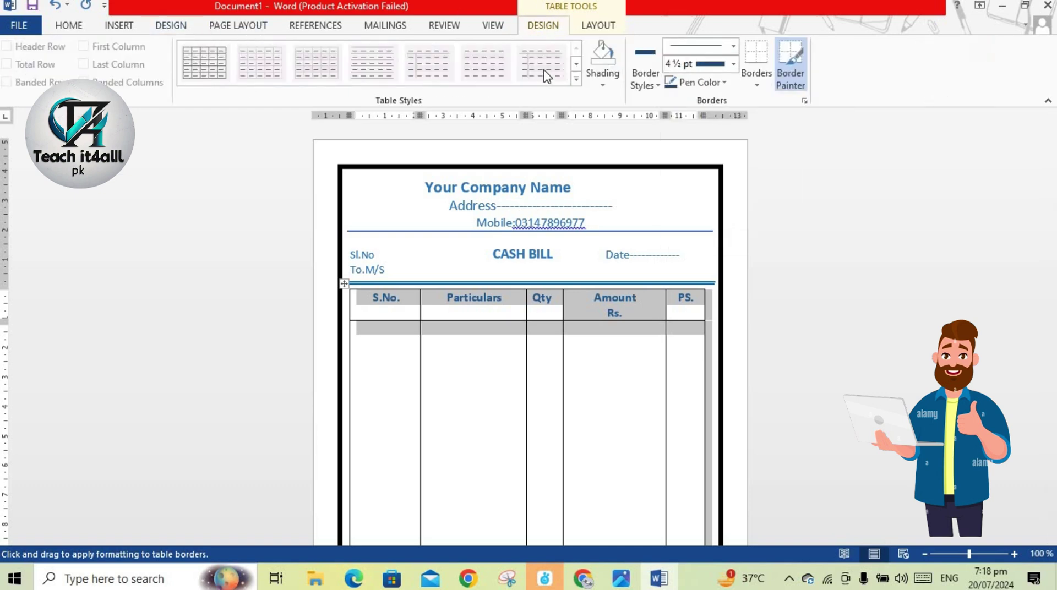
click(575, 82)
click(826, 156)
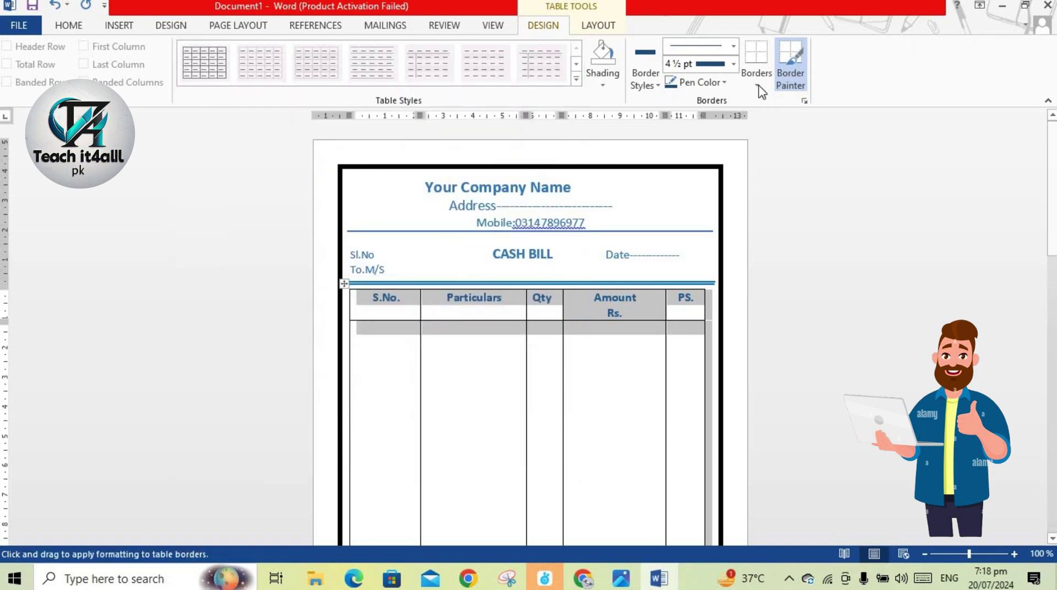
click(794, 70)
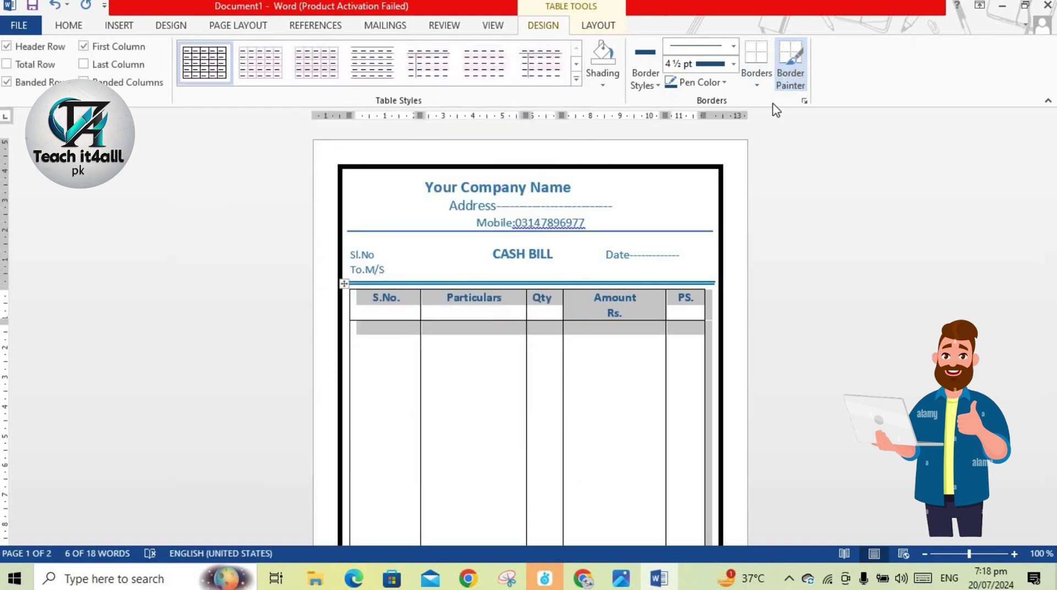
- Apply the light blue grid table style to the item table, leaving the line style unchanged
click(576, 79)
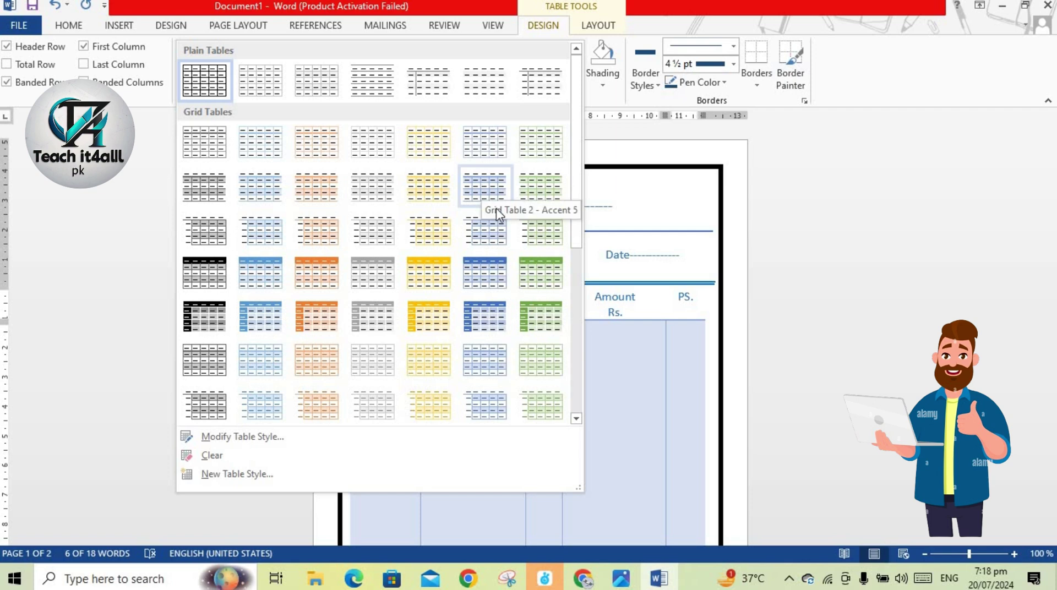
click(263, 152)
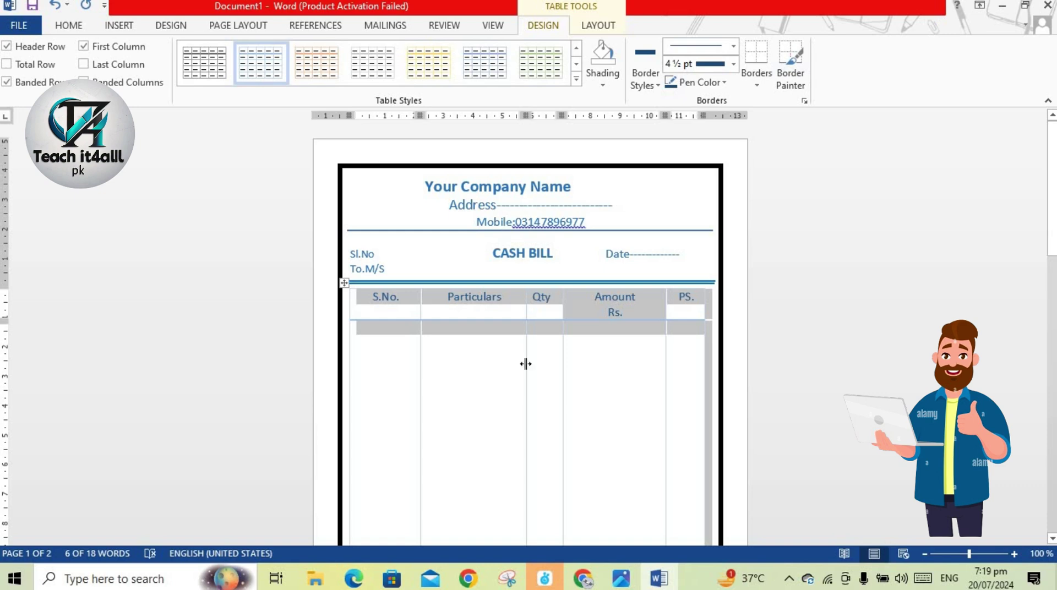
click(734, 48)
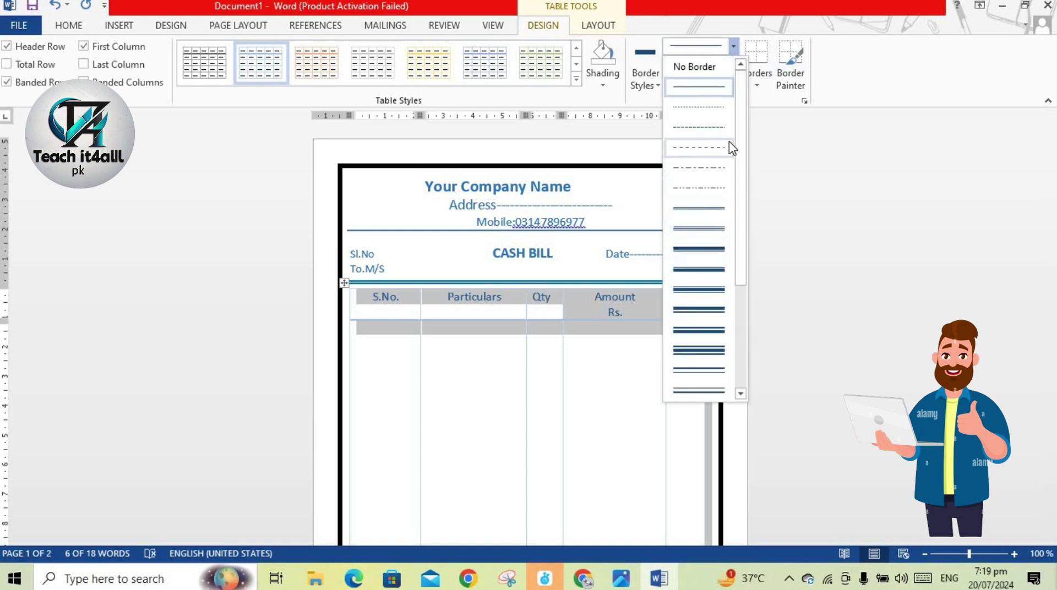
drag(741, 114, 750, 237)
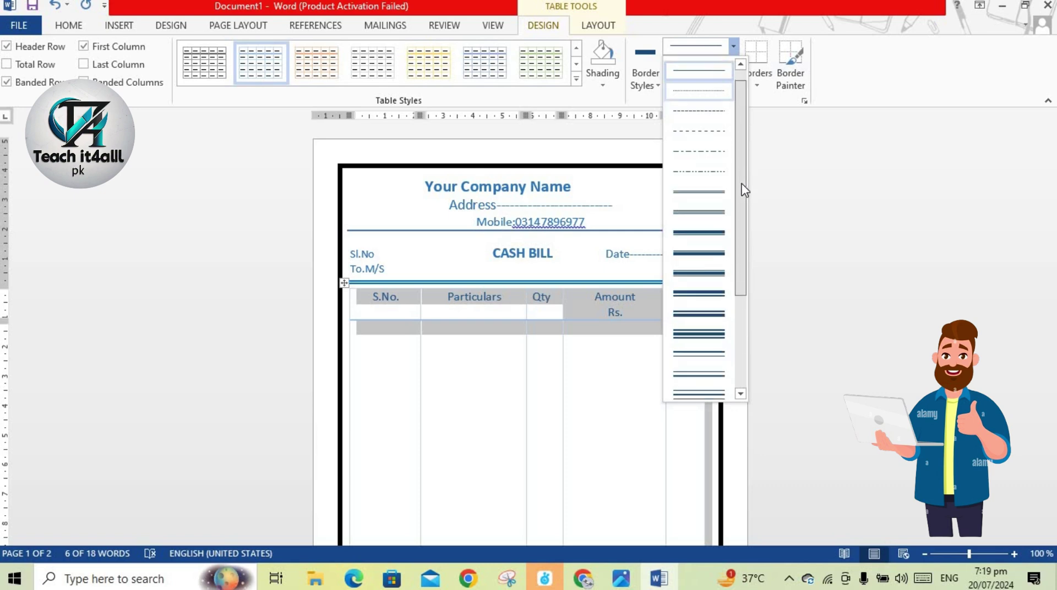
click(748, 133)
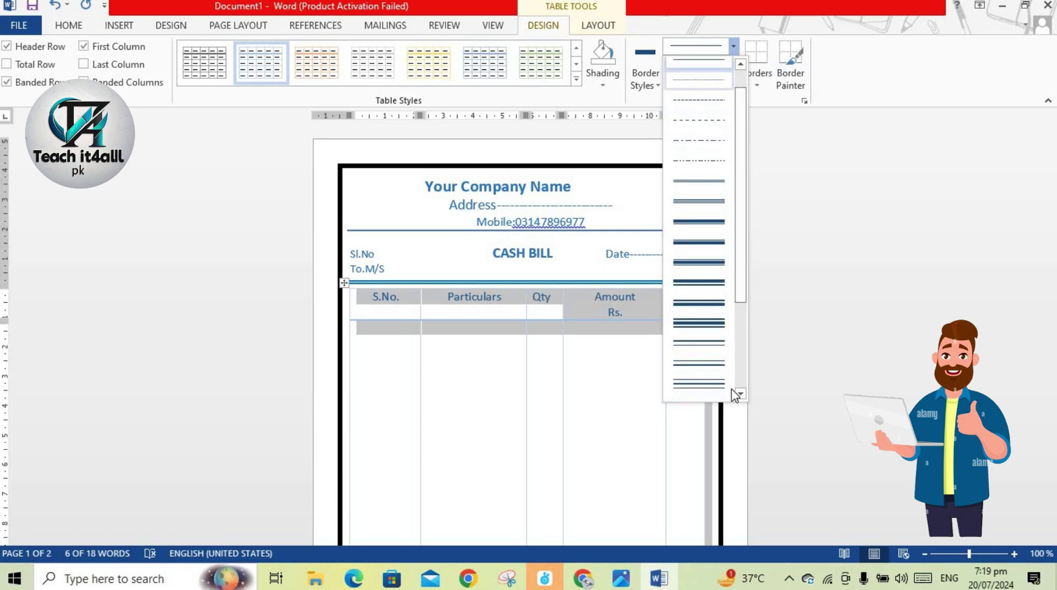
click(741, 394)
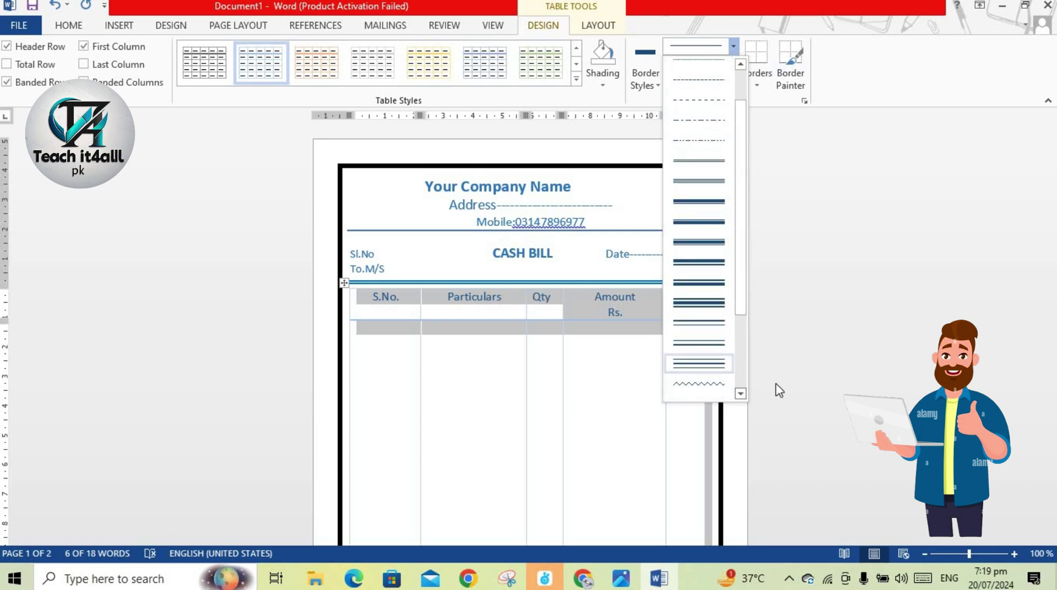
click(787, 375)
click(694, 199)
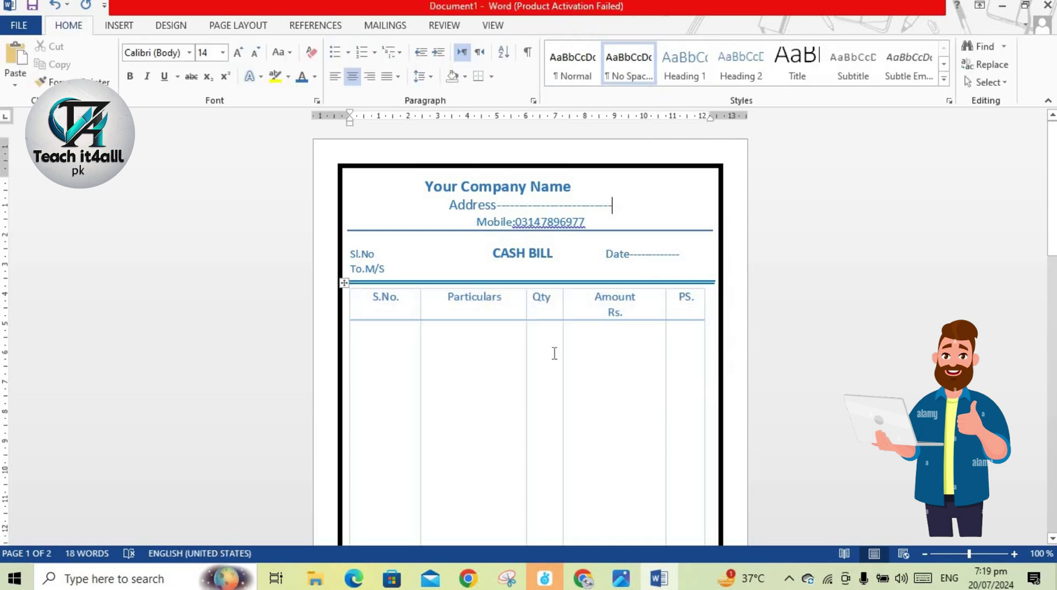
click(346, 283)
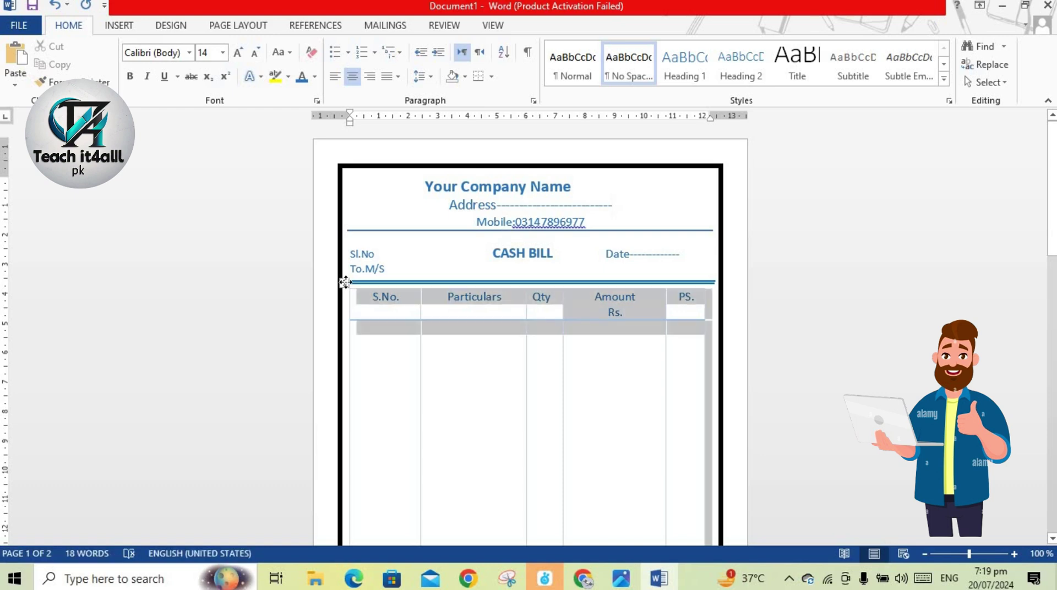
click(664, 411)
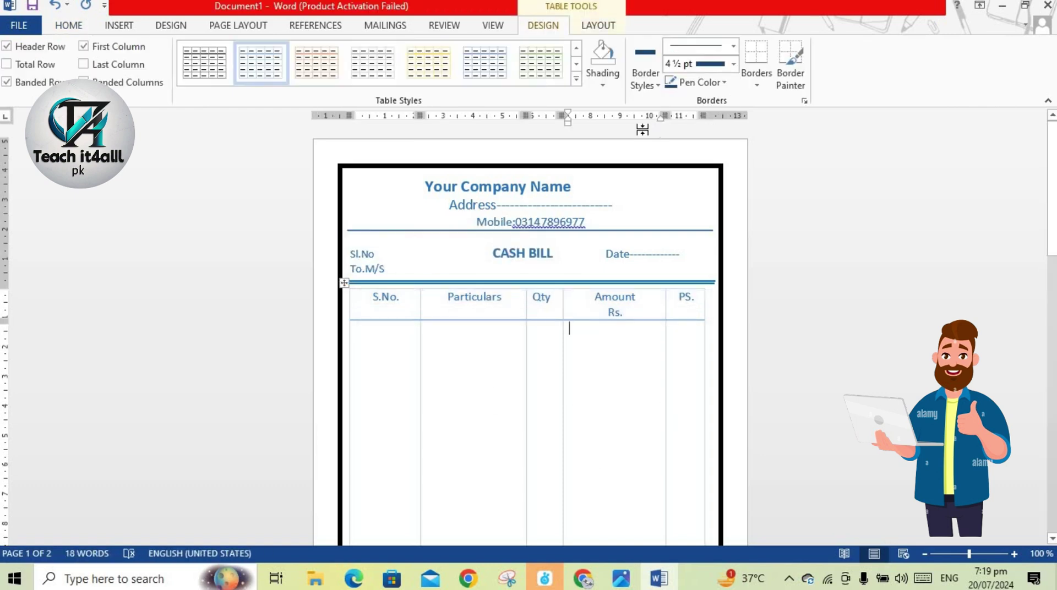
click(576, 79)
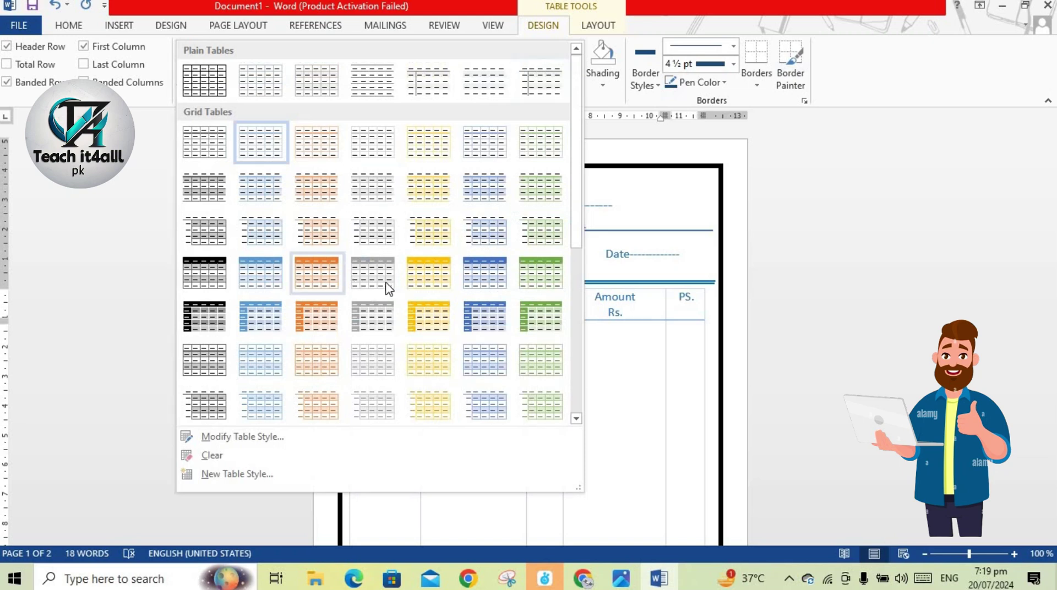
click(485, 270)
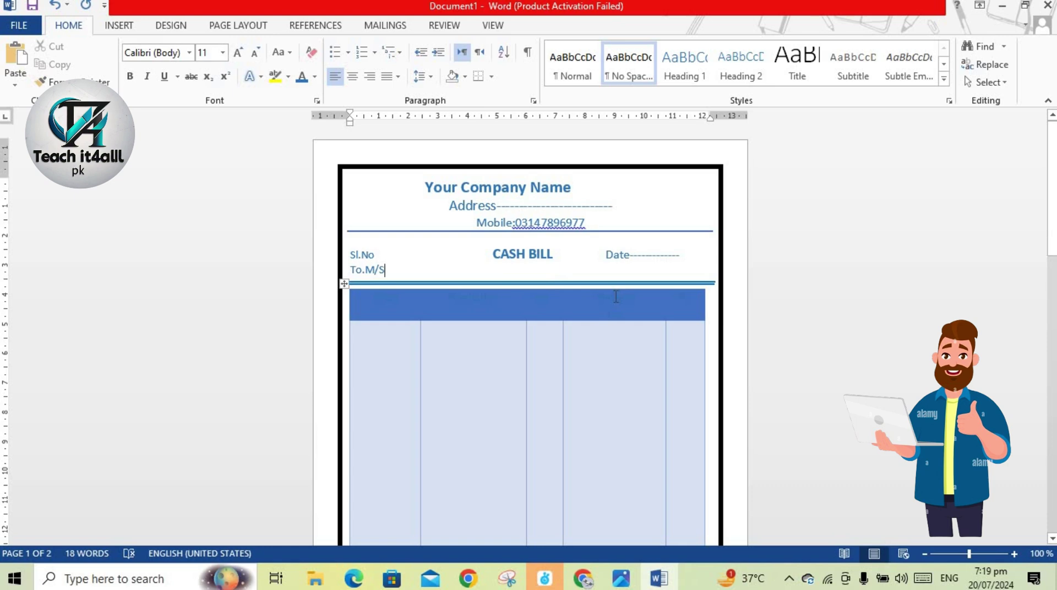
key(ctrl+z)
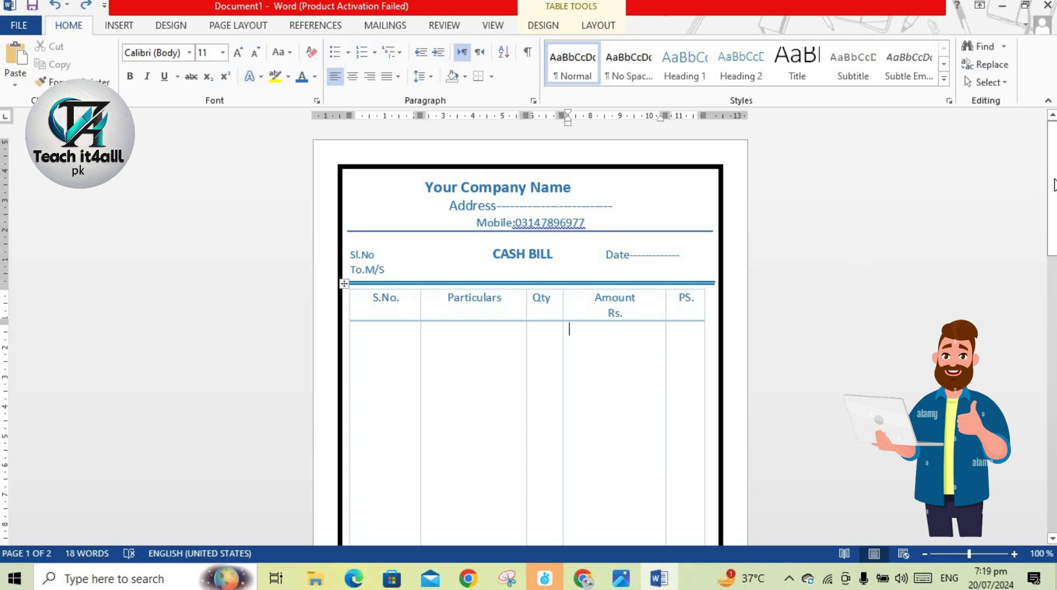
mouse_move(1052, 188)
mouse_down()
mouse_move(1052, 286)
mouse_move(1052, 182)
mouse_up()
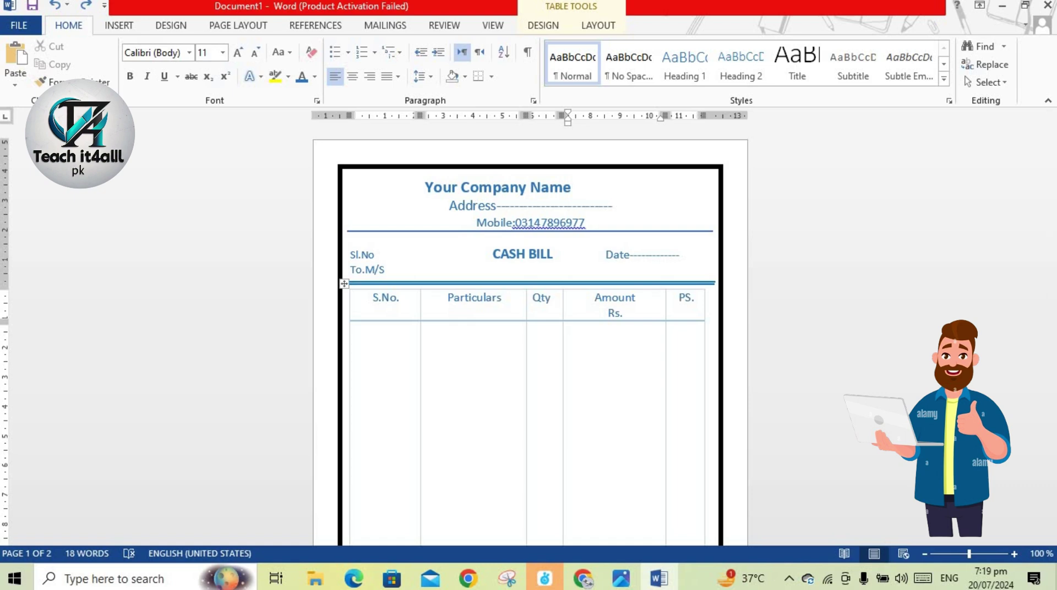
- Open the print preview with Ctrl+P to review the finished A5 cash bill
key(ctrl+p)
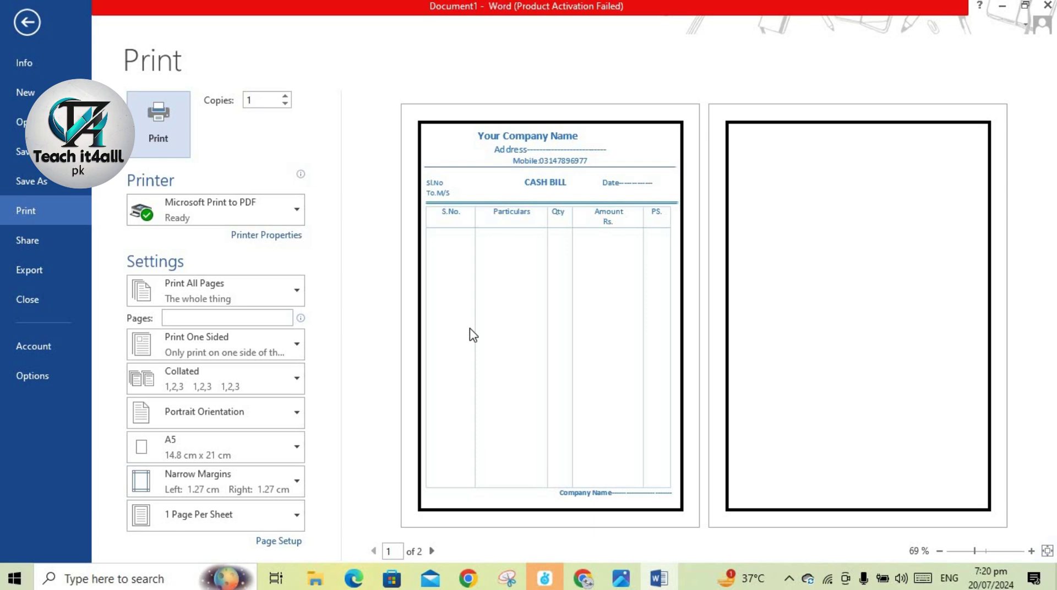
- Leave the print preview and return to editing the finished A5 cash bill
click(35, 25)
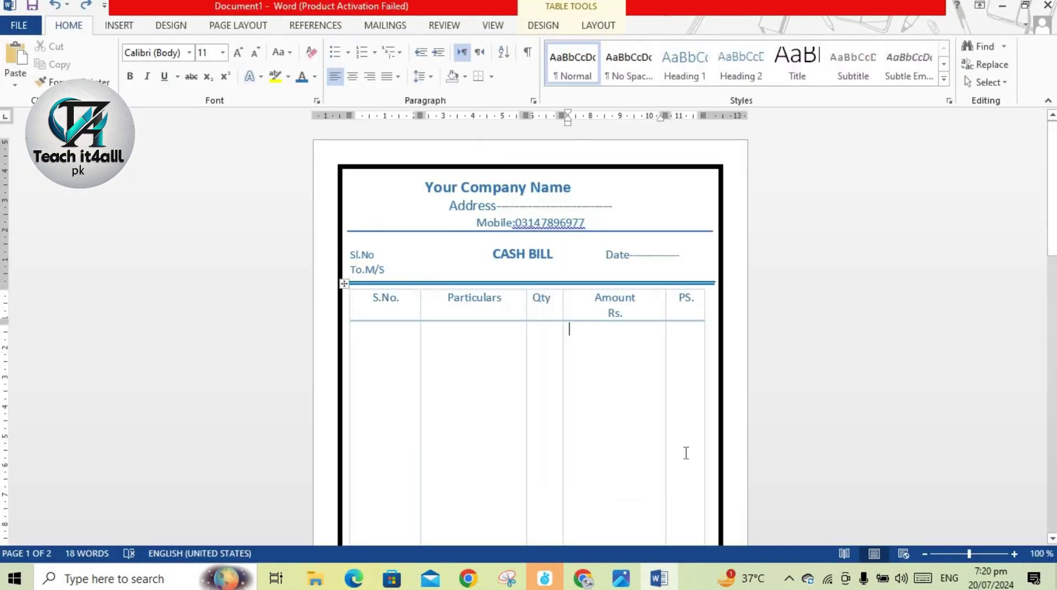